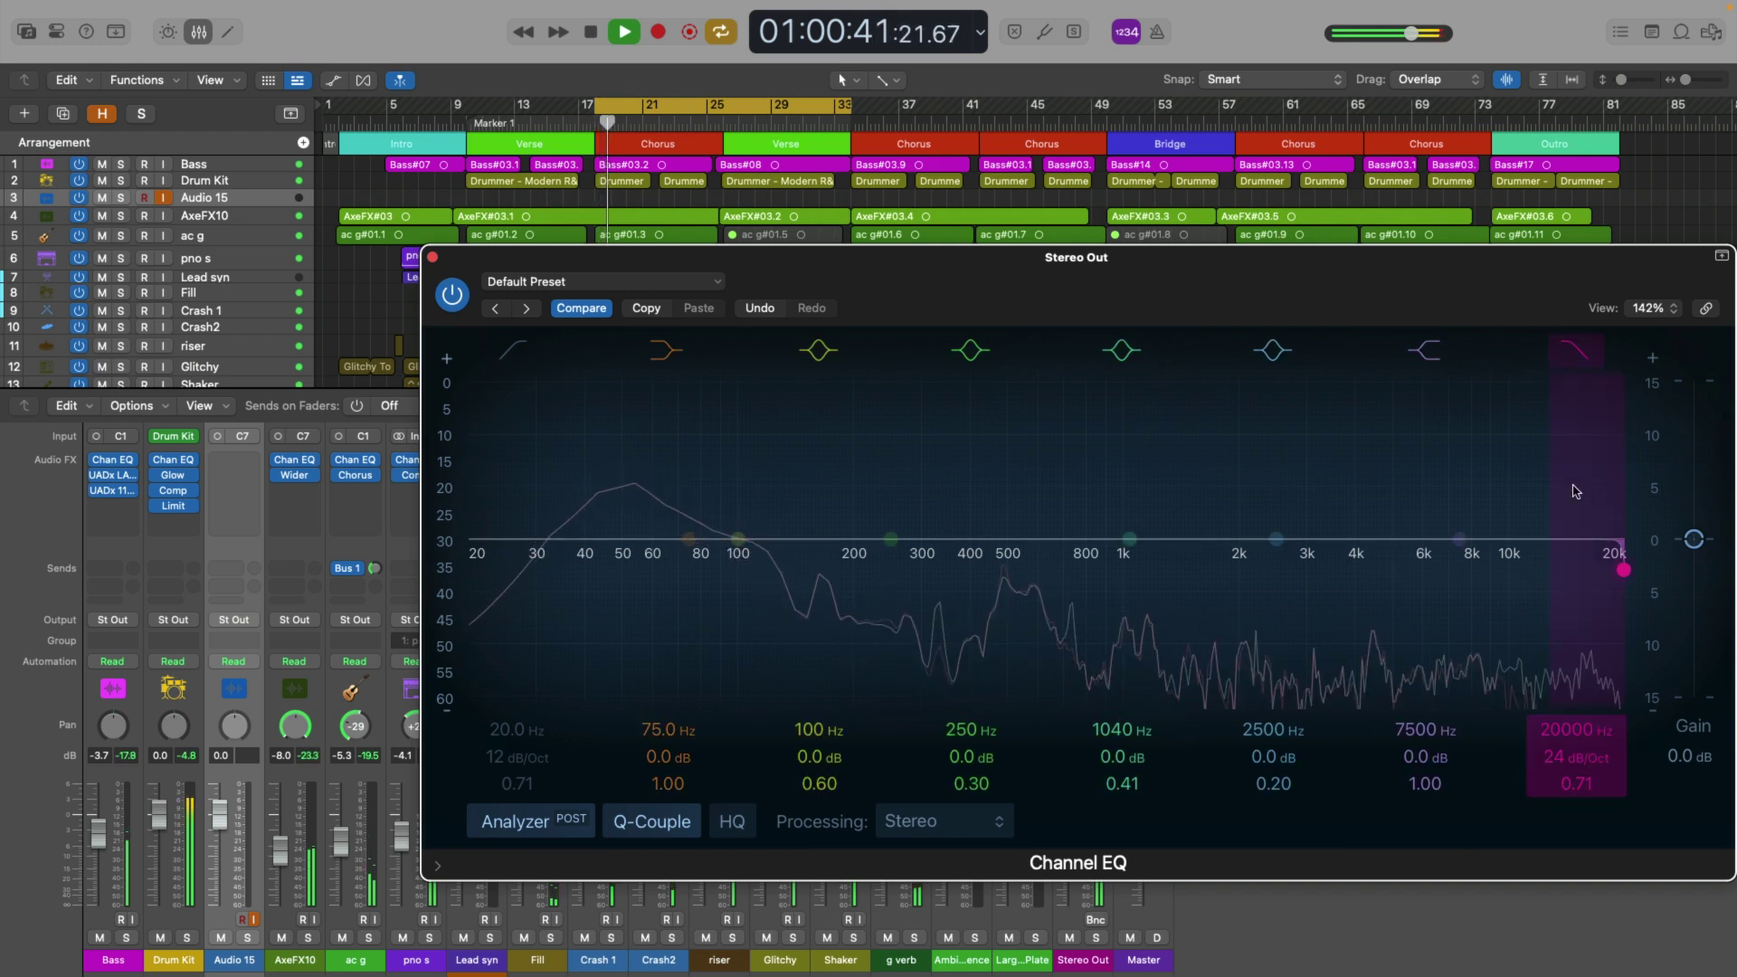
Sweep the high-cut filter of the Stereo Out Channel EQ down to about 2460 Hz and then lower.
{"action": "left_click_drag", "start_coordinate": [1621, 568], "coordinate": [1272, 564]}
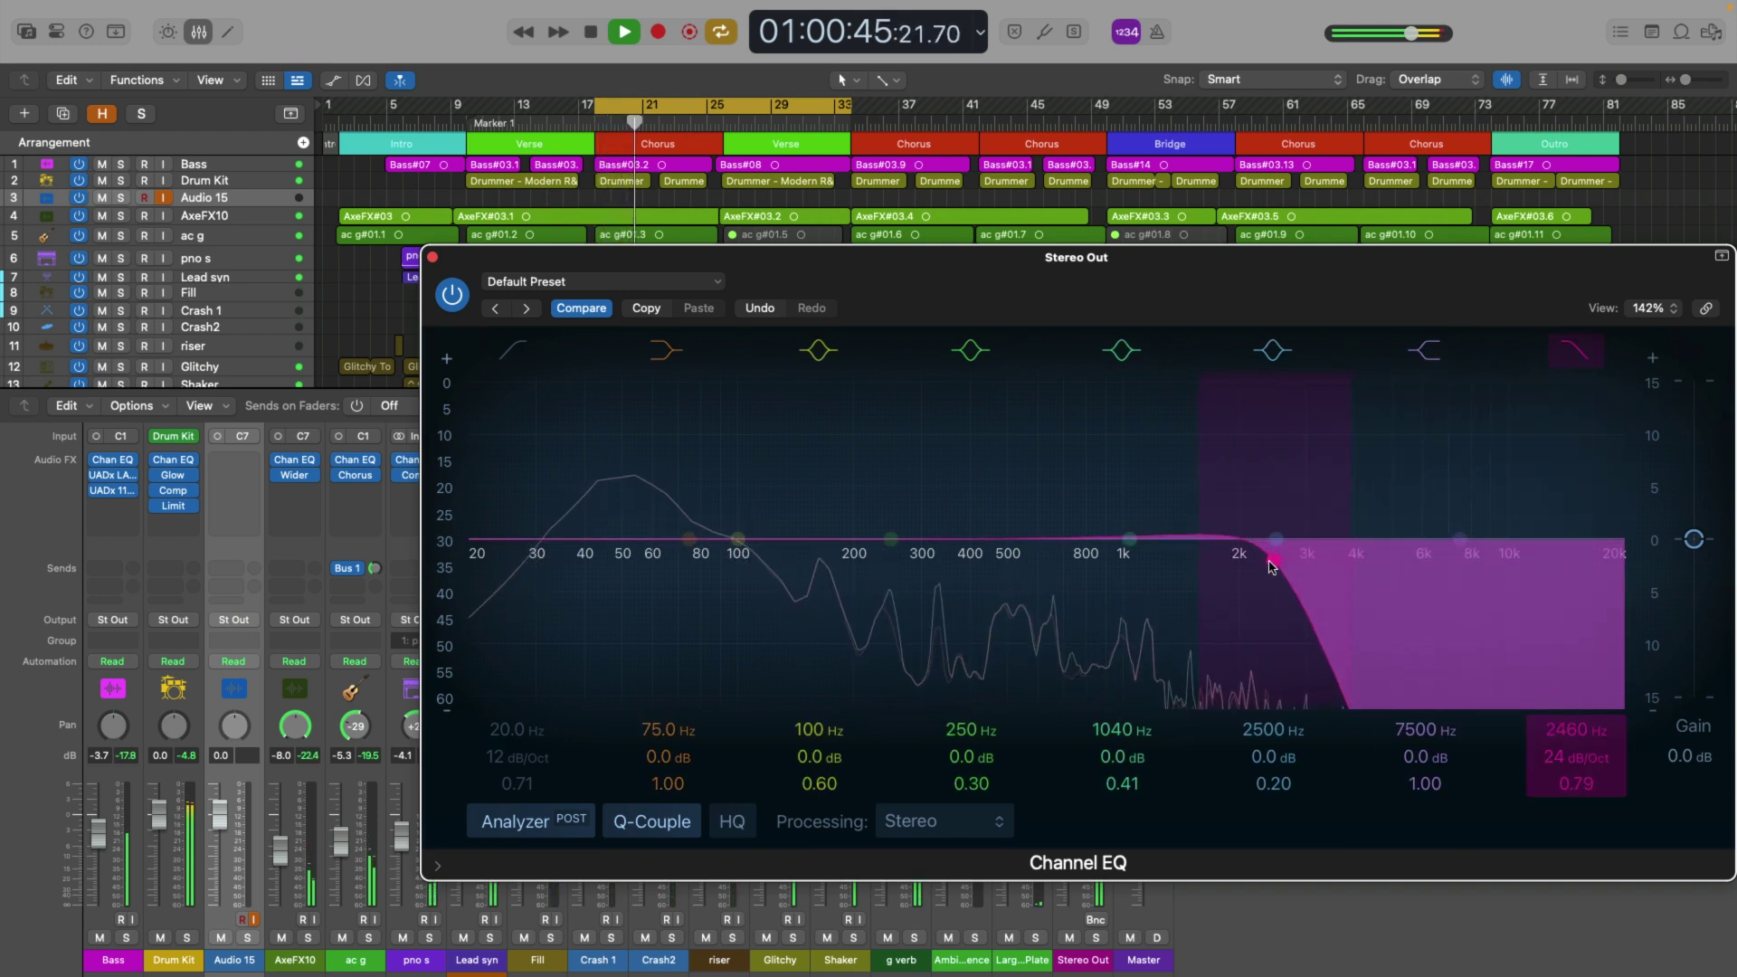
{"action": "left_click_drag", "start_coordinate": [1272, 564], "coordinate": [1163, 571]}
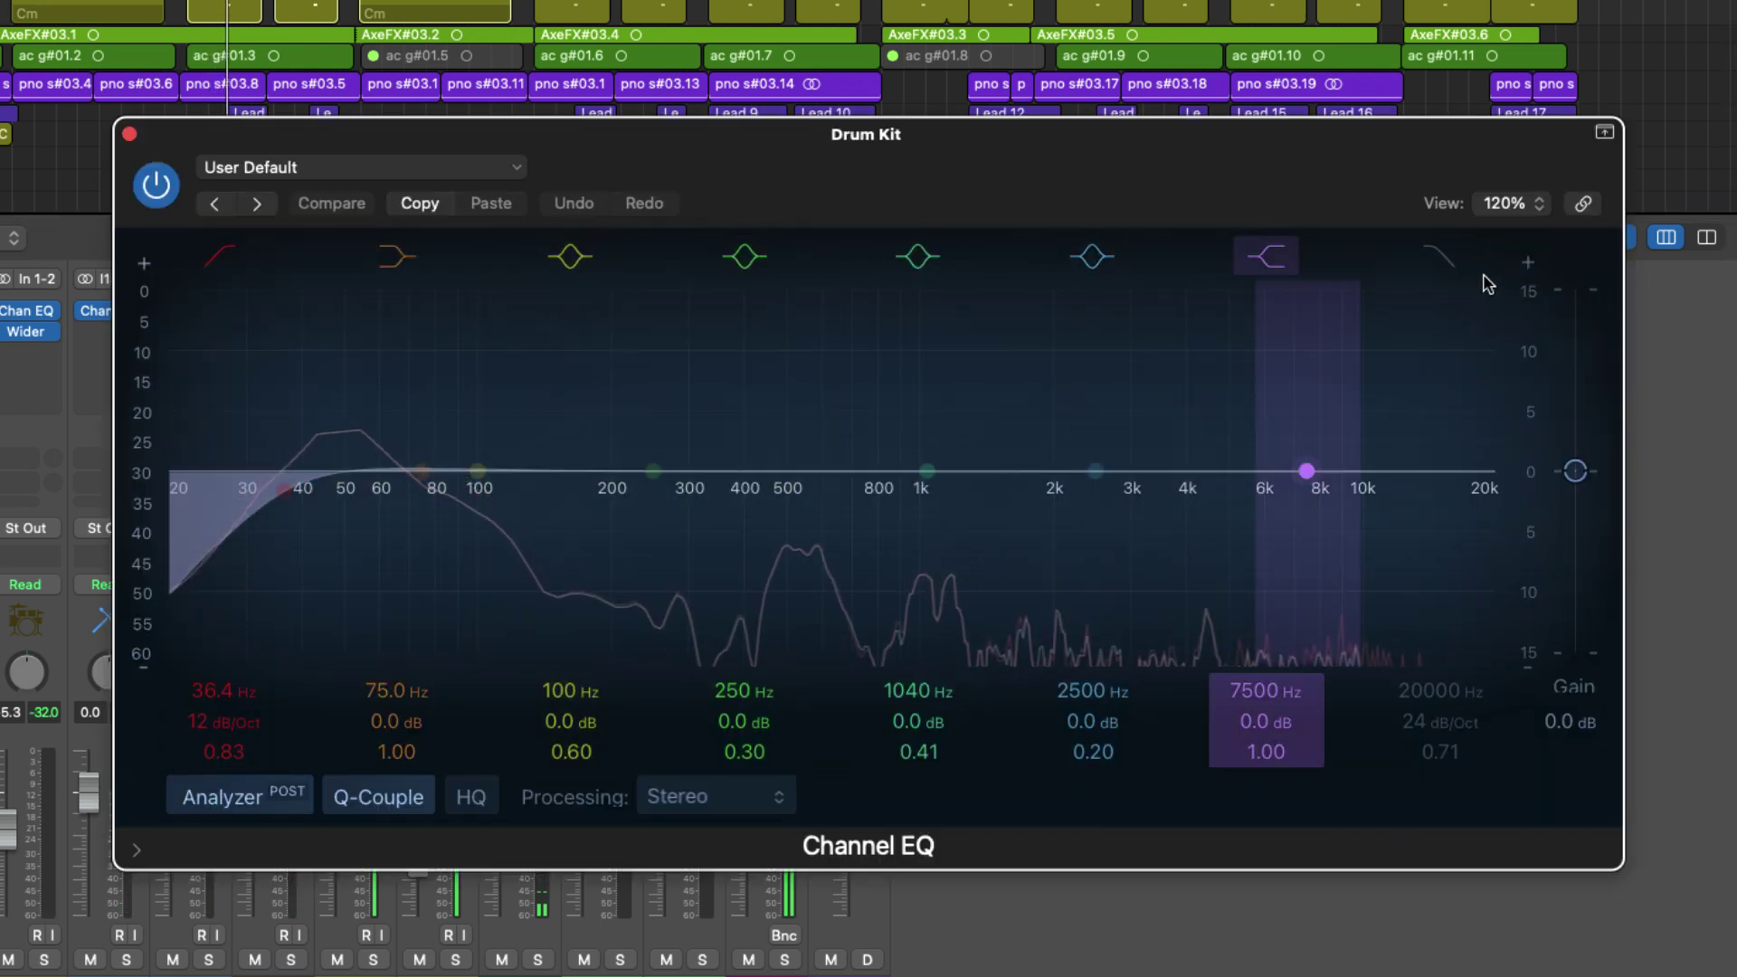
Enable the Drum Kit EQ's high-cut filter at about 8450 Hz and give it a gentle 6 dB/Oct slope.
{"action": "left_click", "coordinate": [1438, 257]}
{"action": "left_click_drag", "start_coordinate": [1485, 495], "coordinate": [1322, 516]}
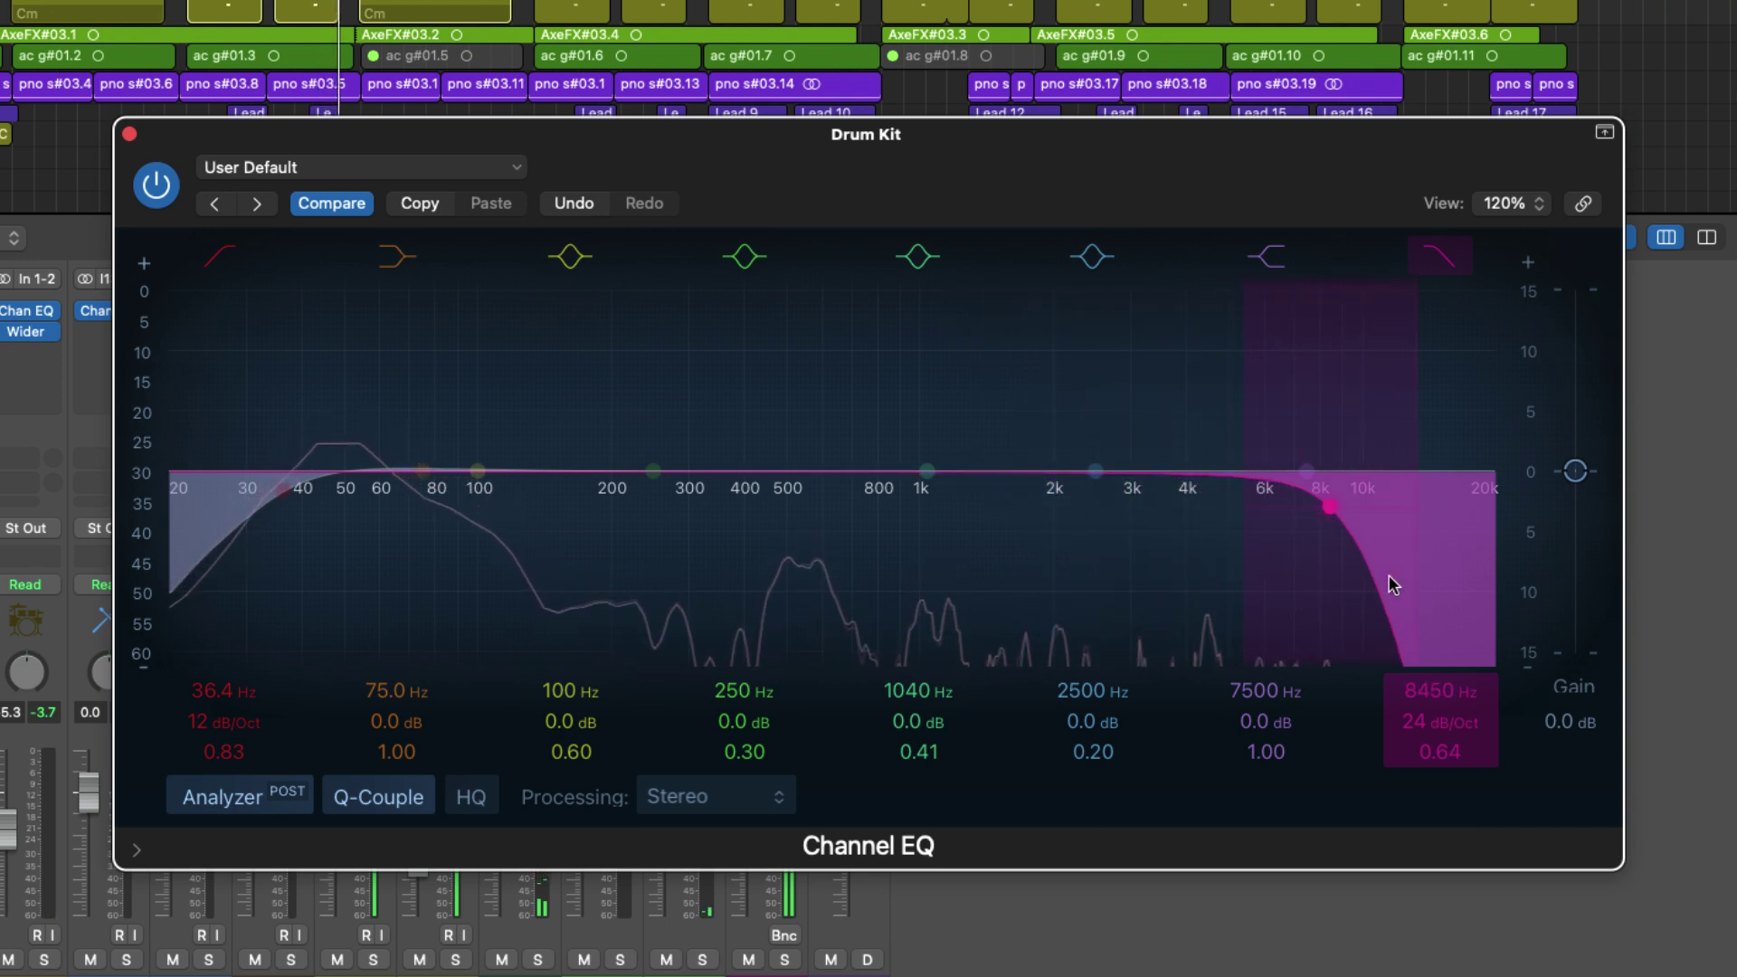
{"action": "left_click_drag", "start_coordinate": [1436, 722], "coordinate": [1437, 765]}
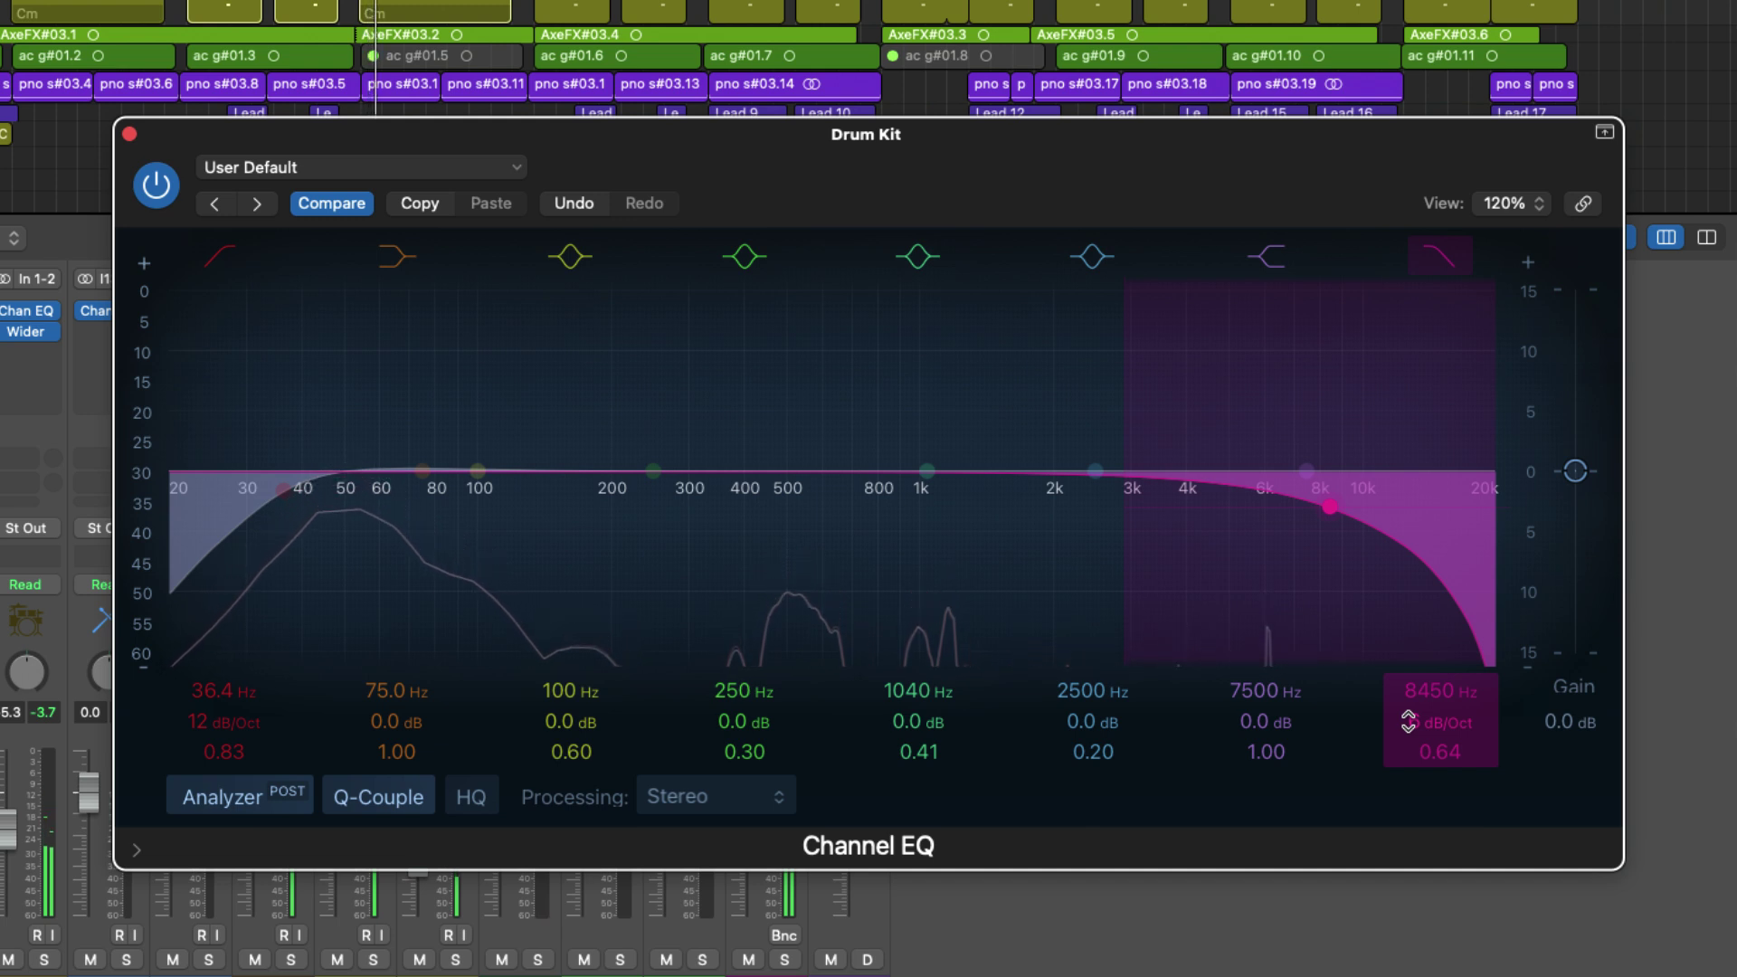
Lower the Drum Kit high-cut to about 3240 Hz, steepen it to 24 dB/Oct, and sweep it to about 1950 Hz and back up.
{"action": "left_click_drag", "start_coordinate": [1324, 517], "coordinate": [1151, 512]}
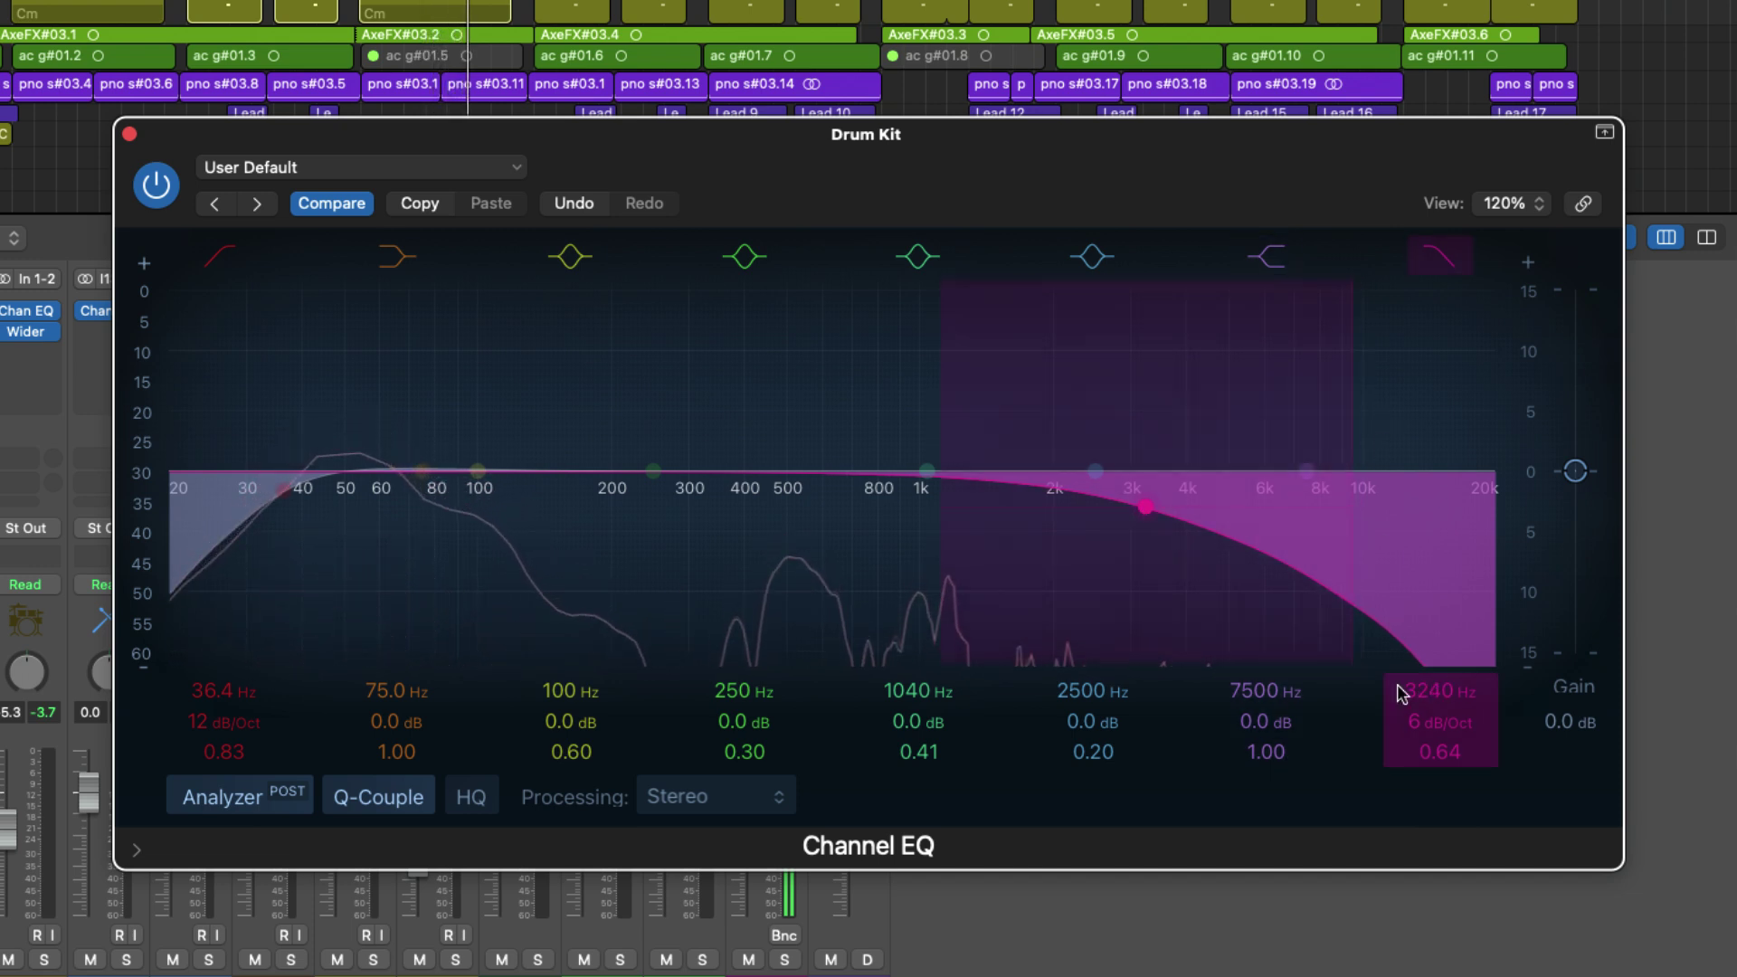
{"action": "left_click_drag", "start_coordinate": [1439, 722], "coordinate": [1439, 712]}
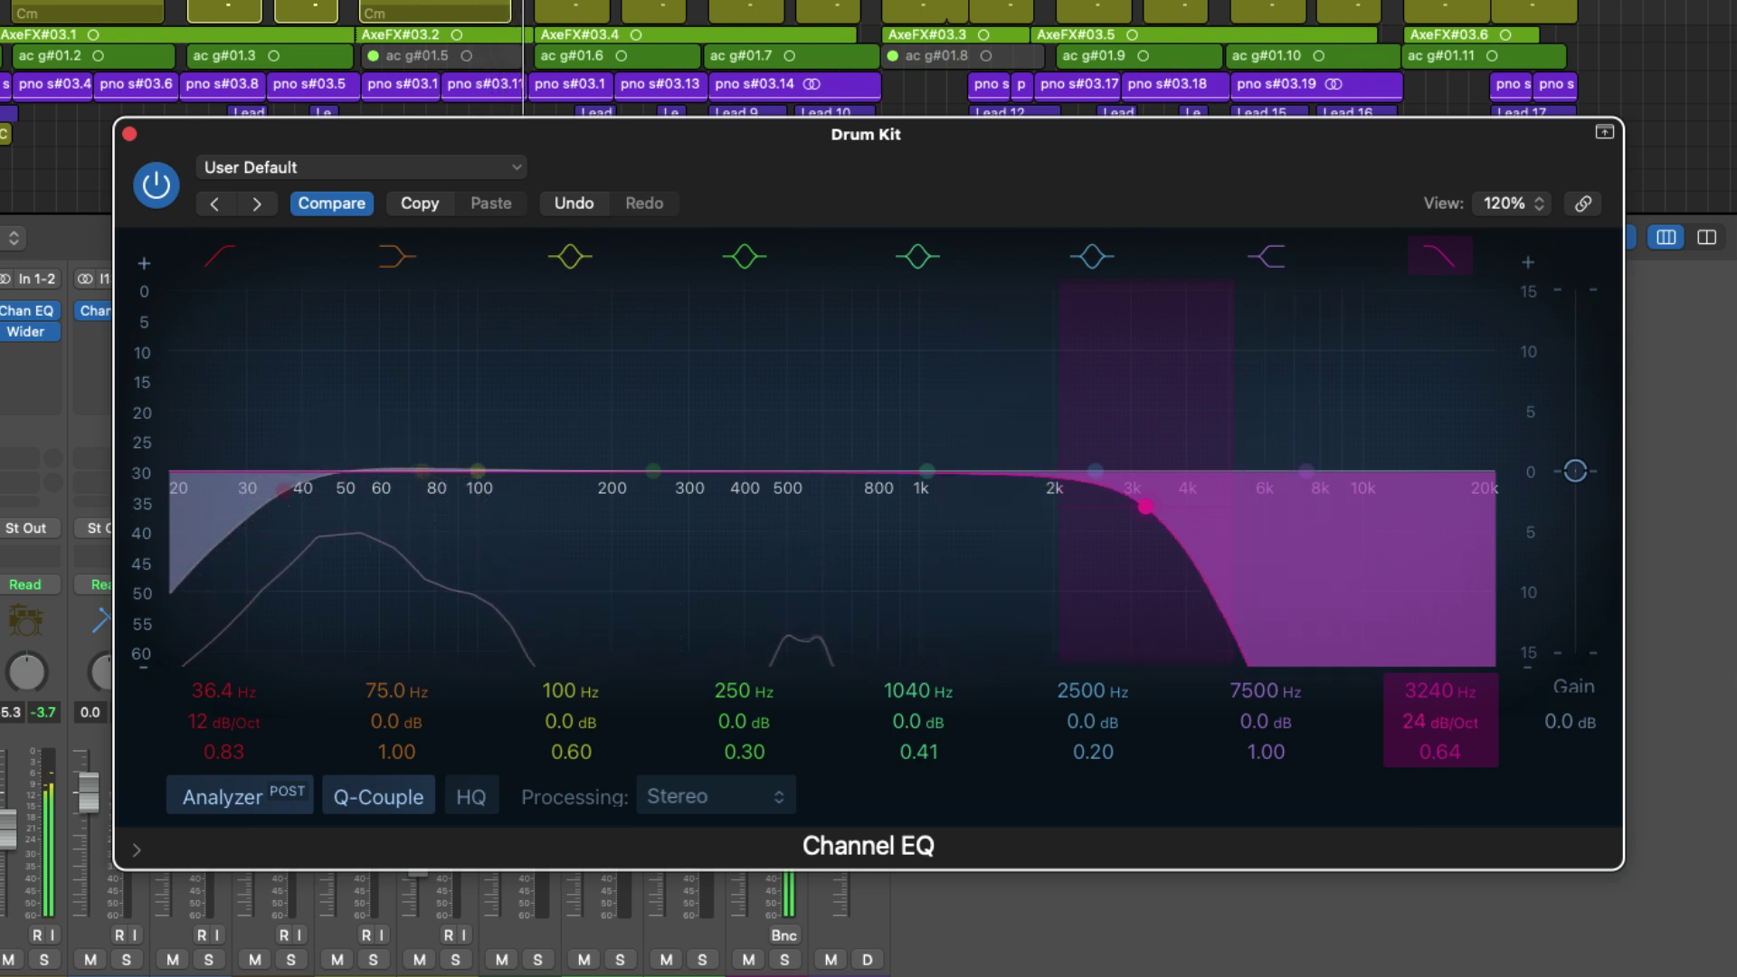
{"action": "mouse_move", "coordinate": [1145, 507]}
{"action": "left_mouse_down"}
{"action": "mouse_move", "coordinate": [1248, 504]}
{"action": "mouse_move", "coordinate": [1060, 512]}
{"action": "left_mouse_up"}
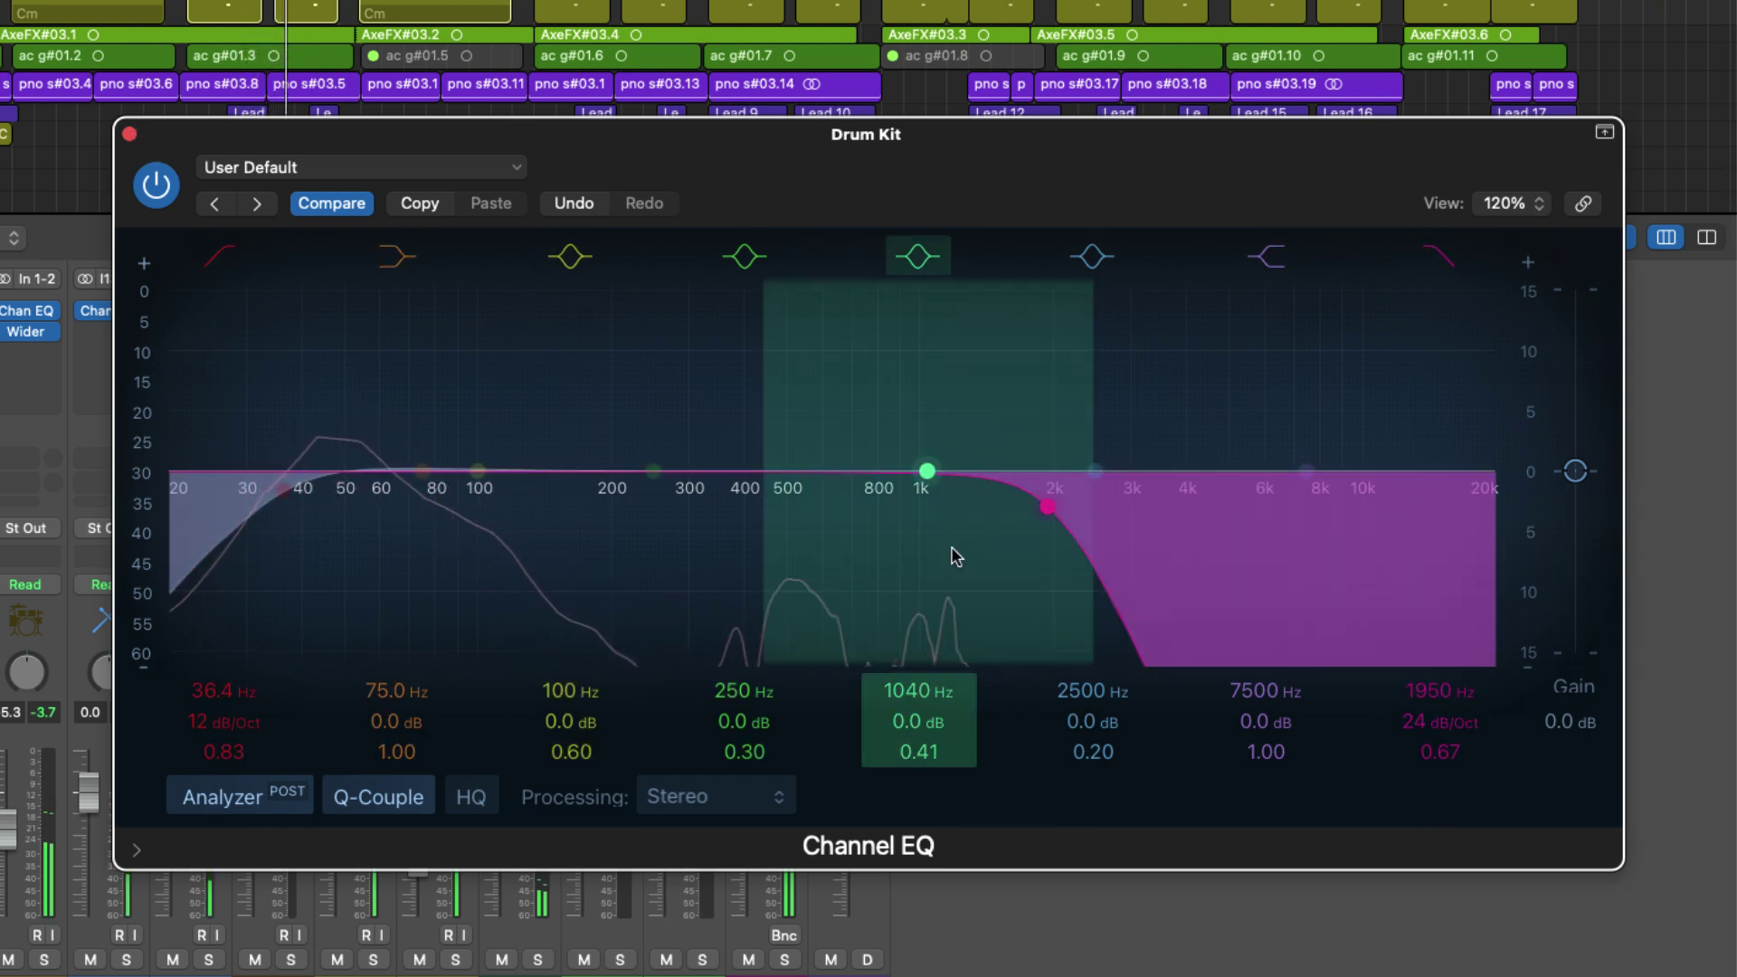
{"action": "left_click_drag", "start_coordinate": [1040, 535], "coordinate": [1249, 542]}
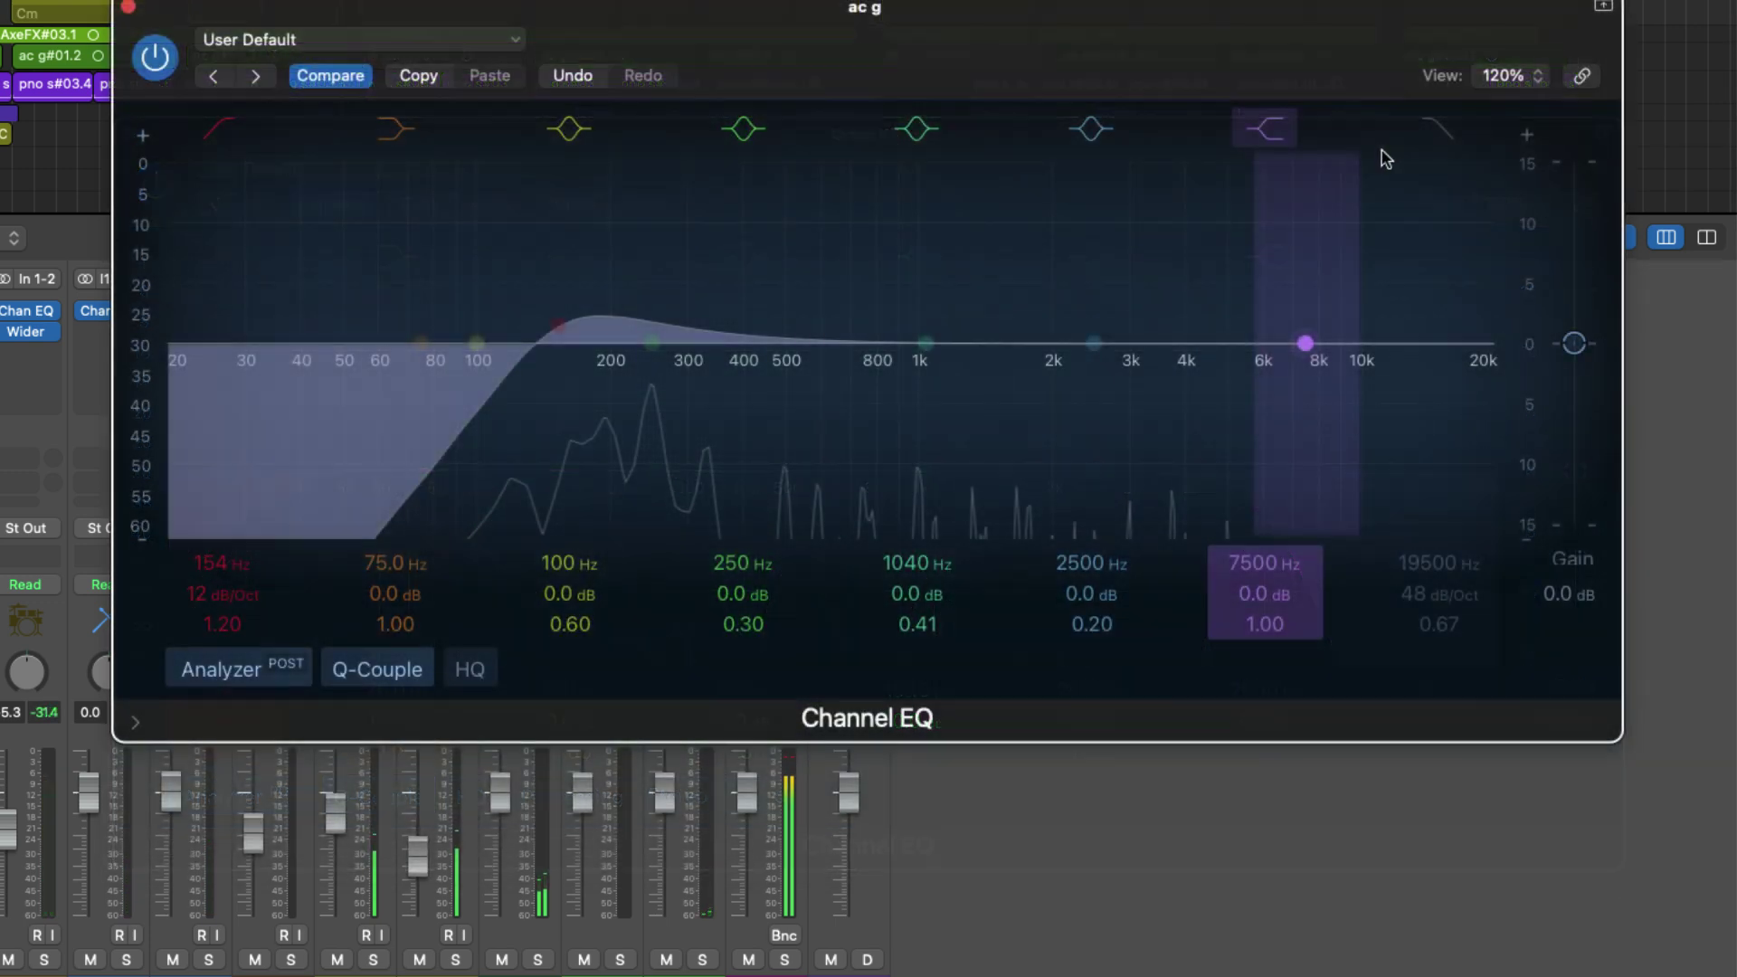
Lower the ac g EQ's high-cut filter to about 2700 Hz, set its slope to 6 dB/Oct, and raise the cutoff again.
{"action": "left_click_drag", "start_coordinate": [1483, 381], "coordinate": [1101, 504]}
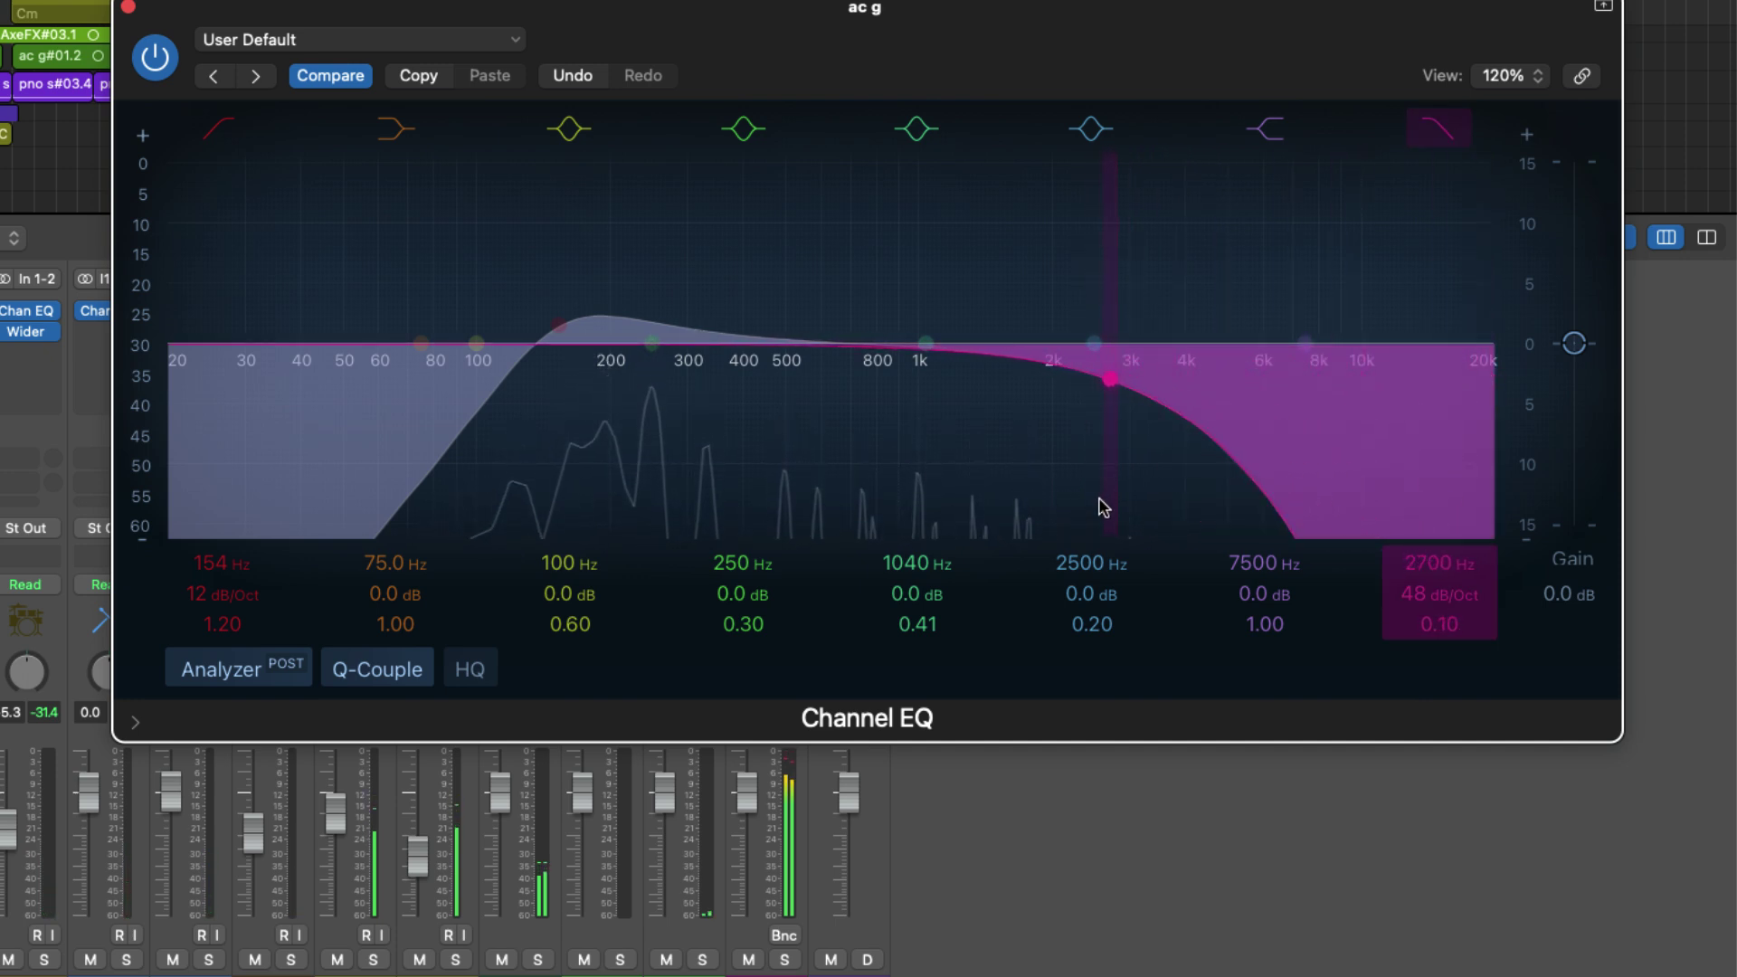
{"action": "left_click_drag", "start_coordinate": [1416, 595], "coordinate": [1416, 651]}
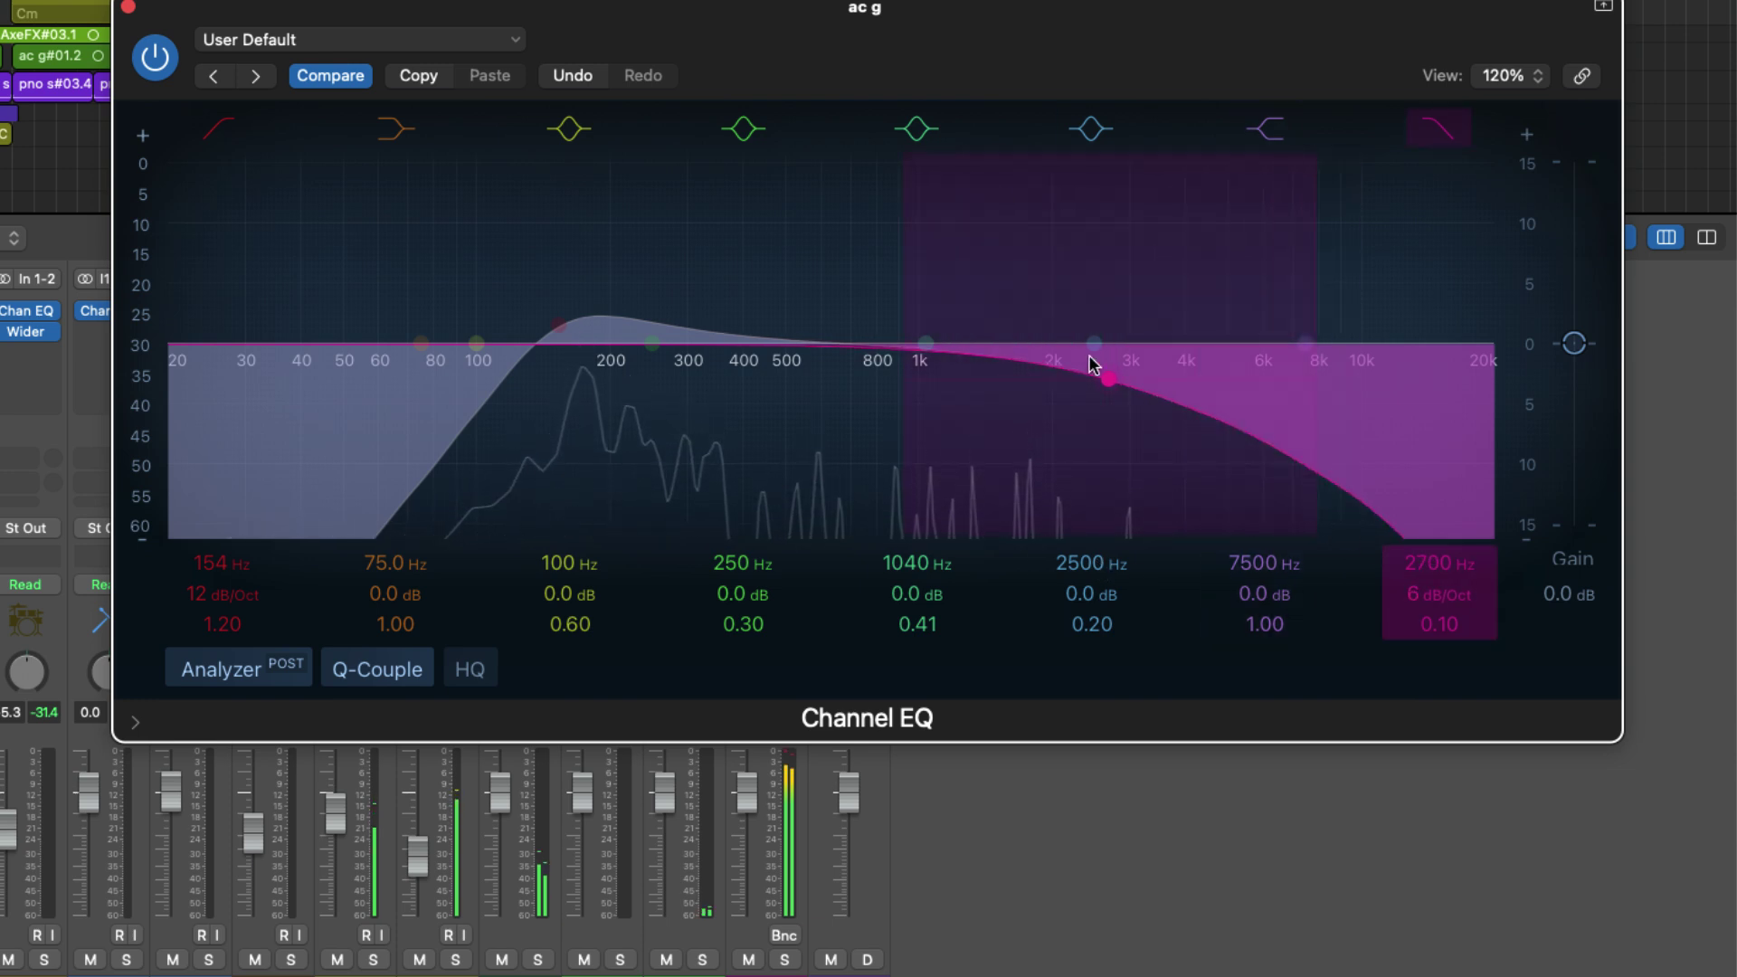
{"action": "left_click_drag", "start_coordinate": [1111, 384], "coordinate": [1324, 386]}
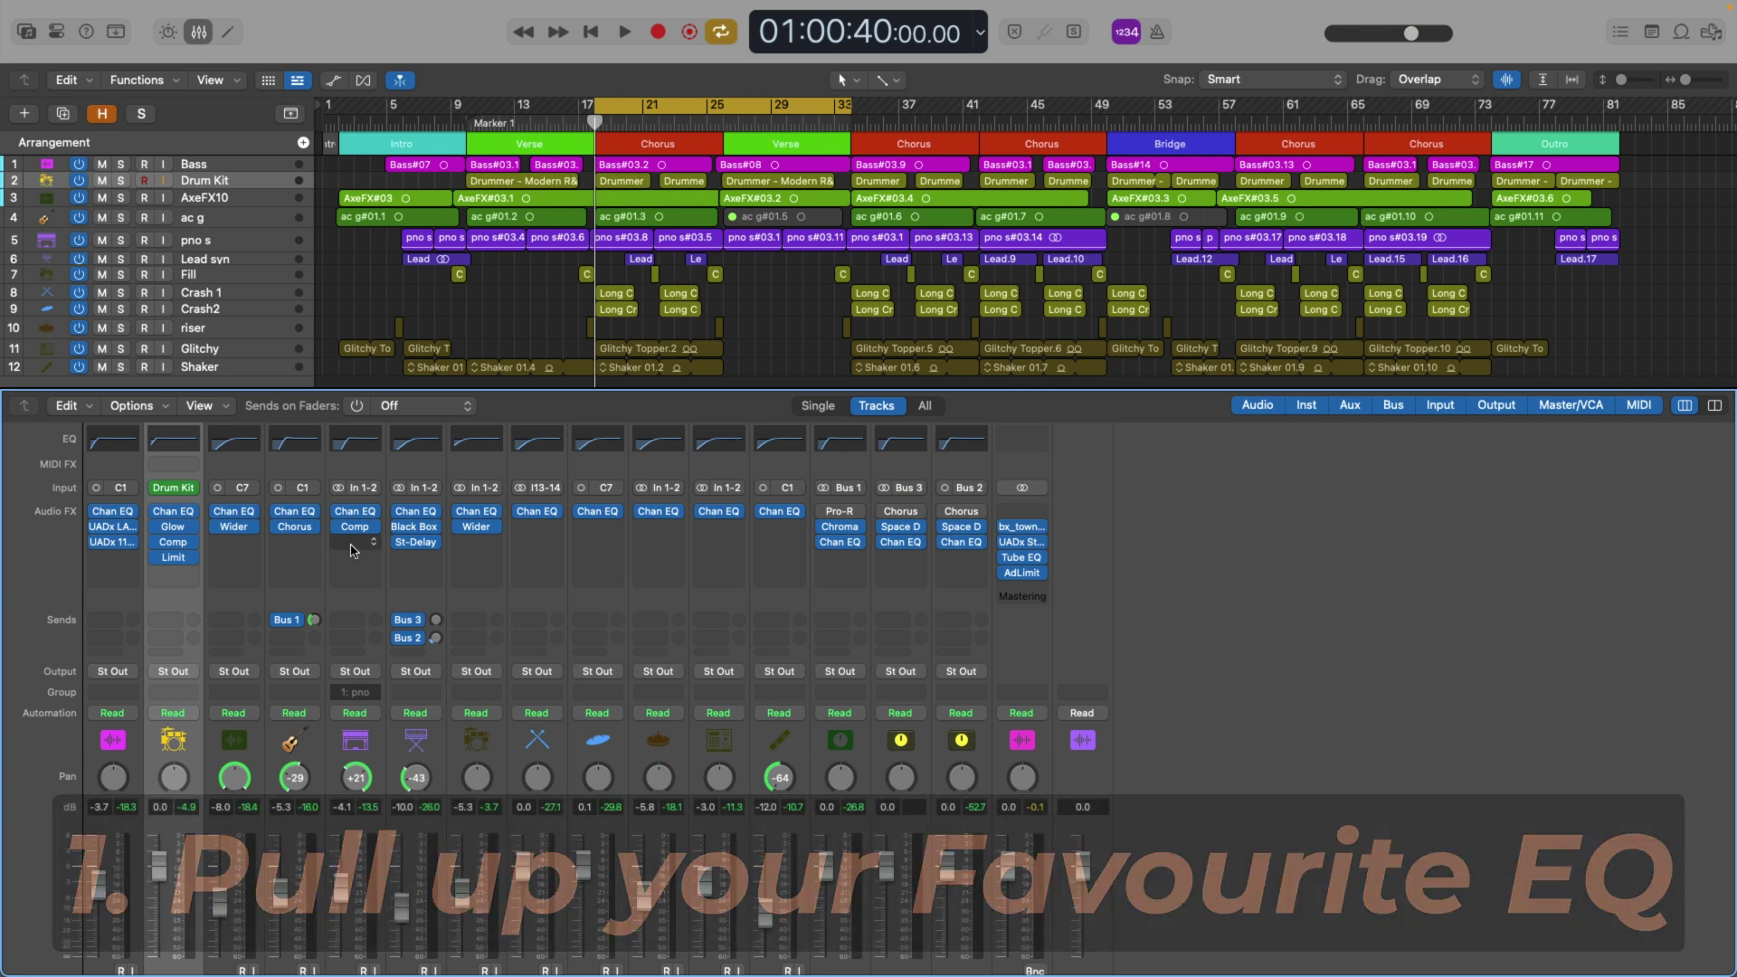
Open the pno s track's Channel EQ, enable its high-cut filter at about 1260 Hz, and play the song.
{"action": "left_click", "coordinate": [358, 513]}
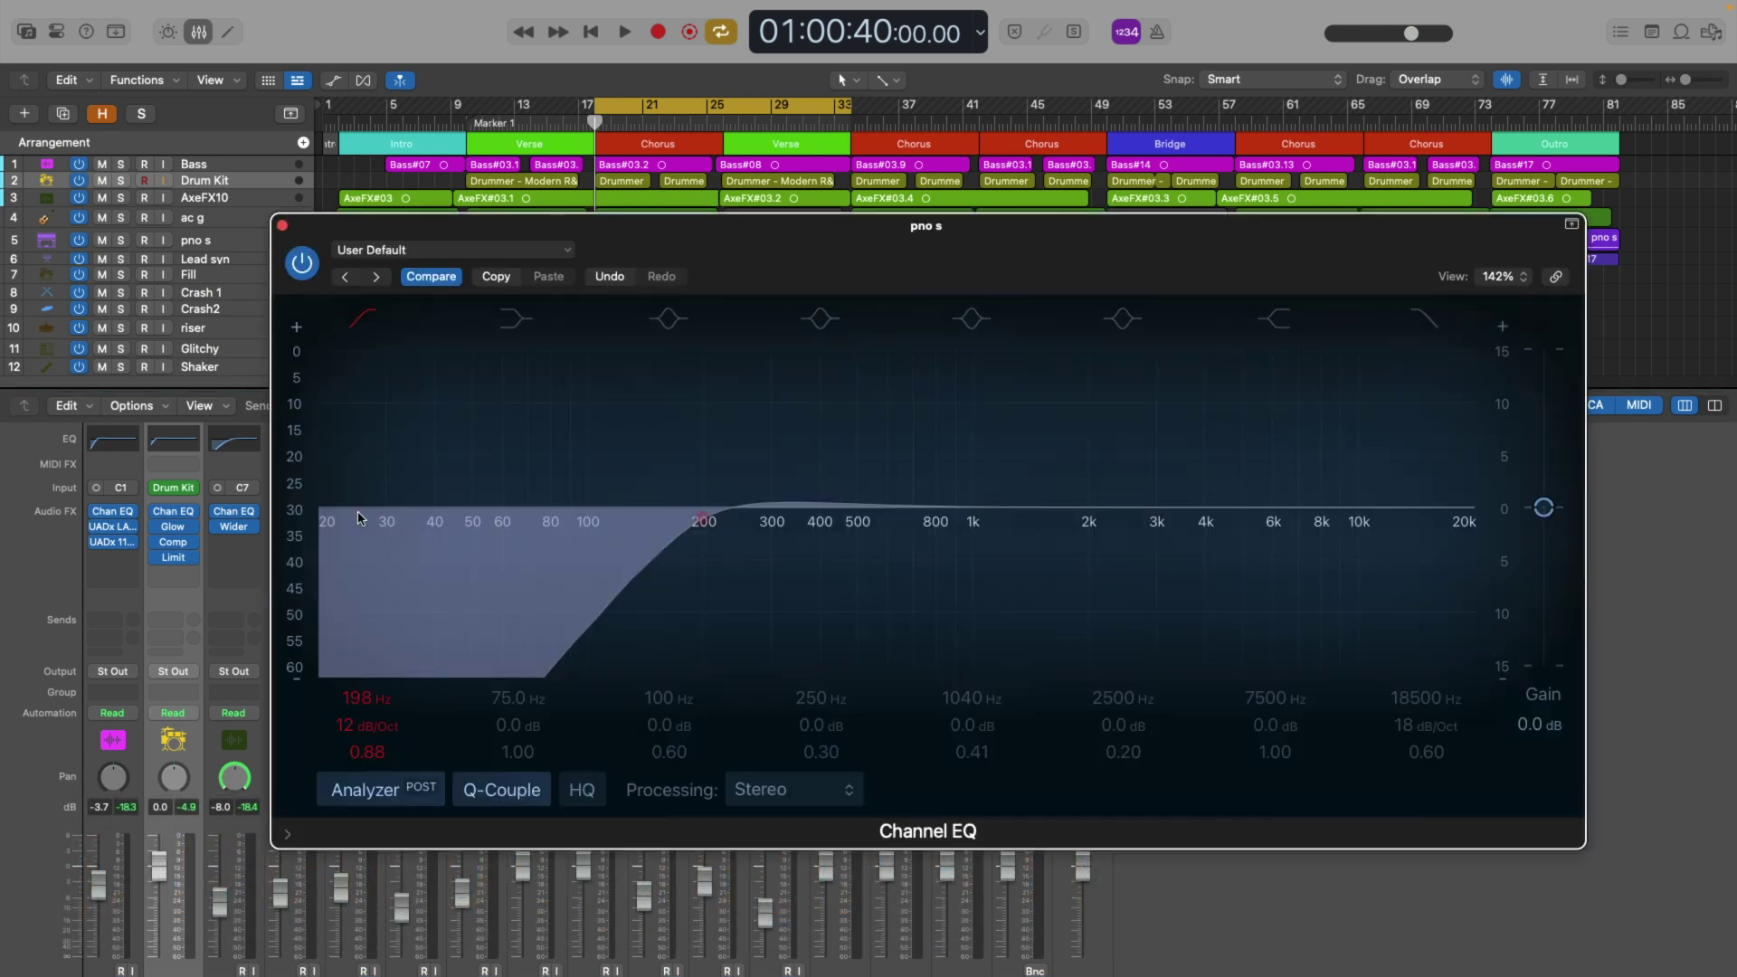
{"action": "left_click", "coordinate": [358, 518]}
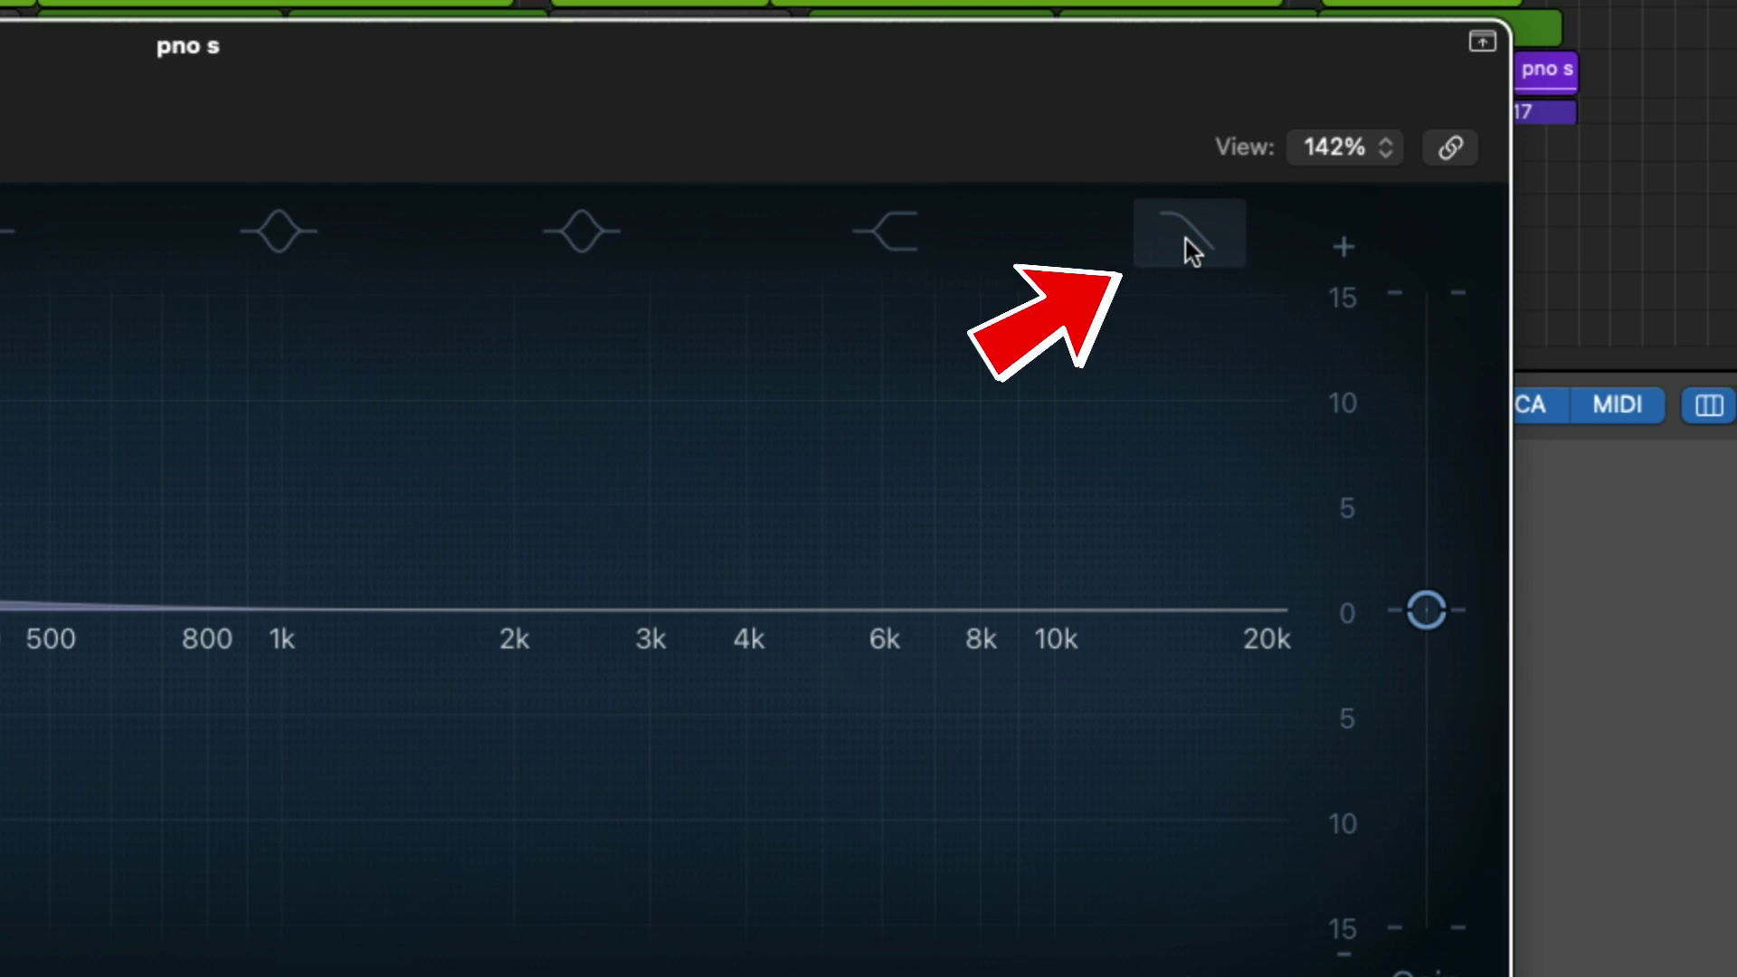
{"action": "left_click", "coordinate": [1187, 236]}
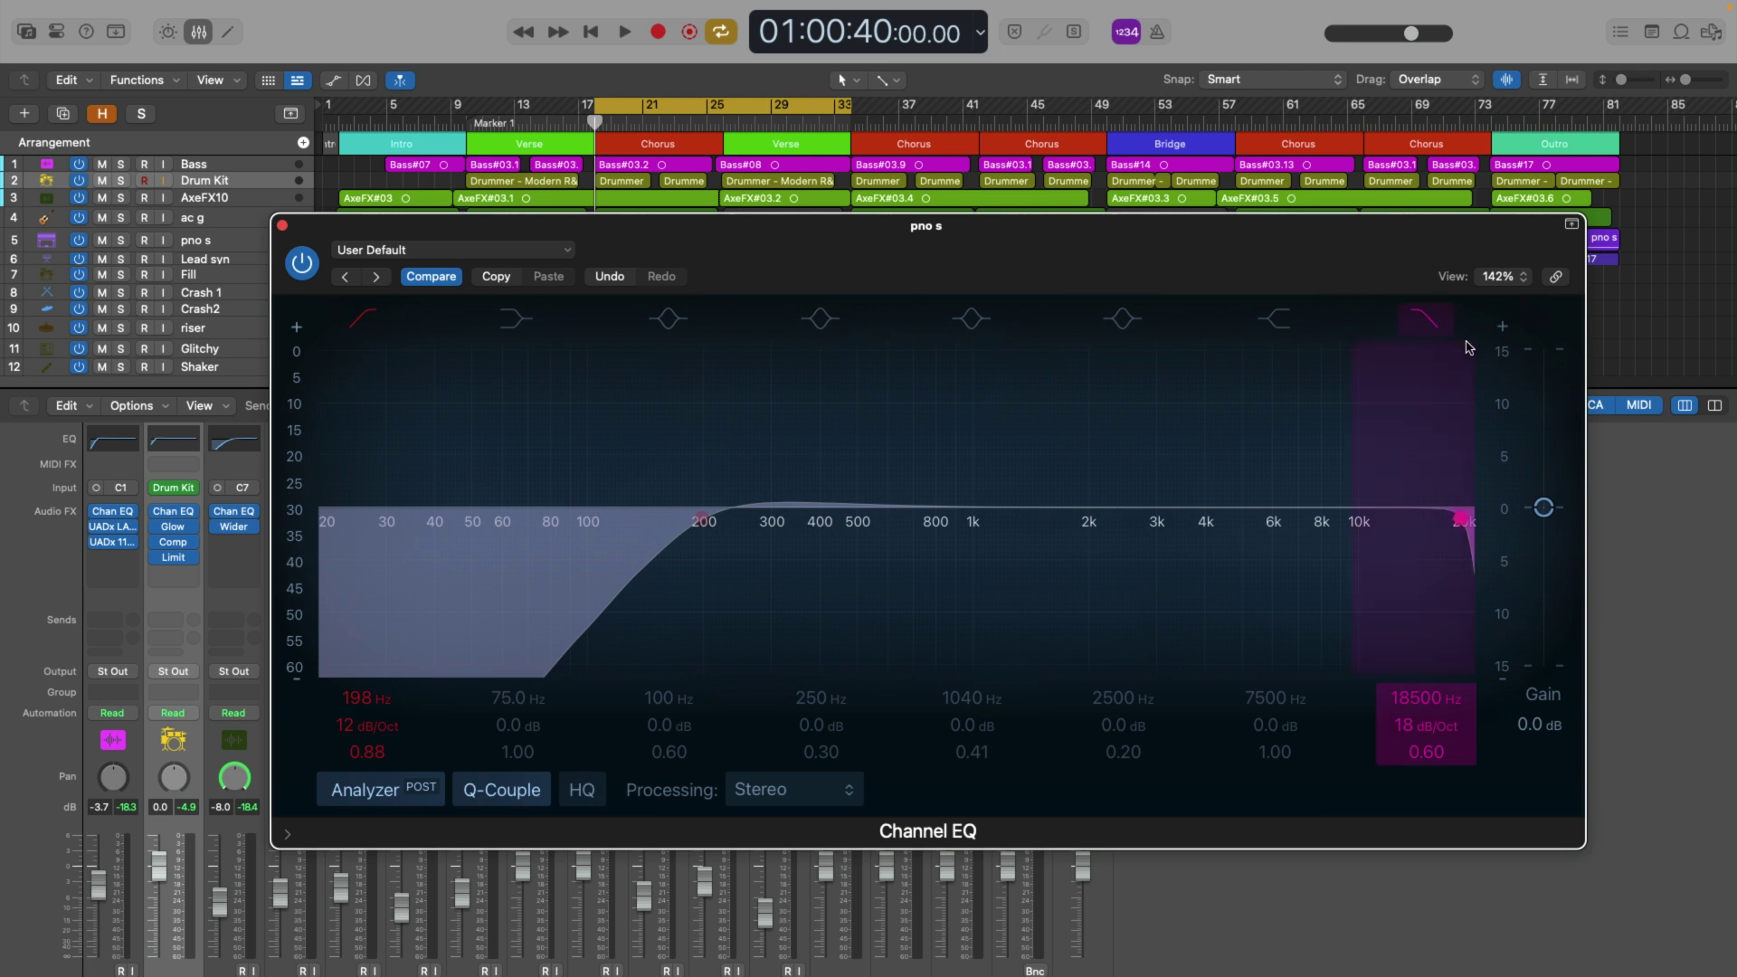
{"action": "left_click_drag", "start_coordinate": [1460, 527], "coordinate": [1008, 528]}
{"action": "key", "text": "space"}
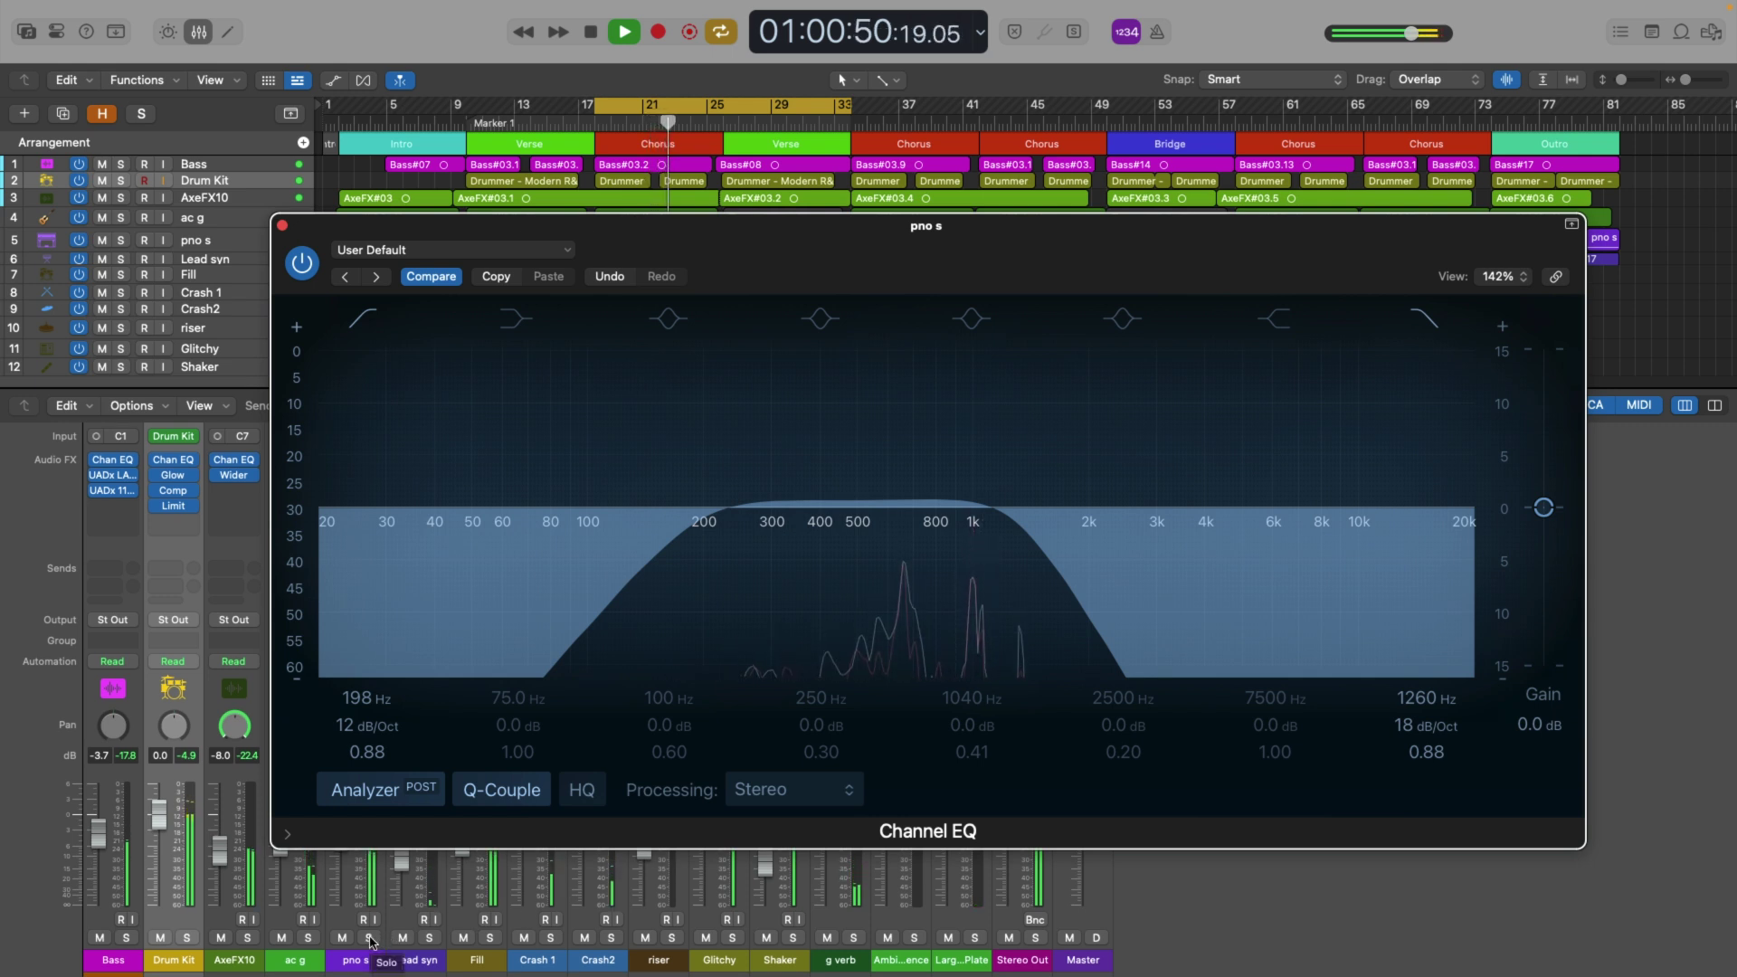
Solo the pno s track, sweep its high-cut filter to about 498 Hz and up to about 1930 Hz, and unsolo it.
{"action": "left_click", "coordinate": [370, 938]}
{"action": "left_click_drag", "start_coordinate": [984, 516], "coordinate": [854, 523]}
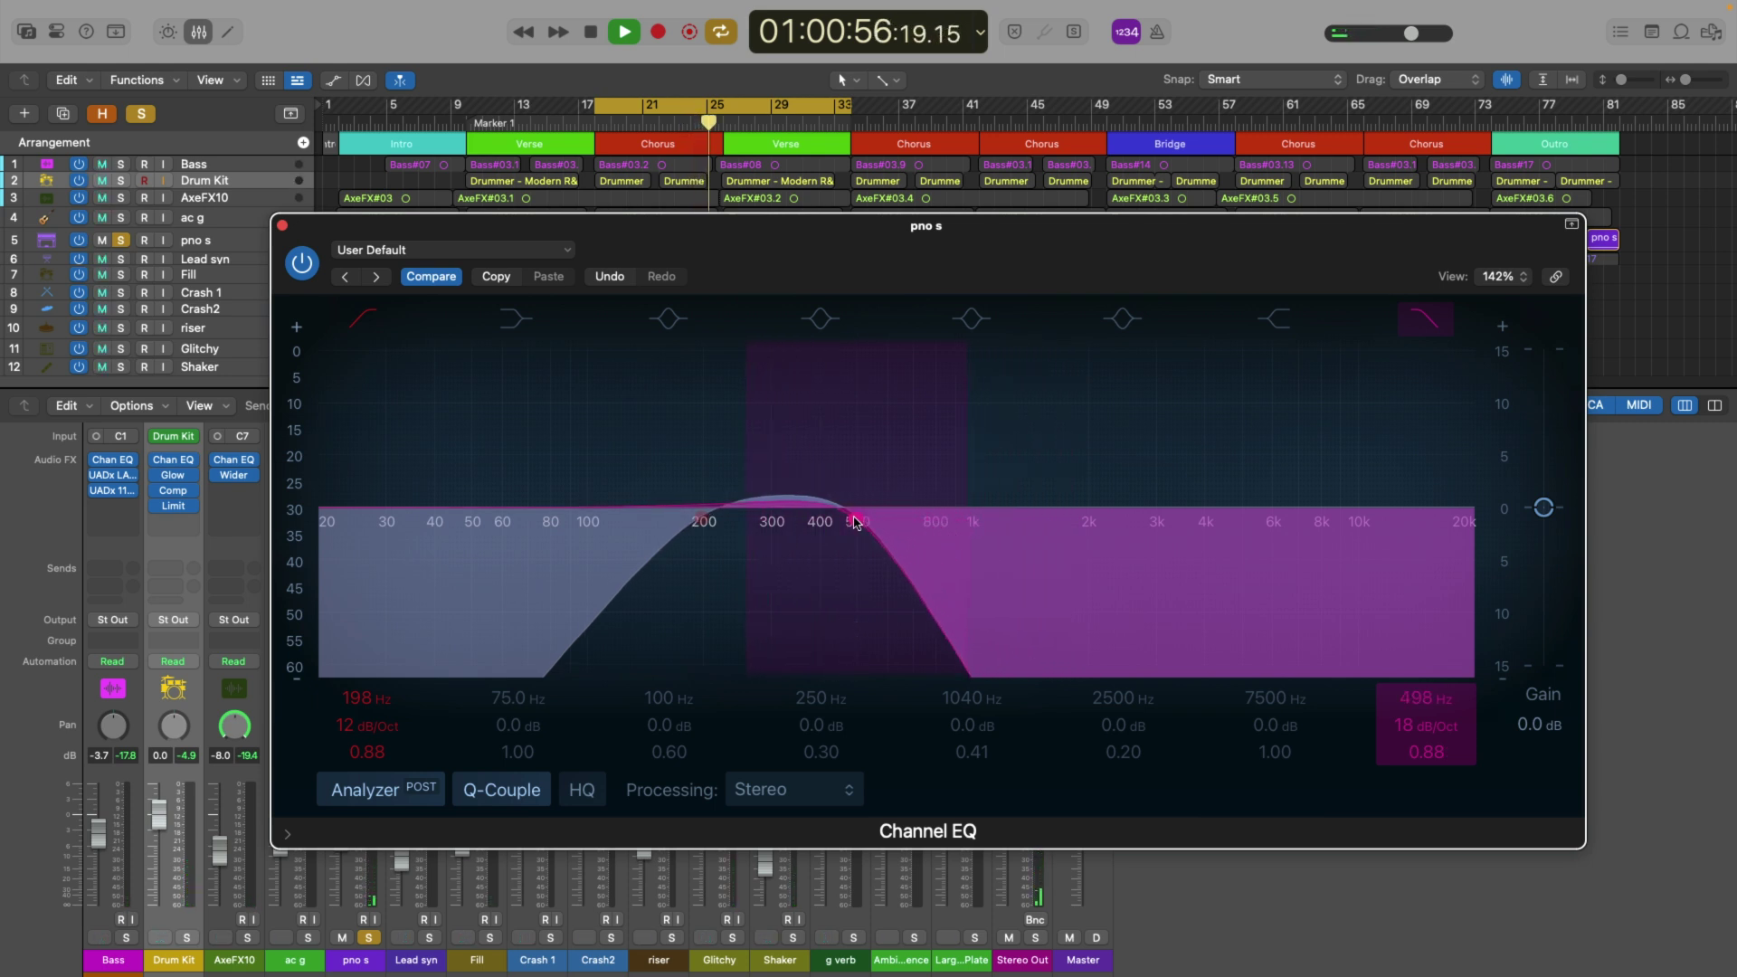
{"action": "key", "text": "space"}
{"action": "left_click_drag", "start_coordinate": [854, 523], "coordinate": [1082, 524]}
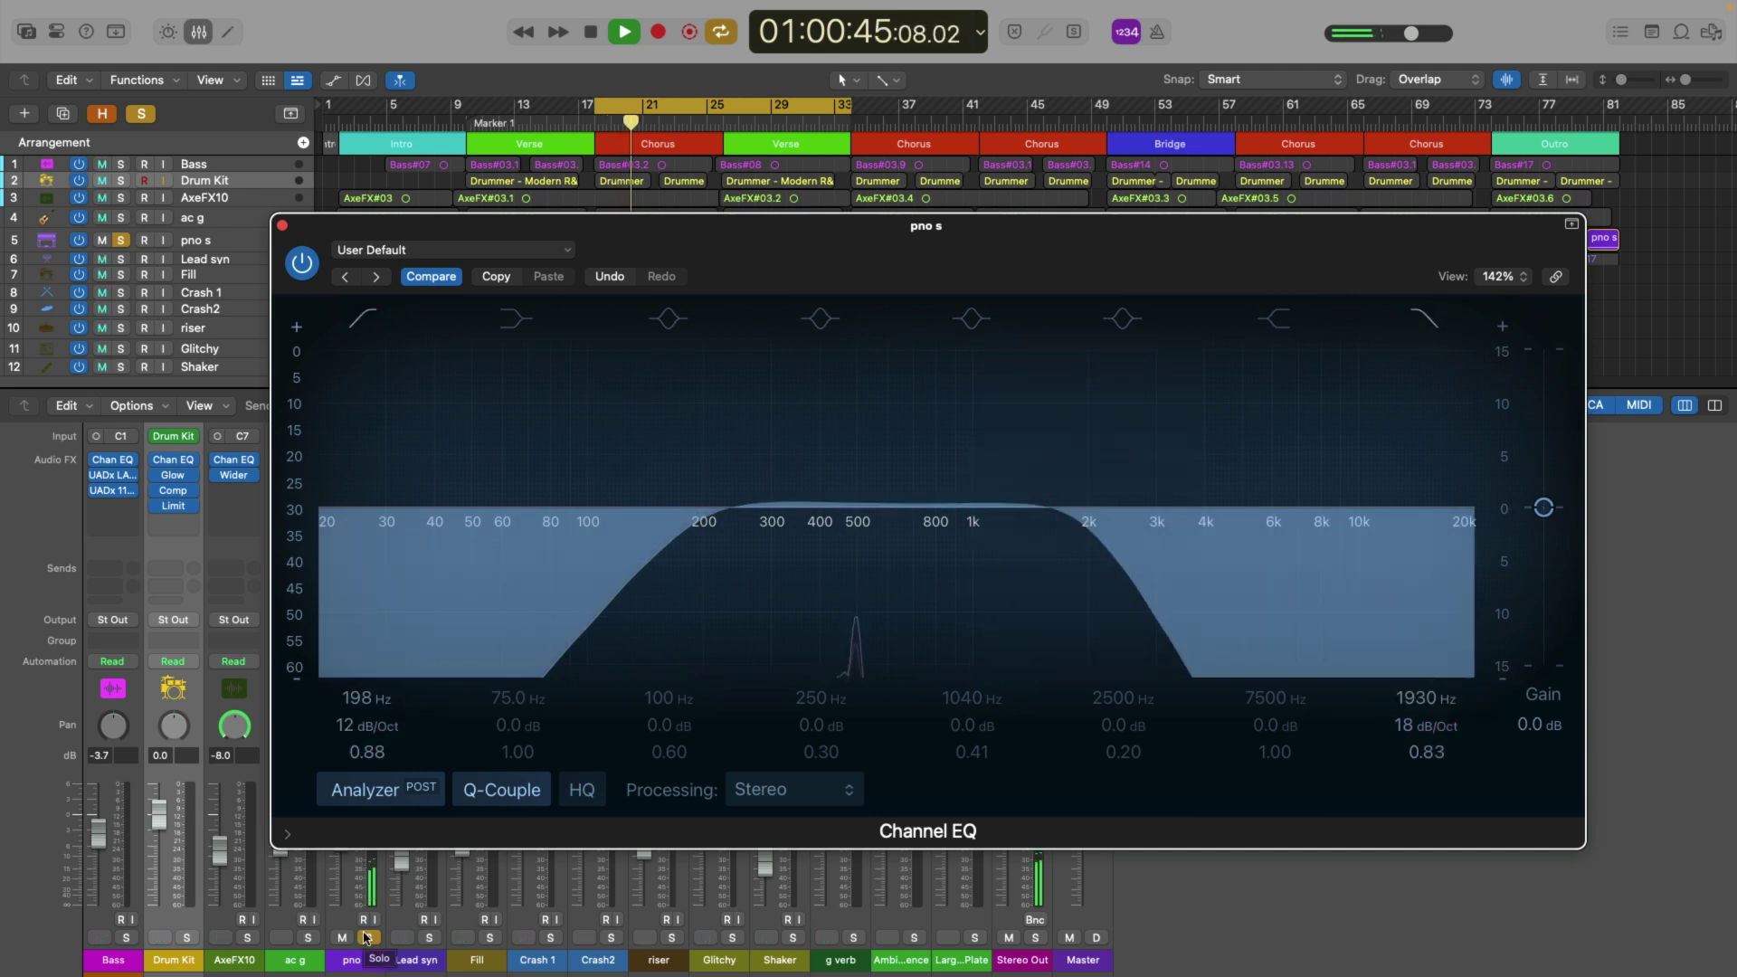
{"action": "left_click", "coordinate": [366, 937]}
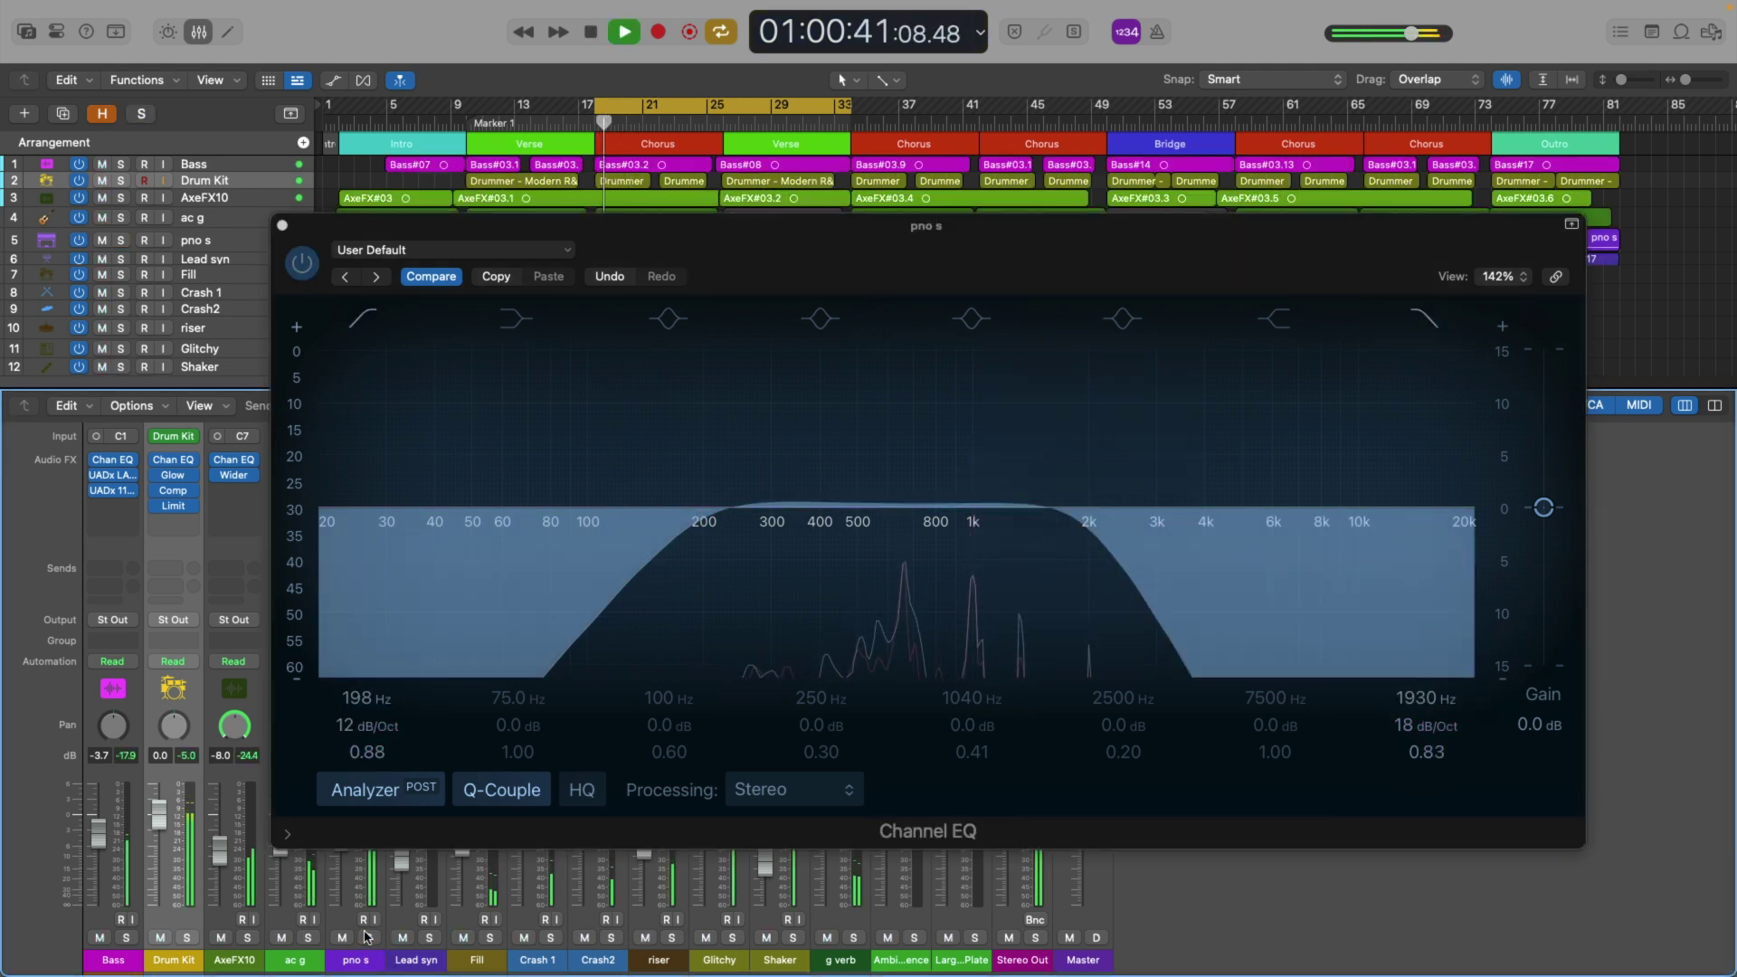
Lower the pno s high-cut filter to about 1260 Hz while listening to the full mix.
{"action": "left_click", "coordinate": [1088, 535]}
{"action": "left_click_drag", "start_coordinate": [1088, 536], "coordinate": [1011, 535]}
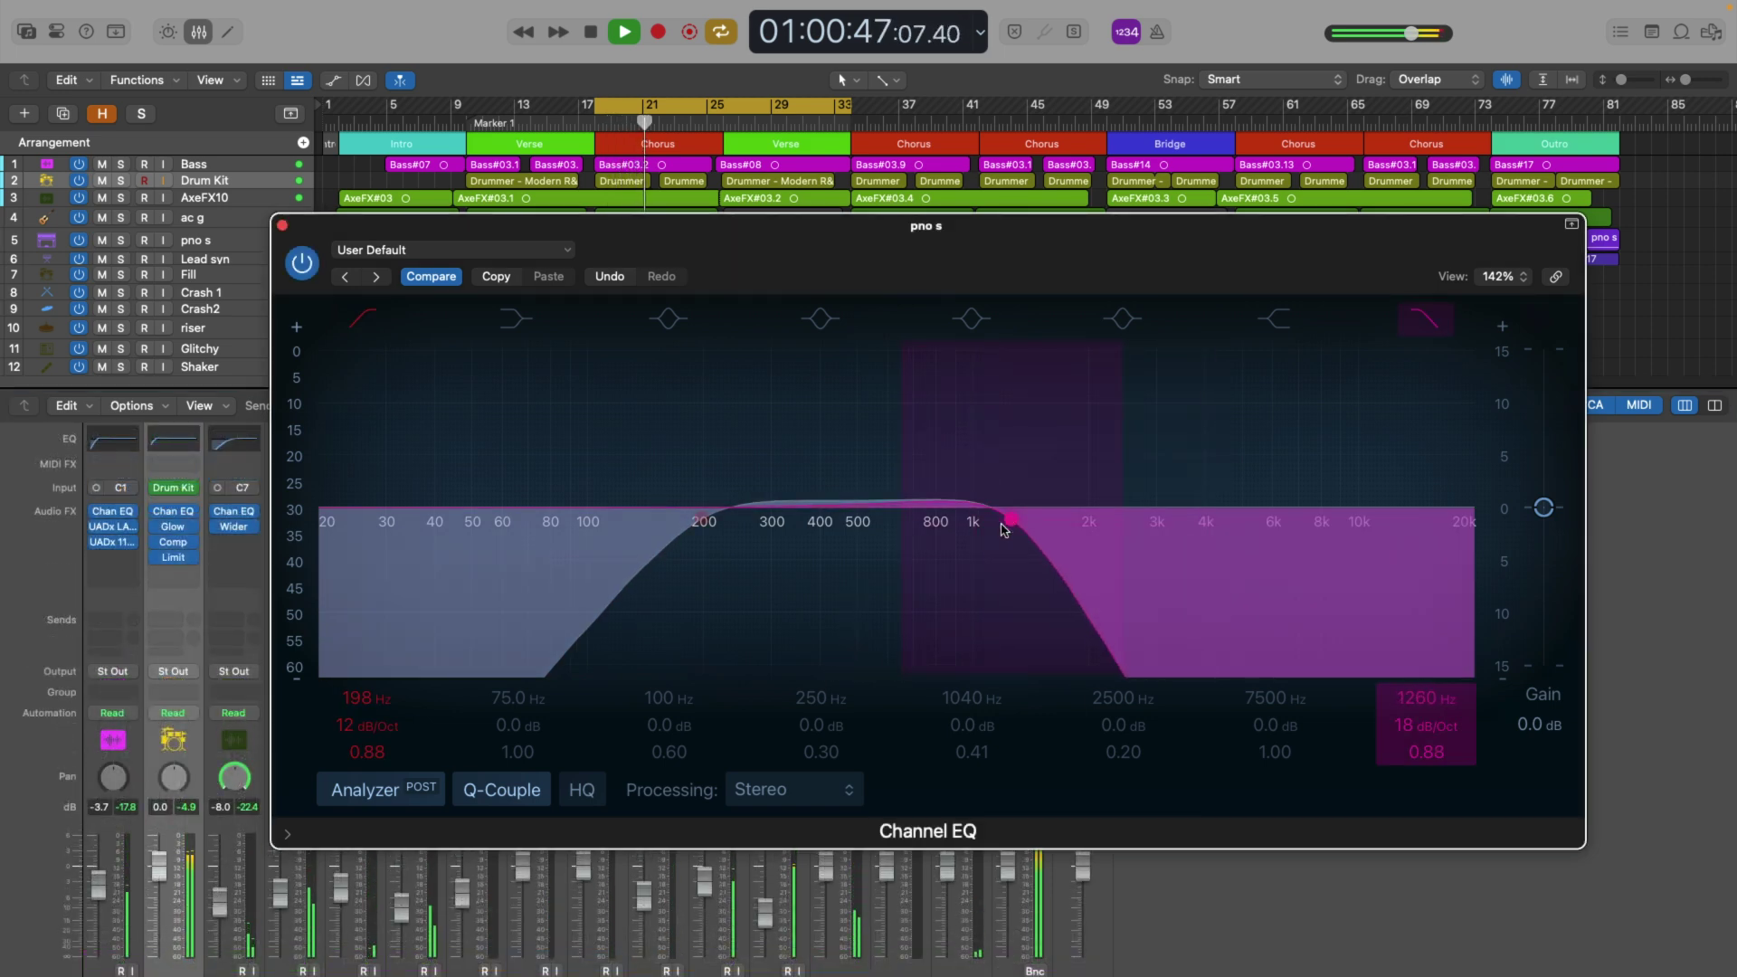
{"action": "scroll", "coordinate": [668, 870], "scroll_direction": "down", "scroll_amount": 3}
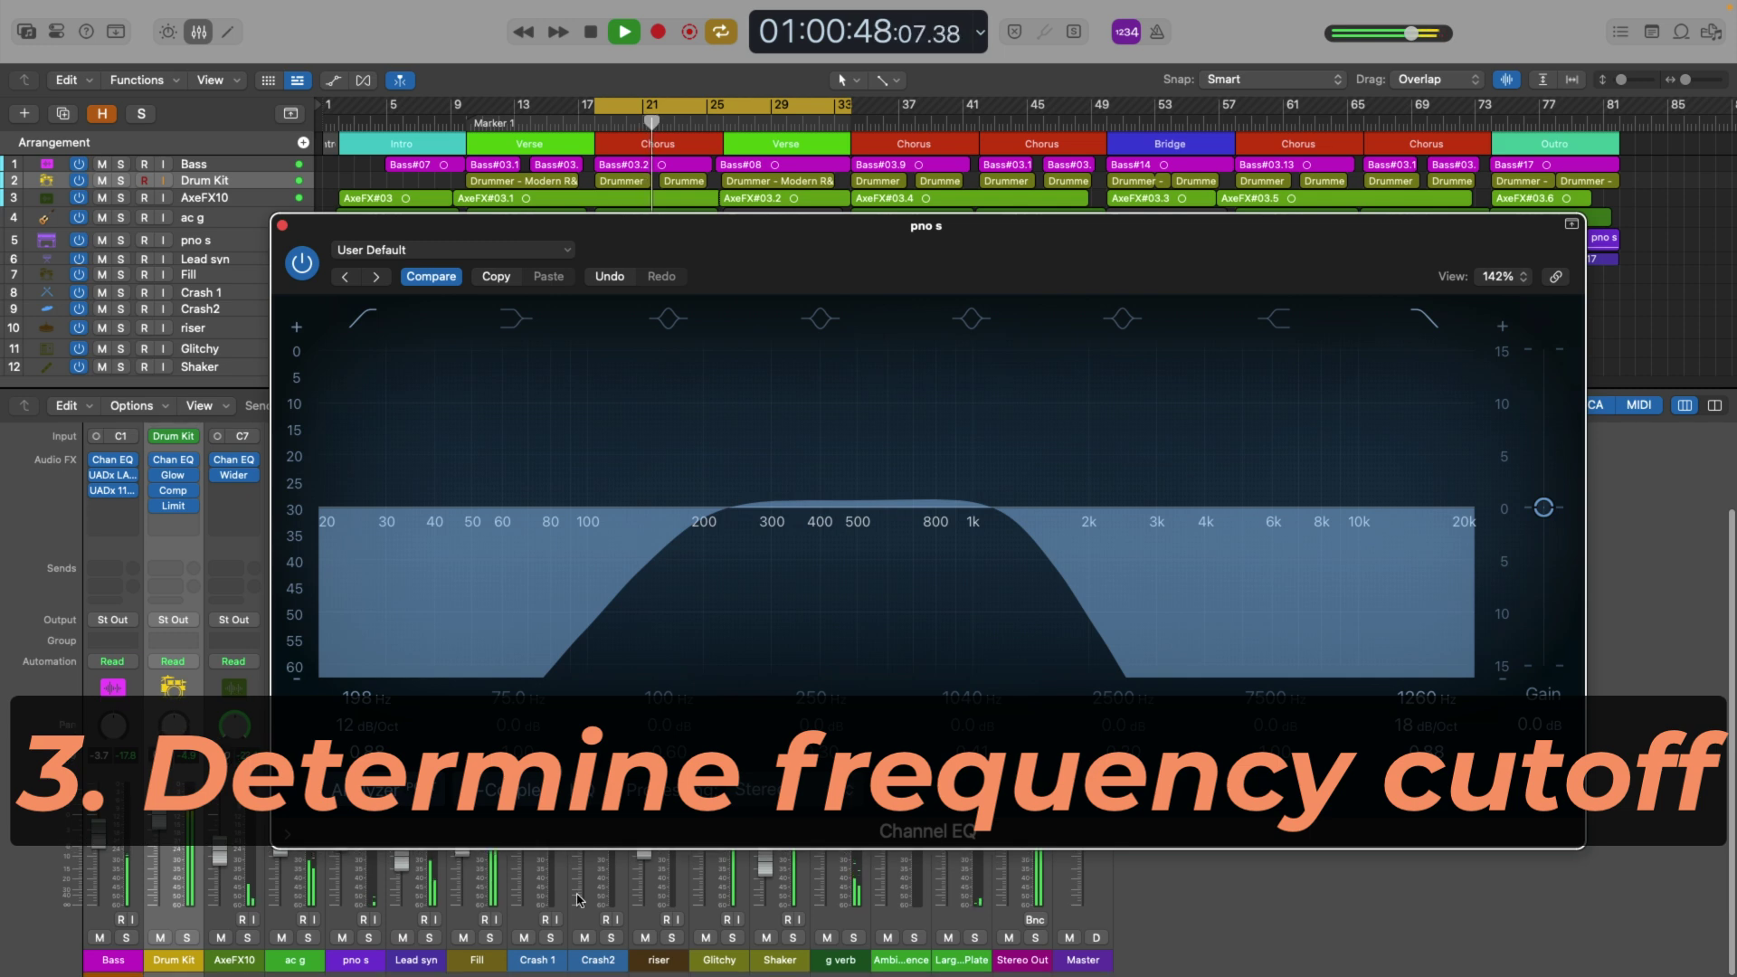
Audition the pno s high-cut filter in solo again at about 498 Hz and 1930 Hz, returning to the full mix.
{"action": "left_click", "coordinate": [369, 938]}
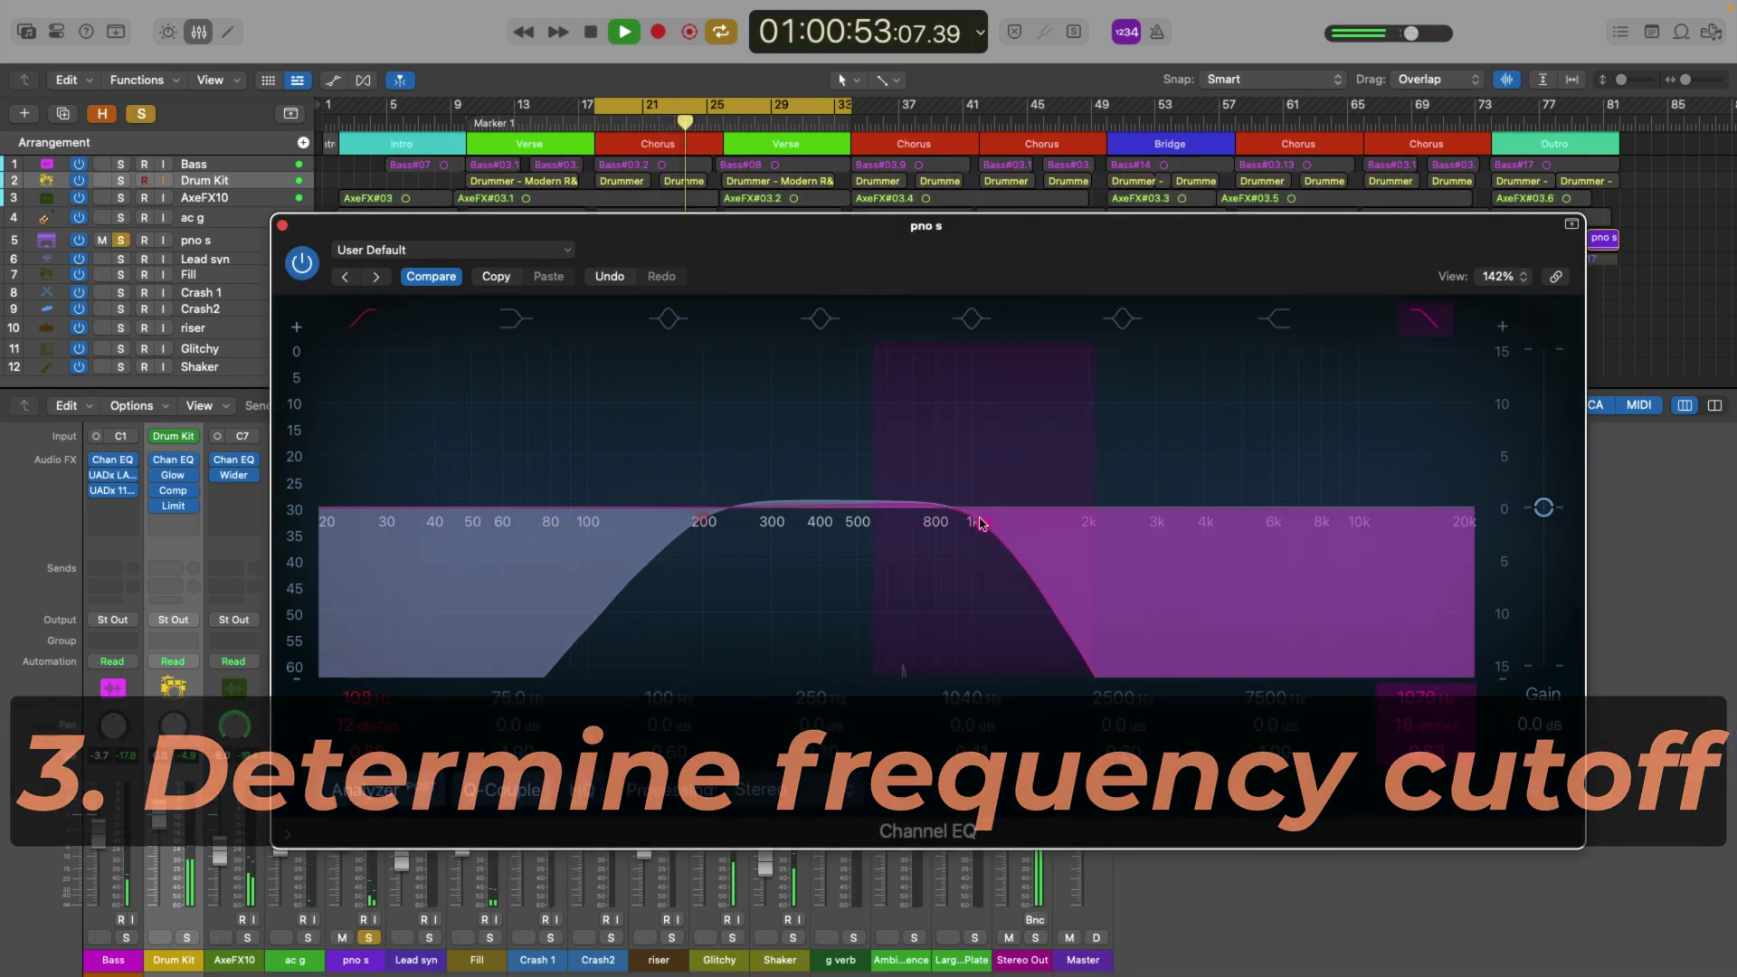
{"action": "left_click_drag", "start_coordinate": [1011, 522], "coordinate": [856, 523]}
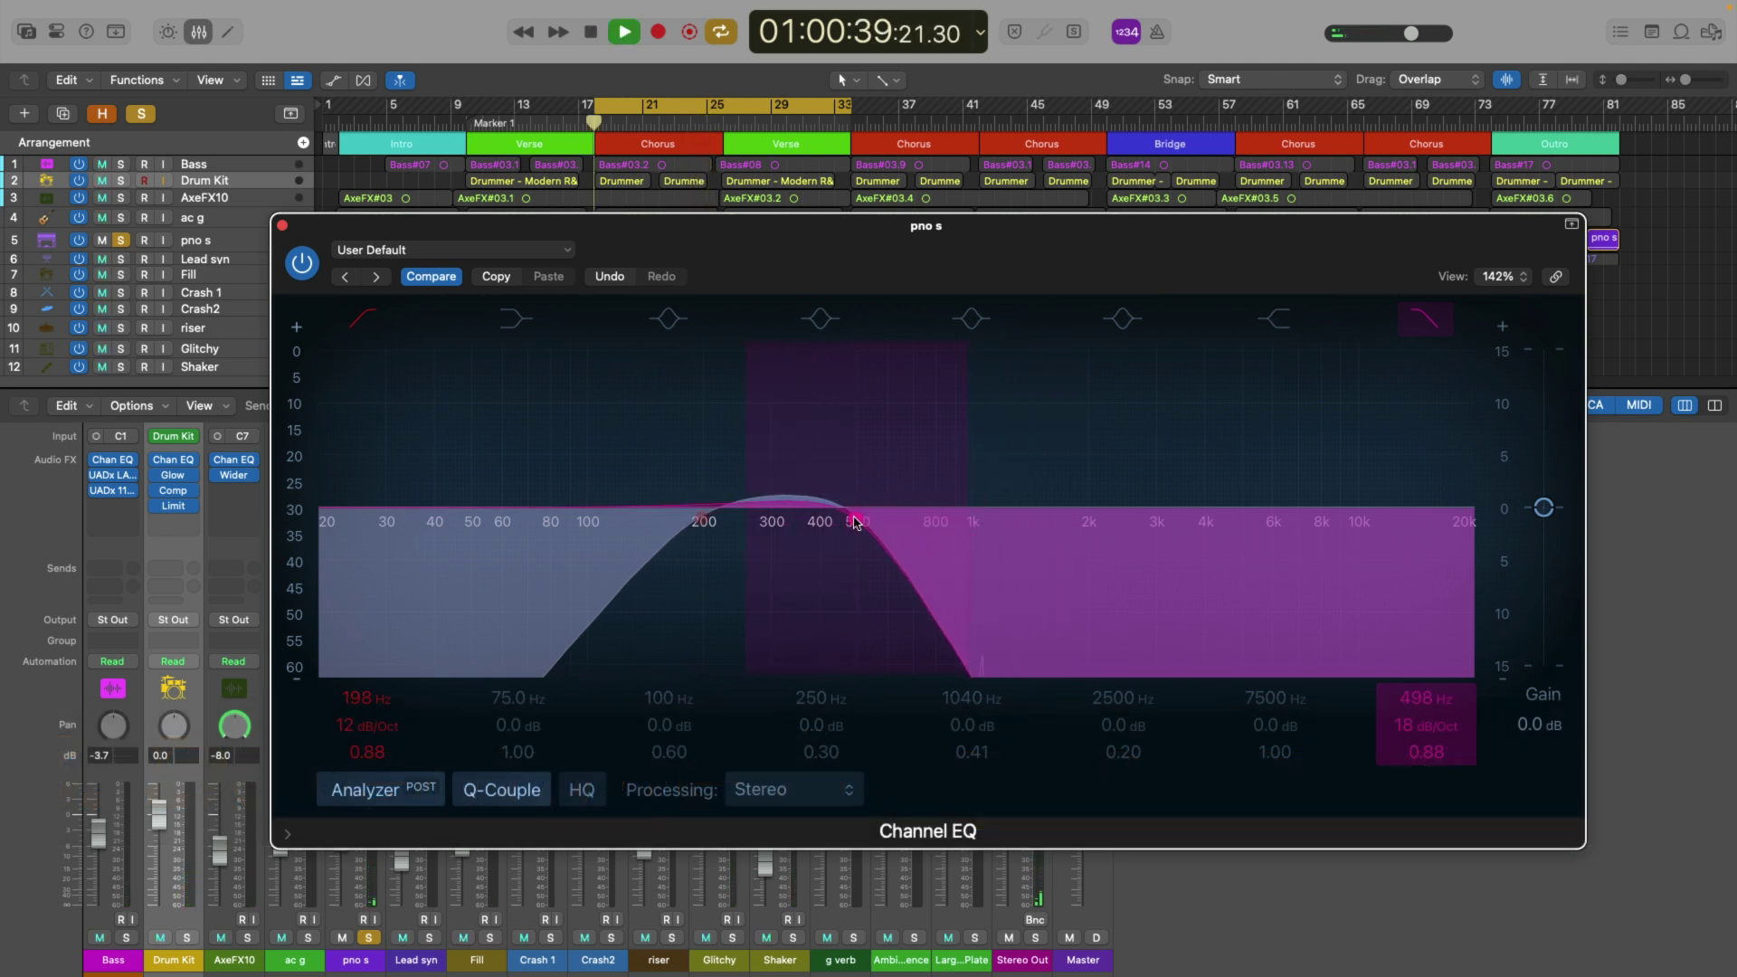
{"action": "left_click_drag", "start_coordinate": [855, 523], "coordinate": [1082, 525]}
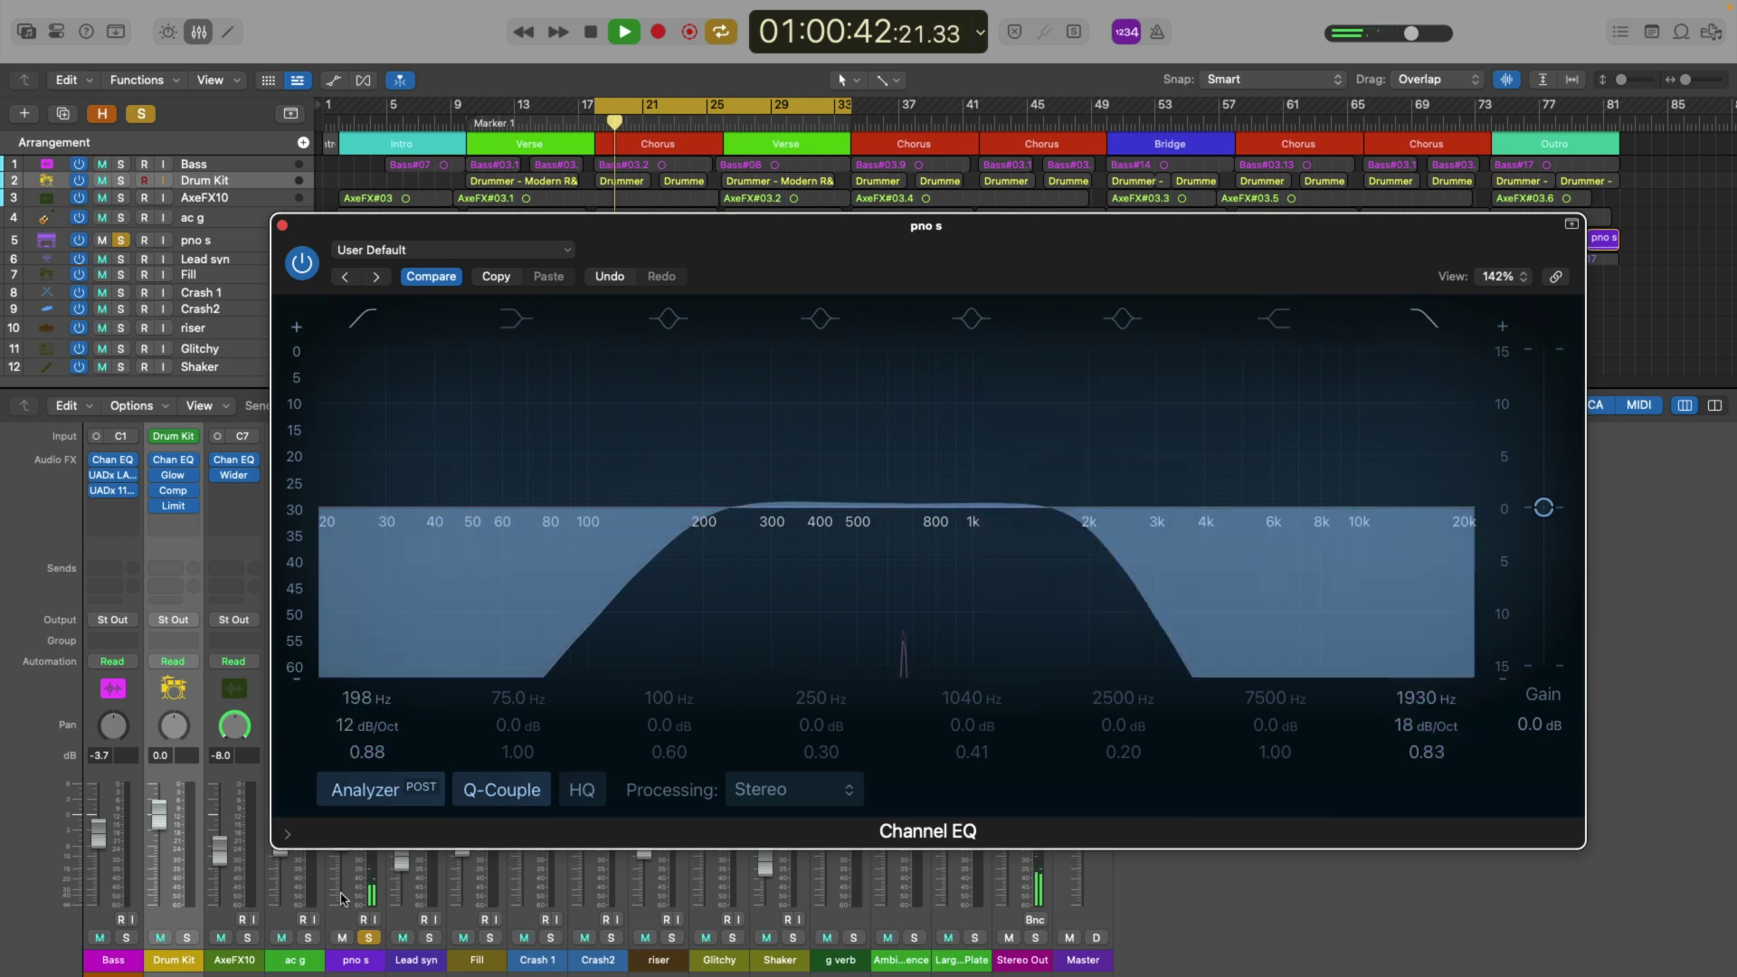
{"action": "left_click", "coordinate": [366, 937]}
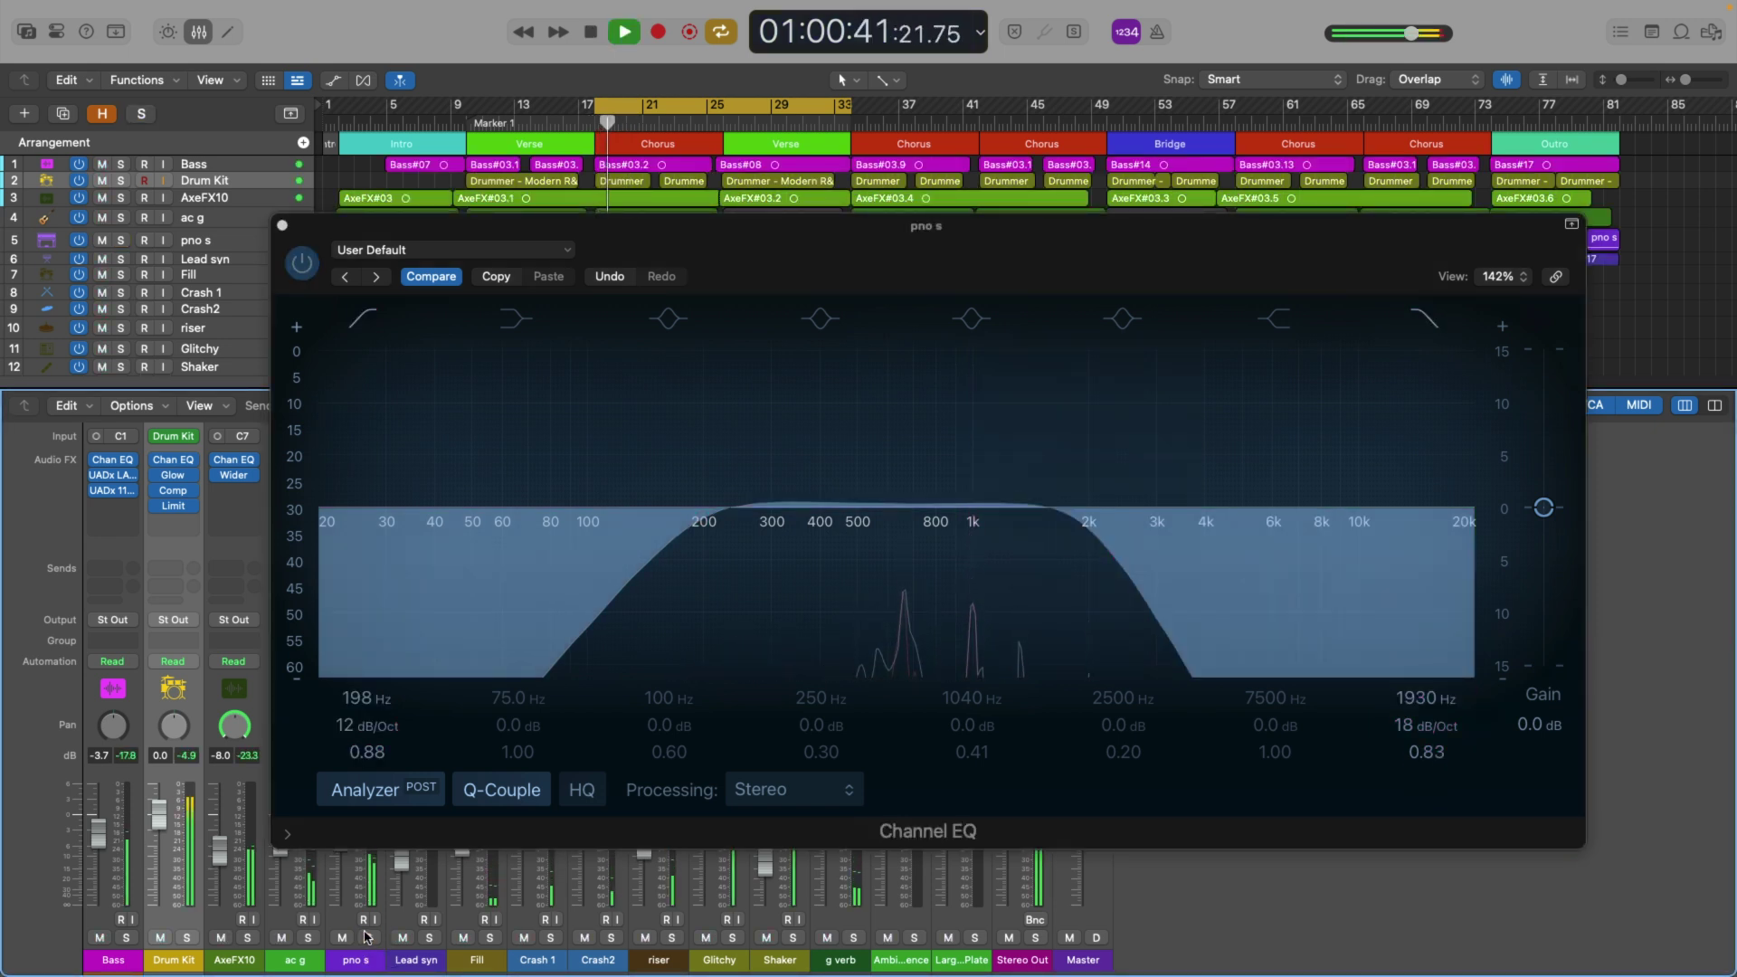
Raise the pno s high-cut cutoff to about 2240 Hz within the full mix and stop playback.
{"action": "left_click_drag", "start_coordinate": [1078, 525], "coordinate": [1111, 533]}
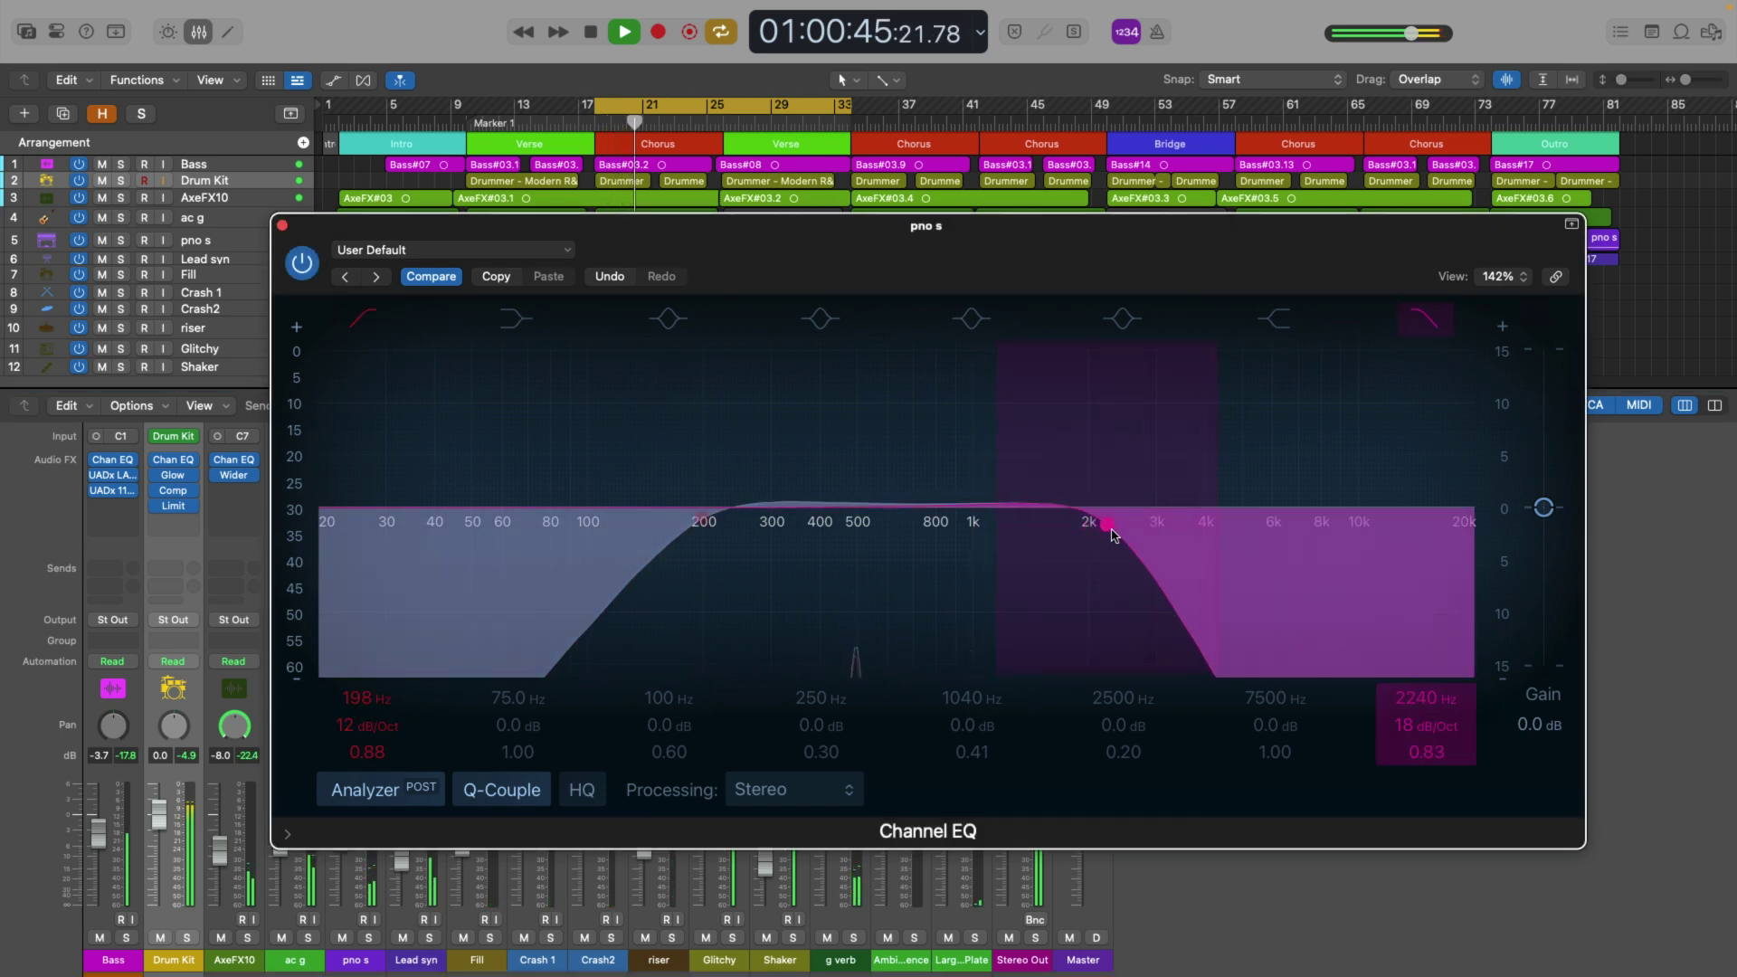
{"action": "key", "text": "space"}
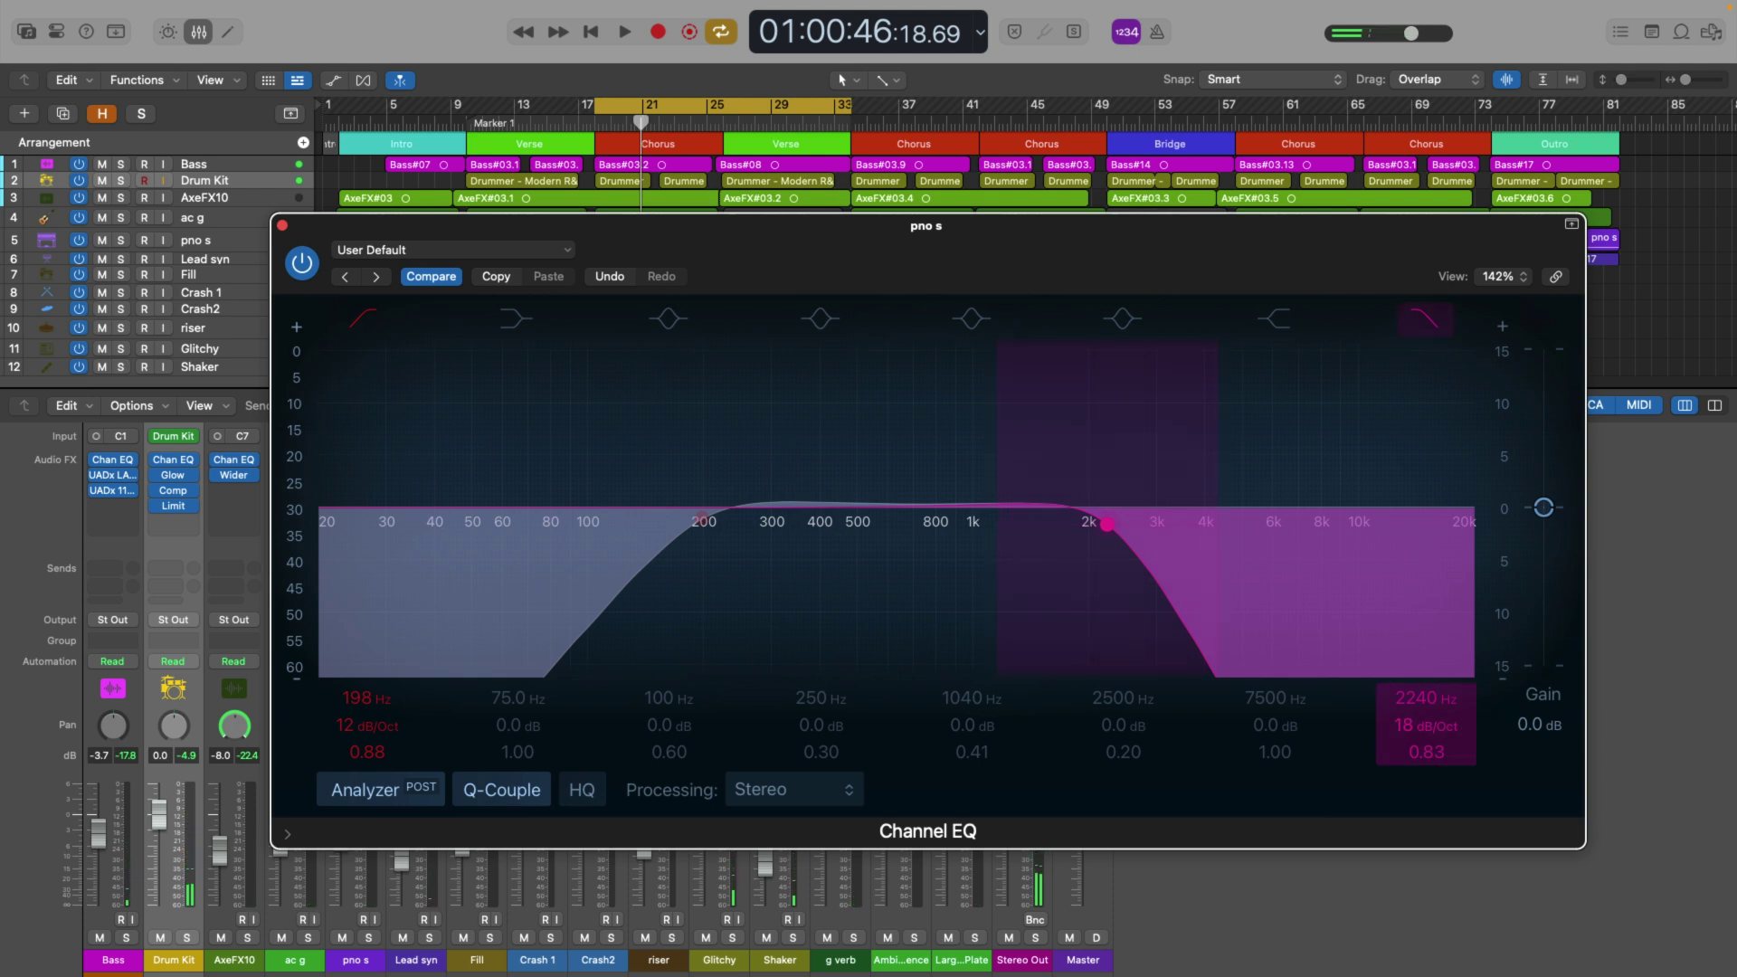
Compare 6 and 36 dB/Oct slopes on the pno s high-cut filter and settle on 6 dB/Oct.
{"action": "scroll", "coordinate": [1426, 725], "scroll_direction": "down", "scroll_amount": 2}
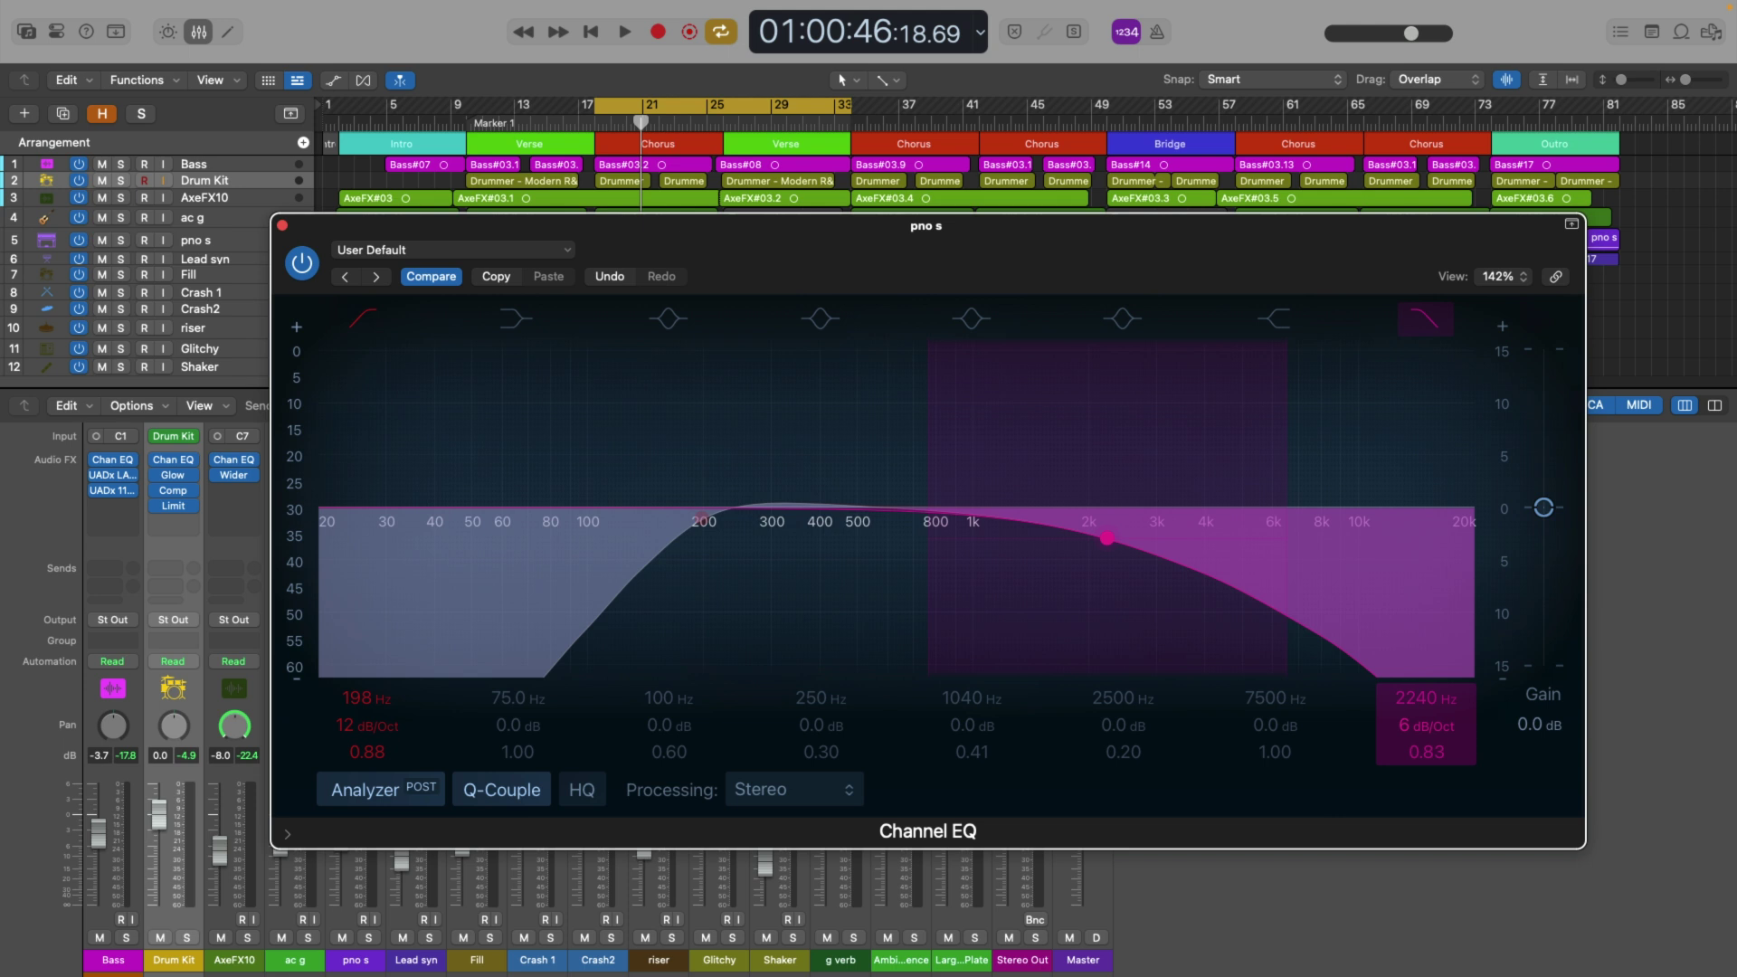
{"action": "scroll", "coordinate": [1426, 725], "scroll_direction": "up", "scroll_amount": 4}
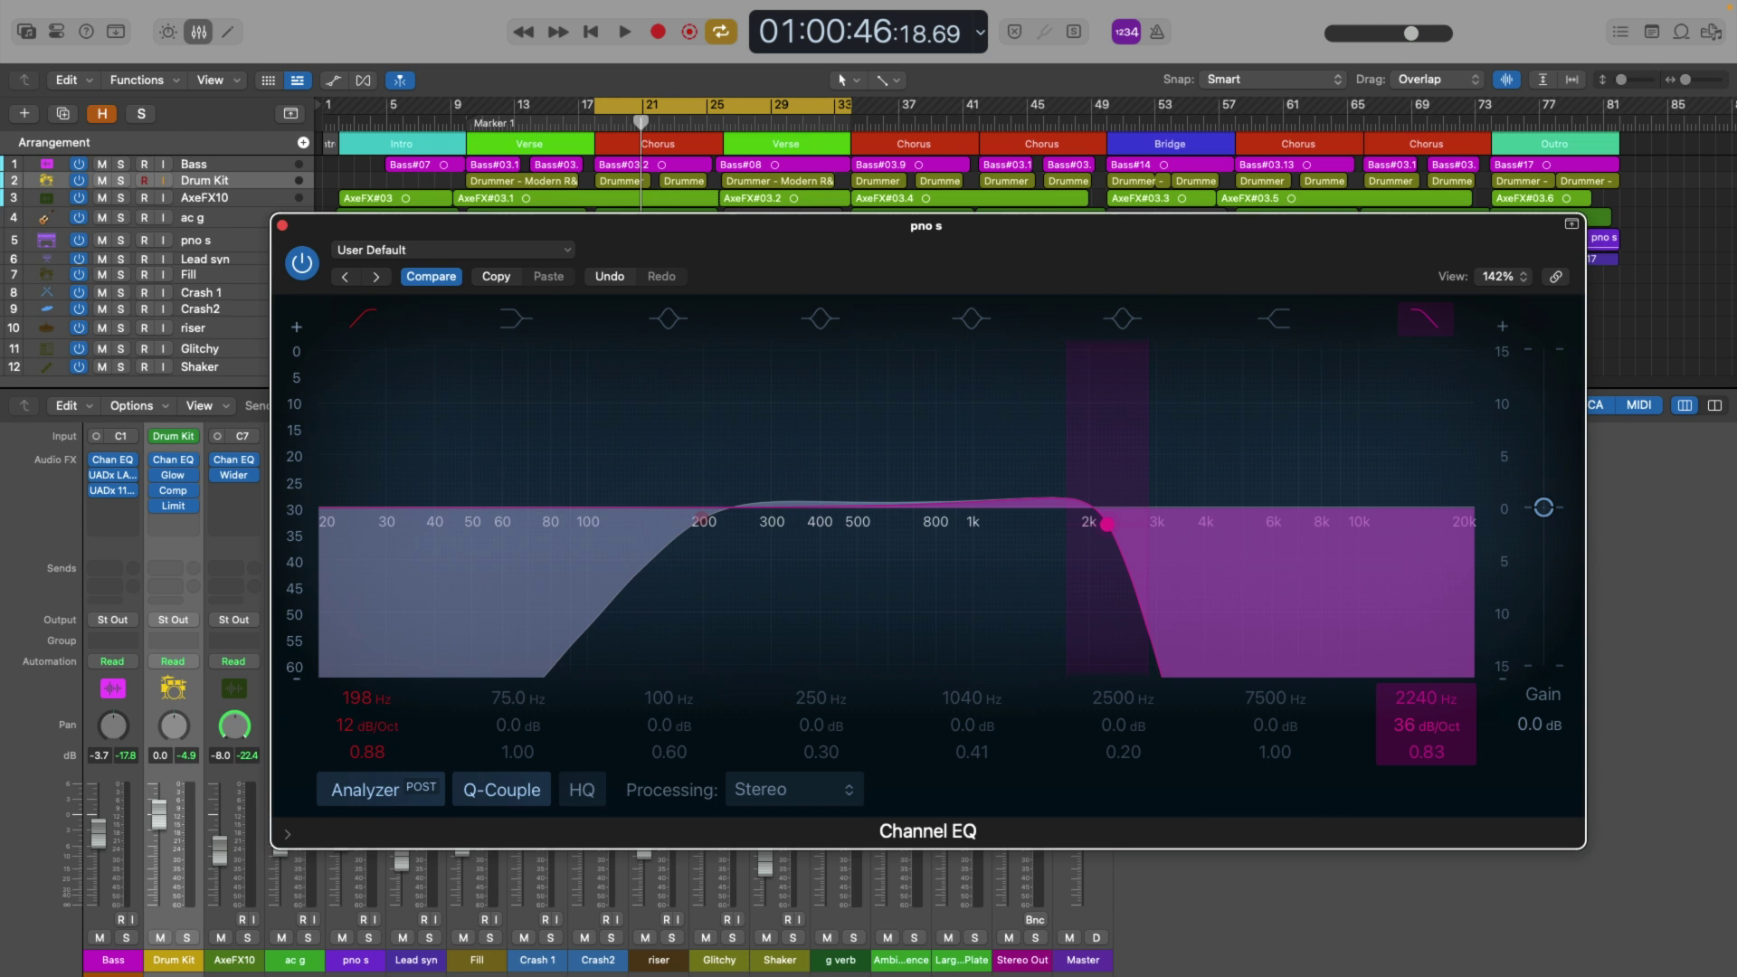
{"action": "scroll", "coordinate": [1426, 726], "scroll_direction": "down", "scroll_amount": 4}
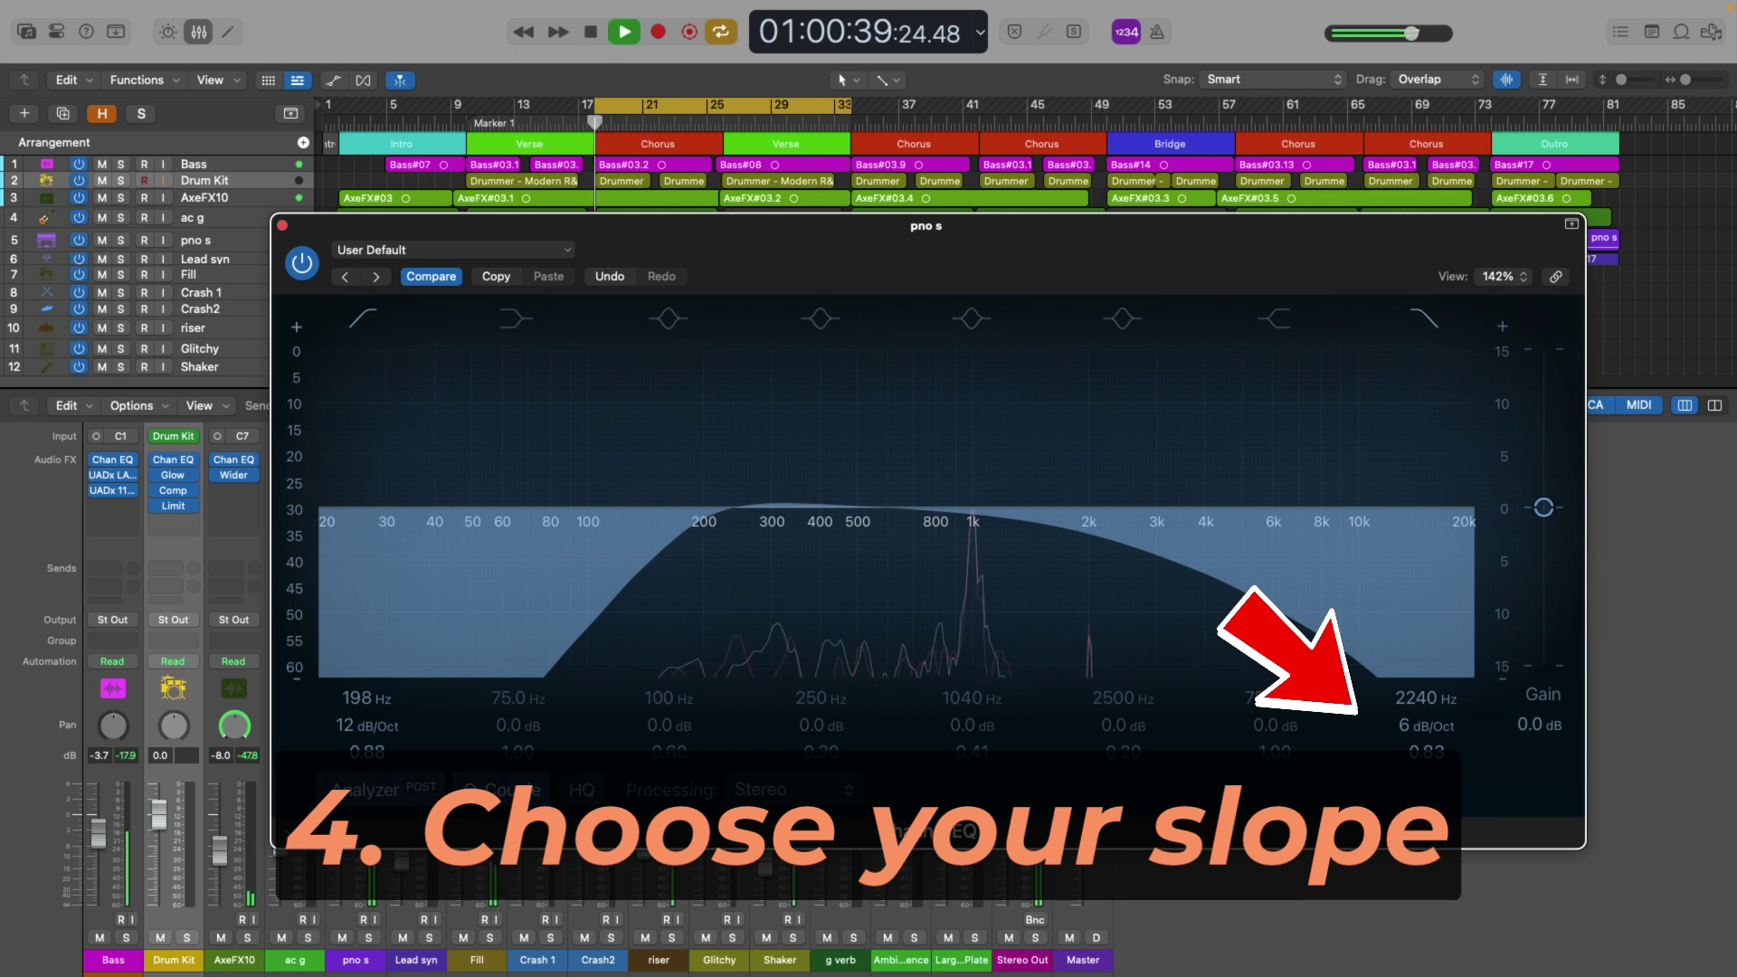
Lower the pno s high-cut cutoff to about 1910 Hz during playback and stop the song.
{"action": "left_click_drag", "start_coordinate": [1107, 538], "coordinate": [1078, 537]}
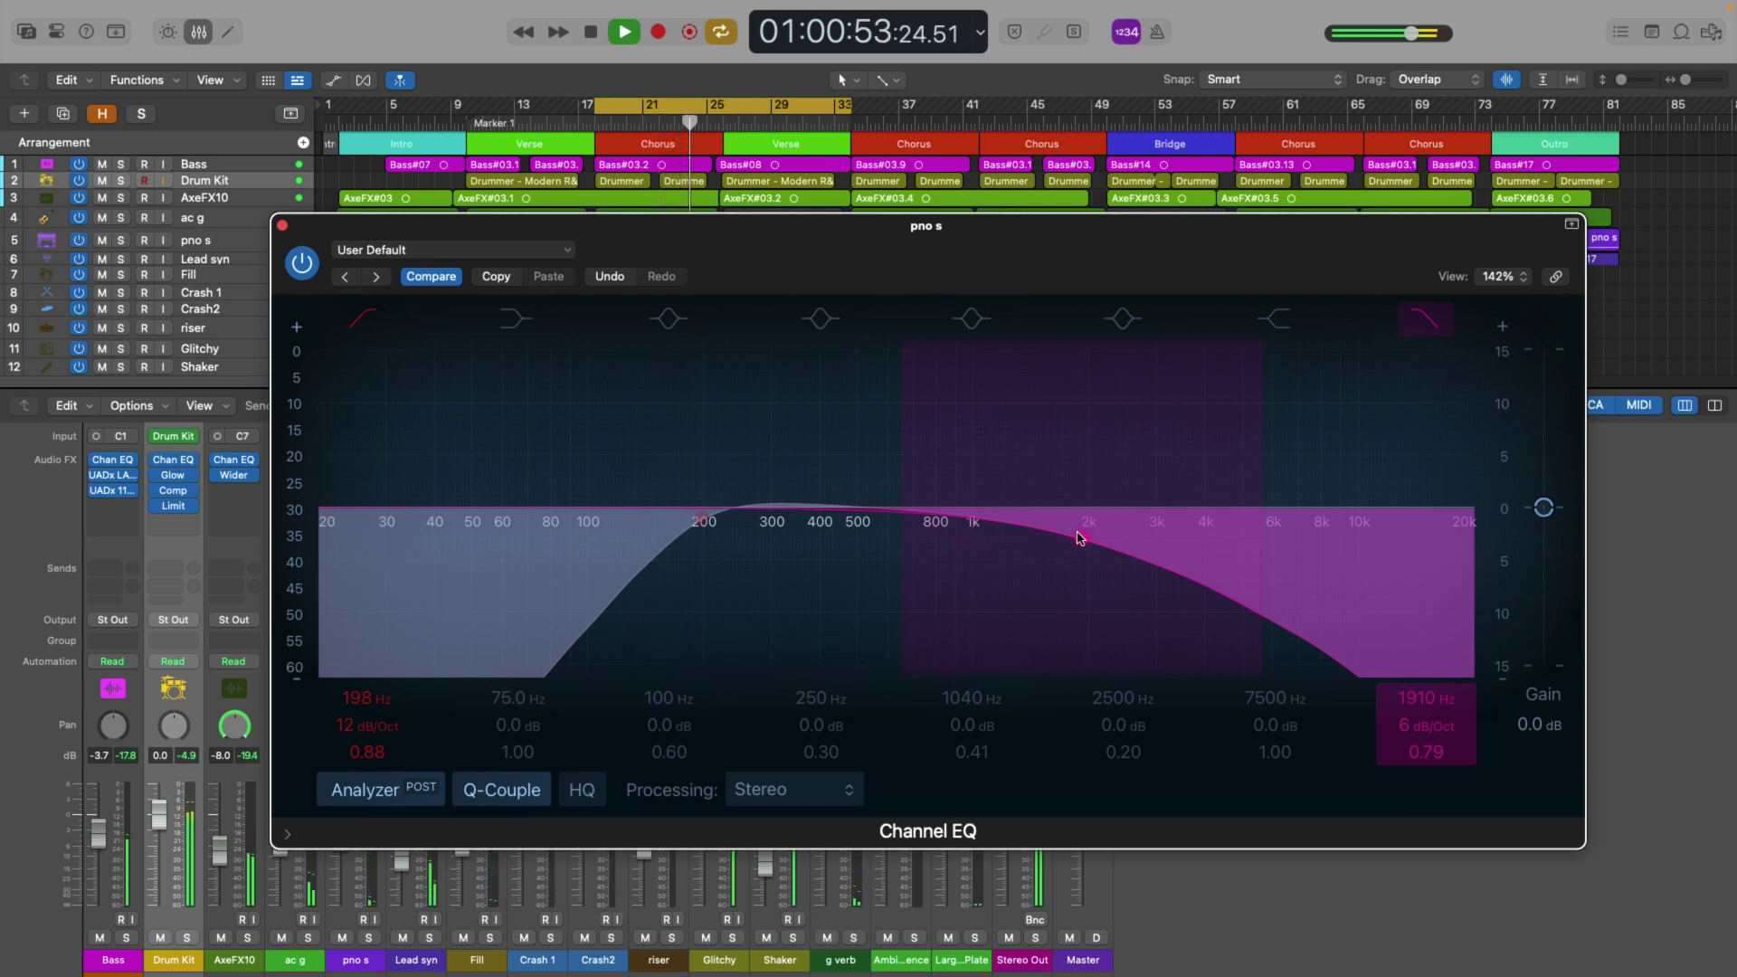
{"action": "key", "text": "space"}
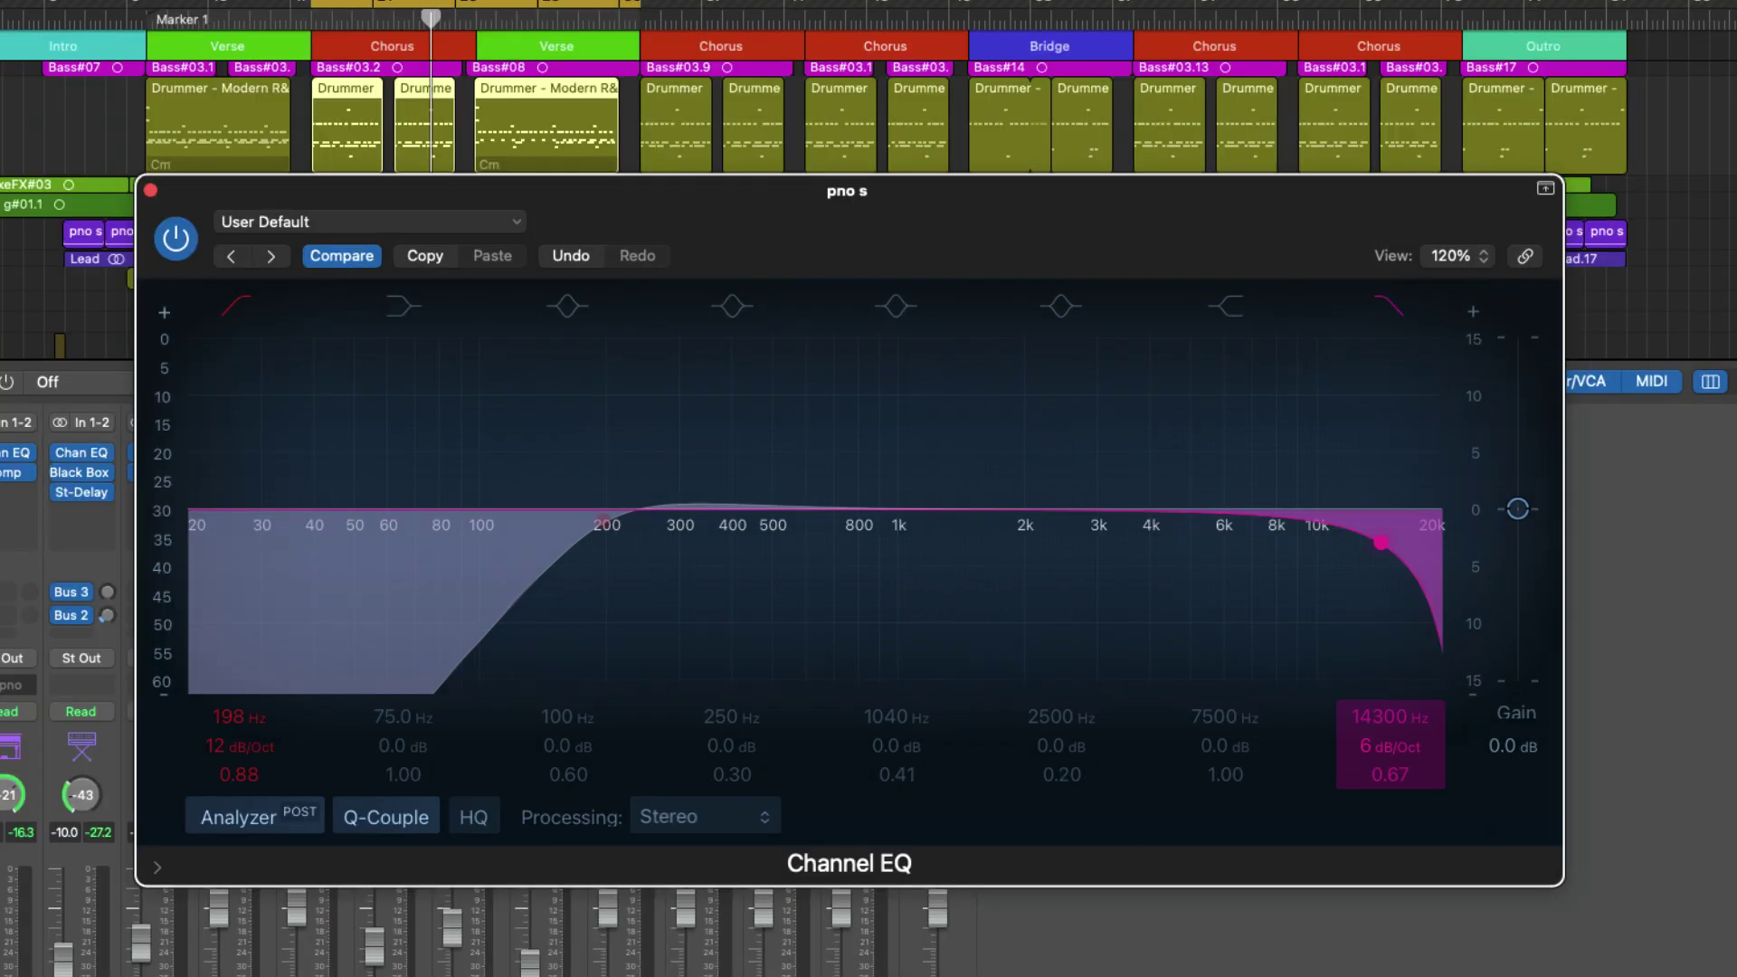
Steepen the 14300 Hz pno s high-cut filter to 24 dB/Oct, then lower its cutoff and adjust the slope.
{"action": "left_click_drag", "start_coordinate": [1389, 747], "coordinate": [1390, 719]}
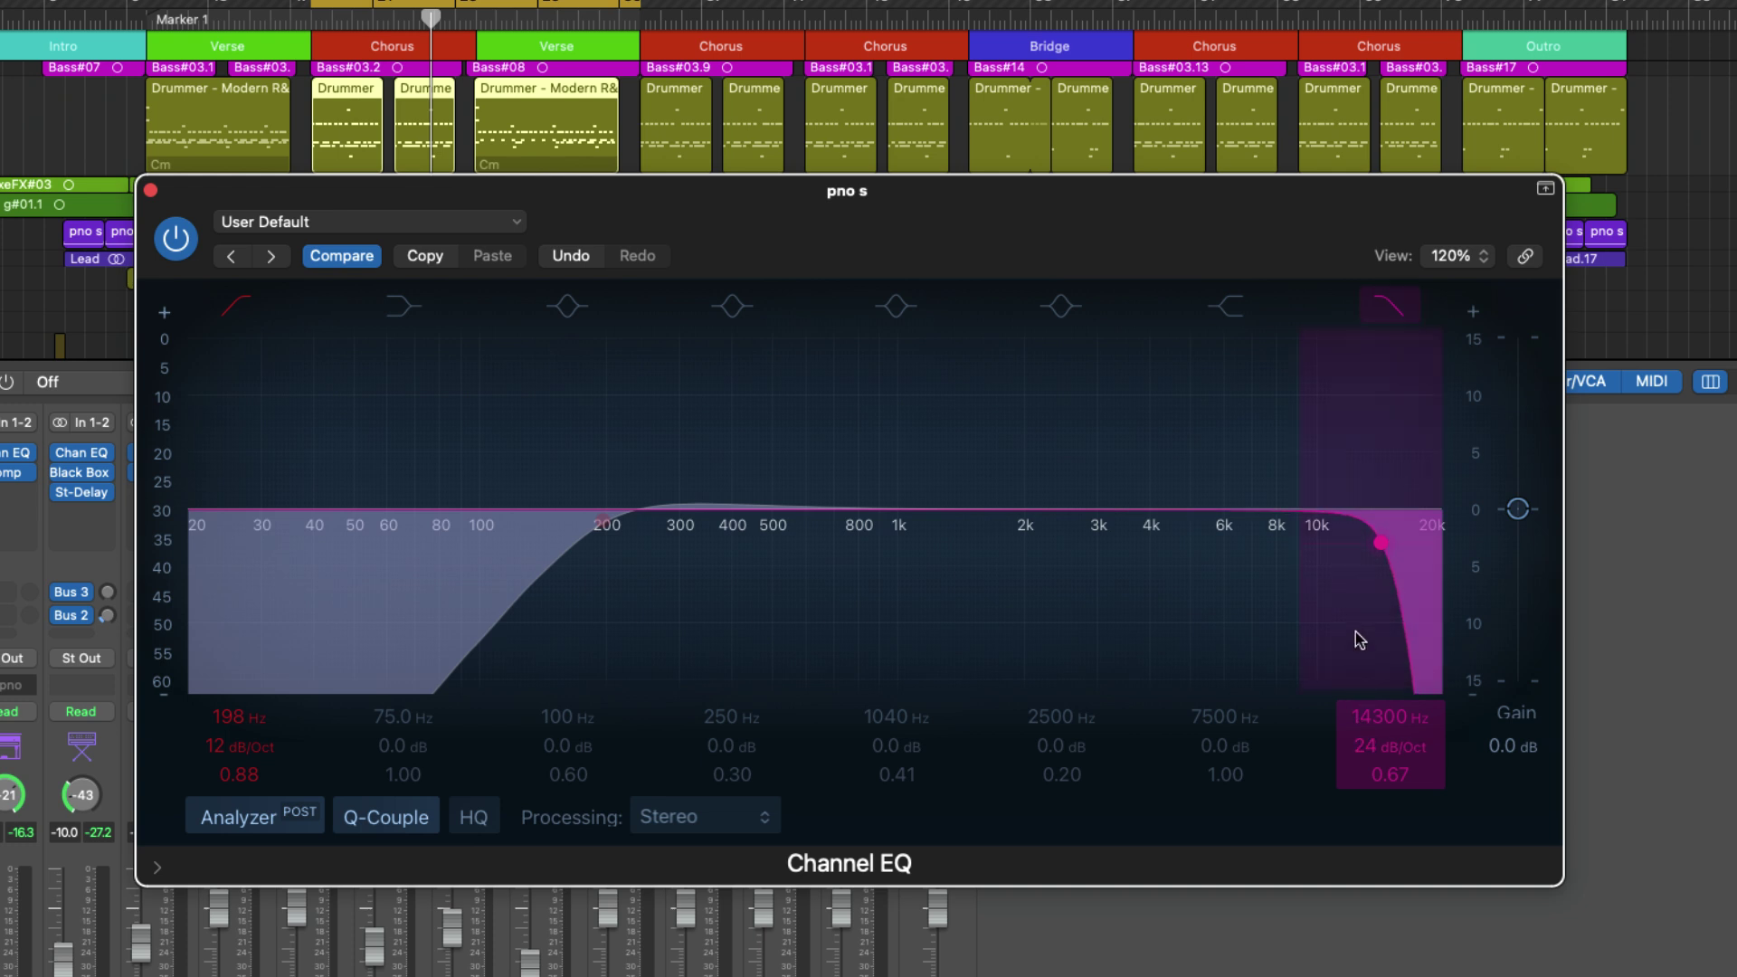
{"action": "left_click_drag", "start_coordinate": [1381, 541], "coordinate": [1052, 541]}
{"action": "left_click_drag", "start_coordinate": [1361, 747], "coordinate": [1360, 742]}
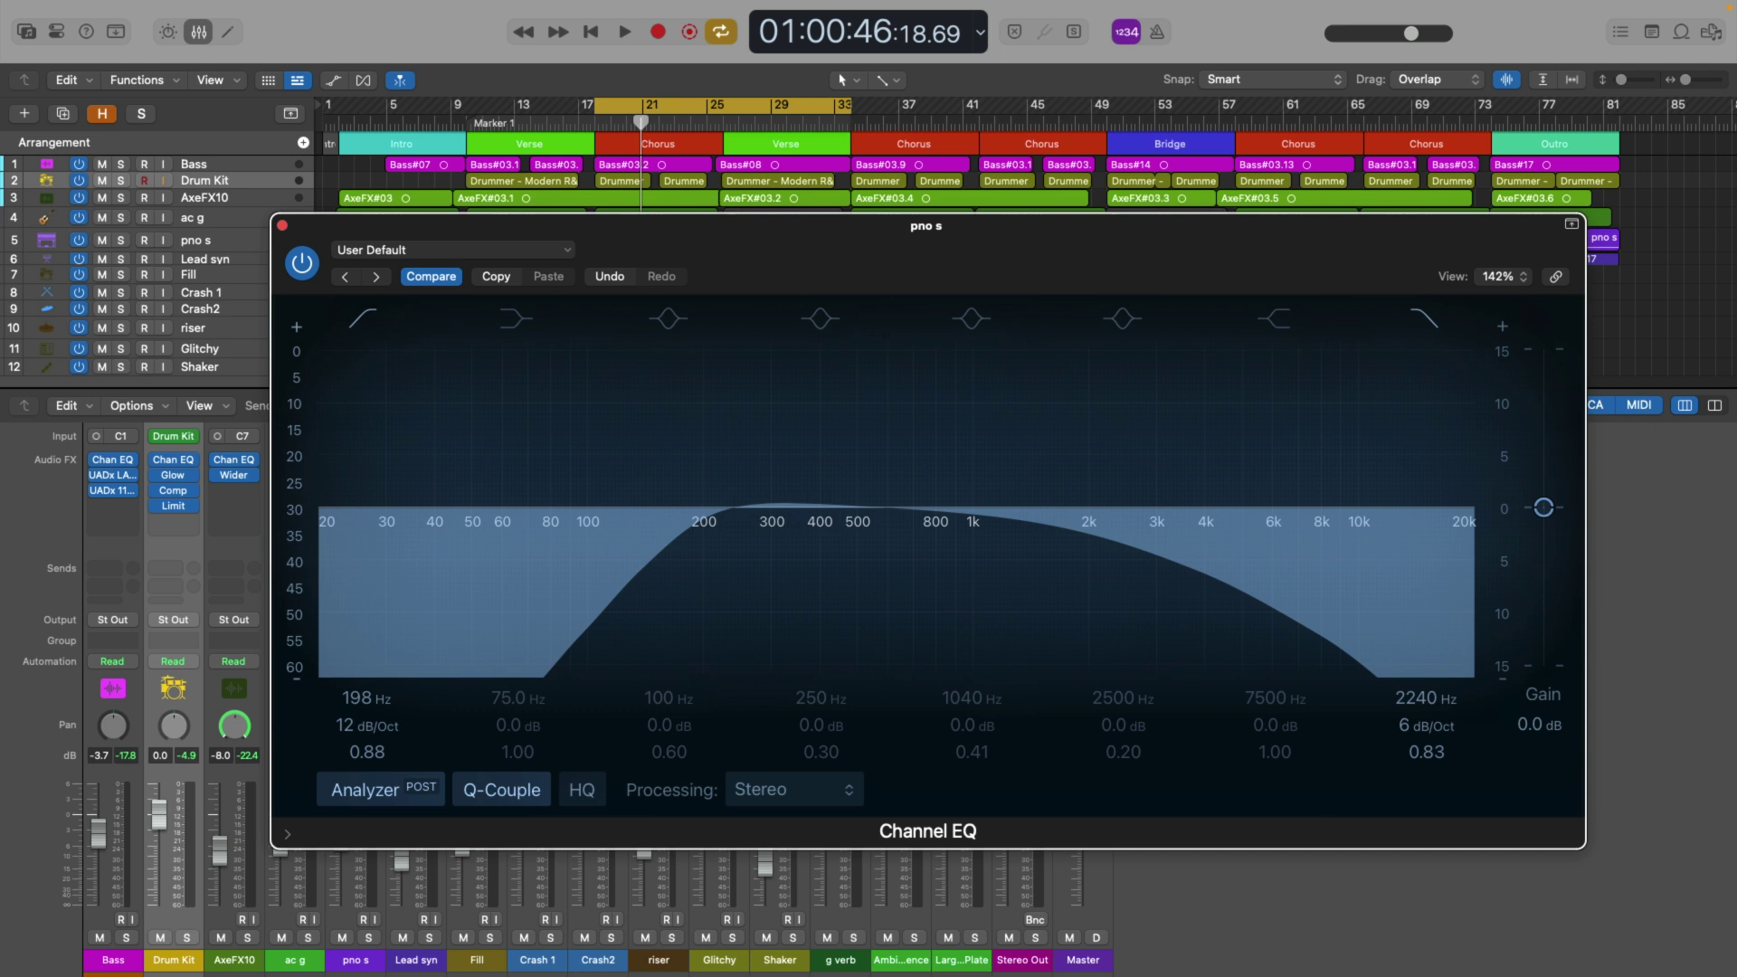
Play the full mix and fine-tune the pno s high-cut cutoff to about 1920 Hz.
{"action": "key", "text": "space"}
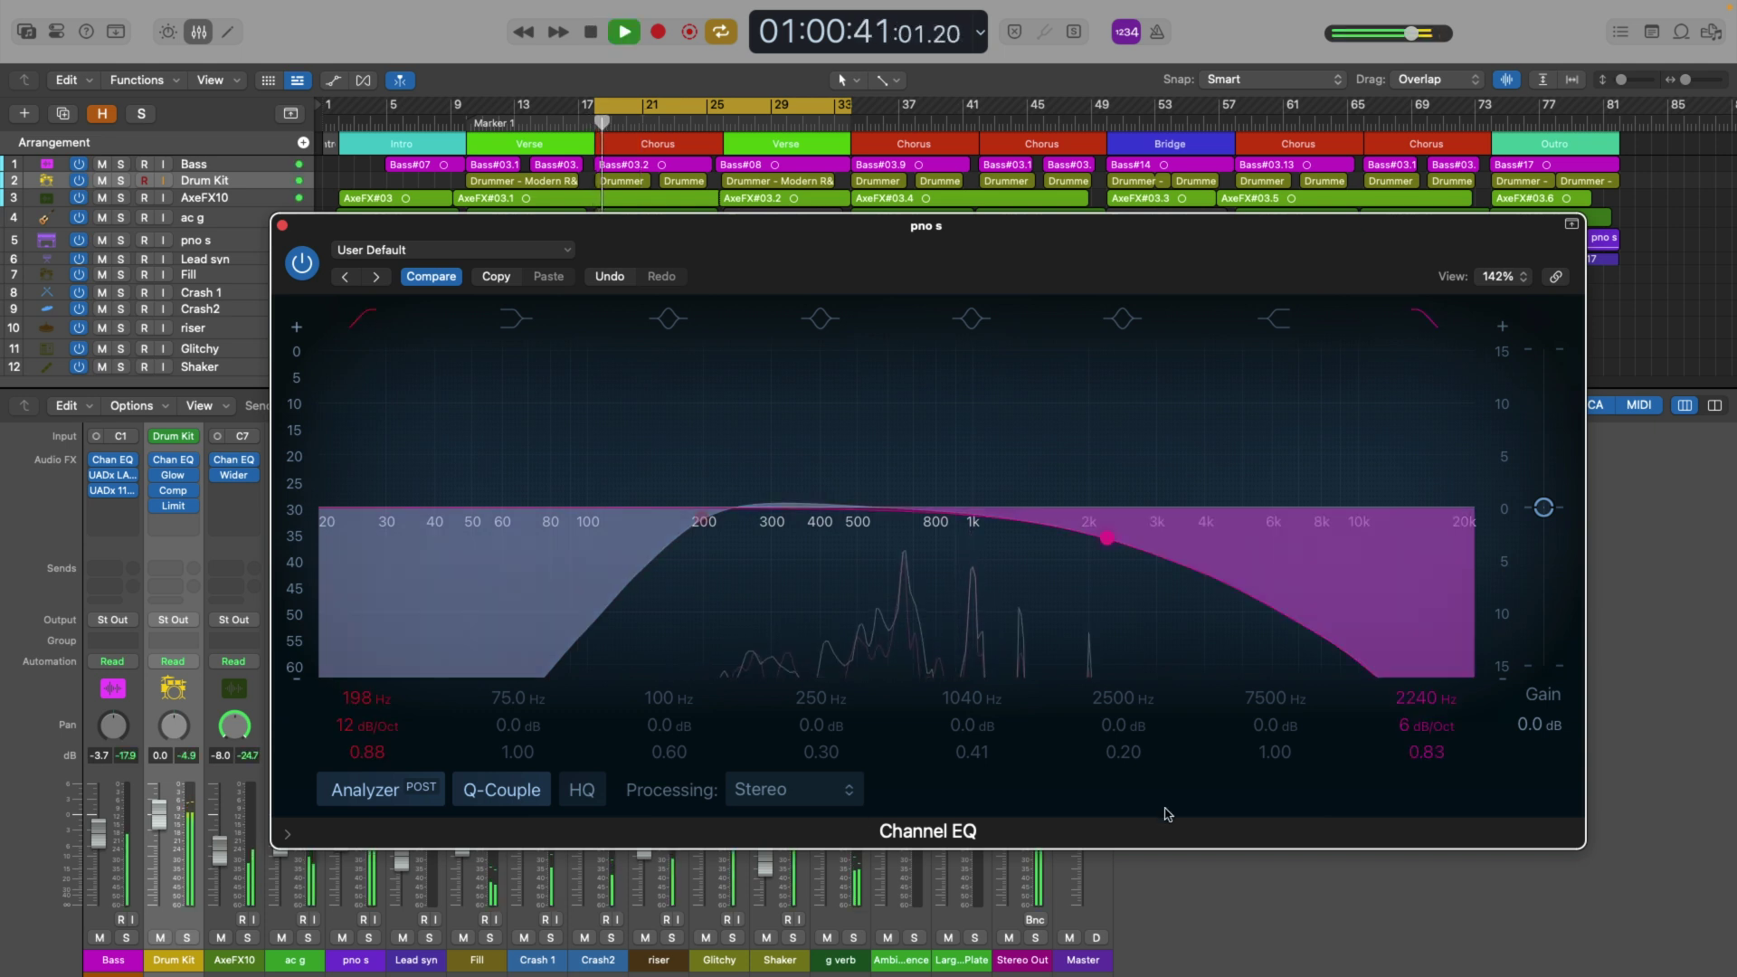
{"action": "left_click_drag", "start_coordinate": [1106, 538], "coordinate": [1076, 538]}
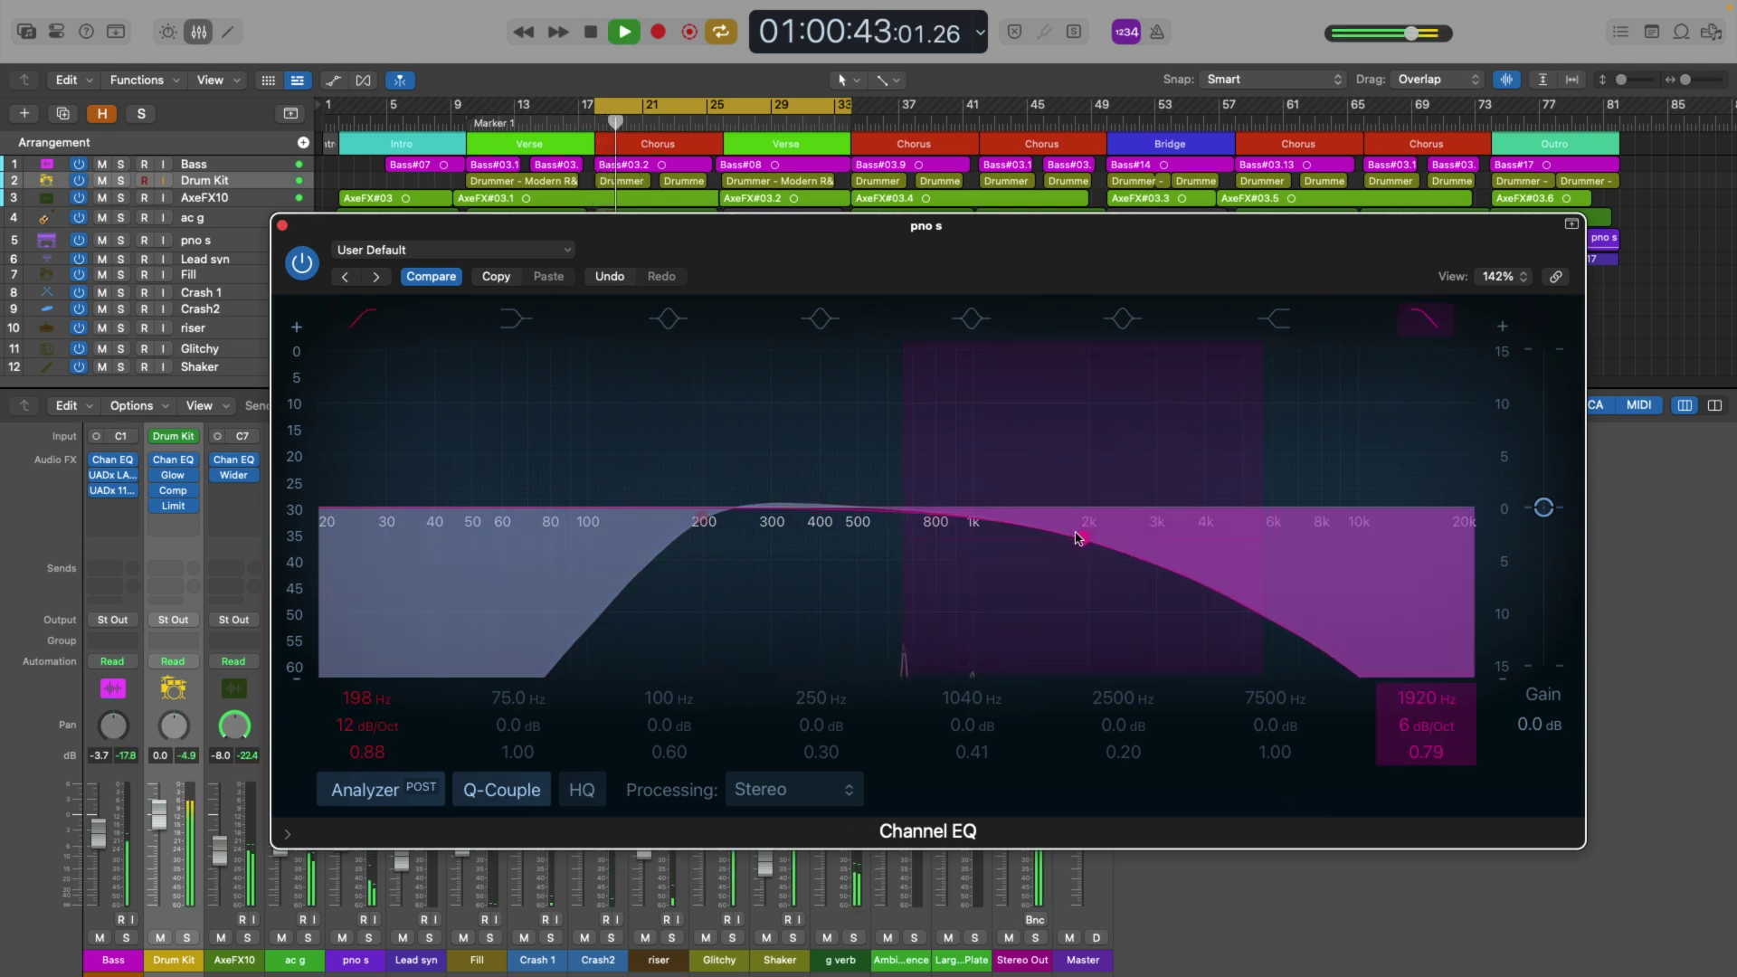
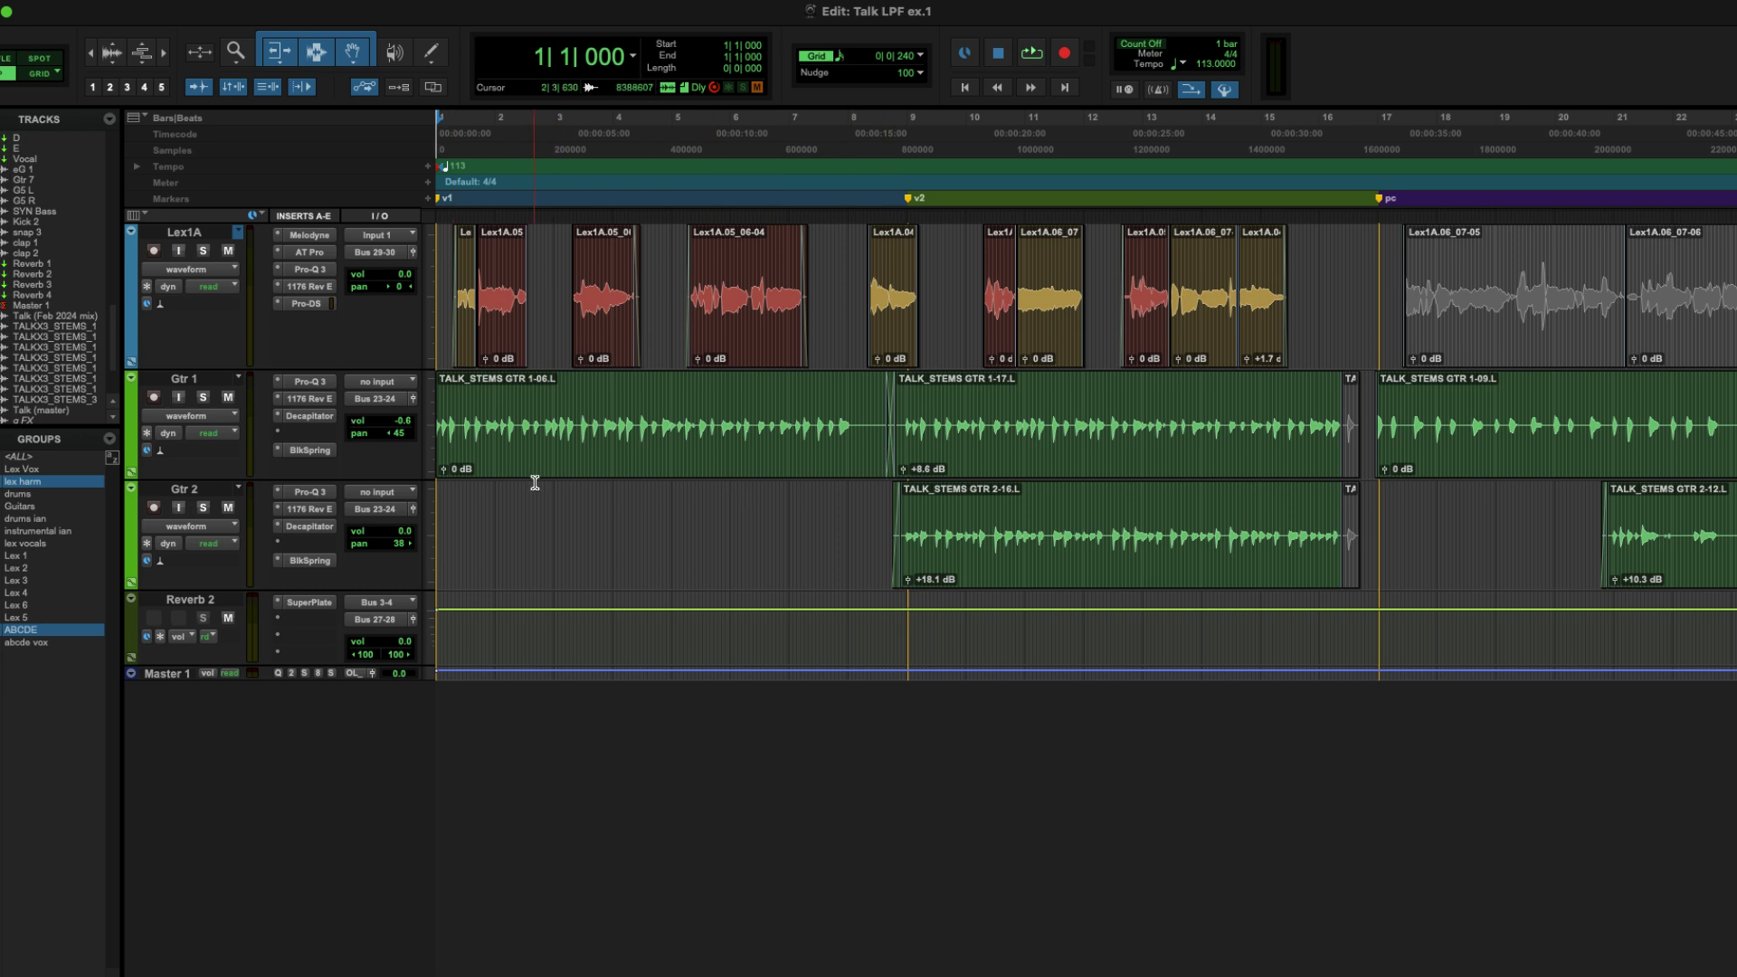
Switch to the Pro Tools session, open the Pro-Q 3 on Gtr 1, and compare the soloed guitar with the EQ bypassed and active.
{"action": "left_click", "coordinate": [308, 383]}
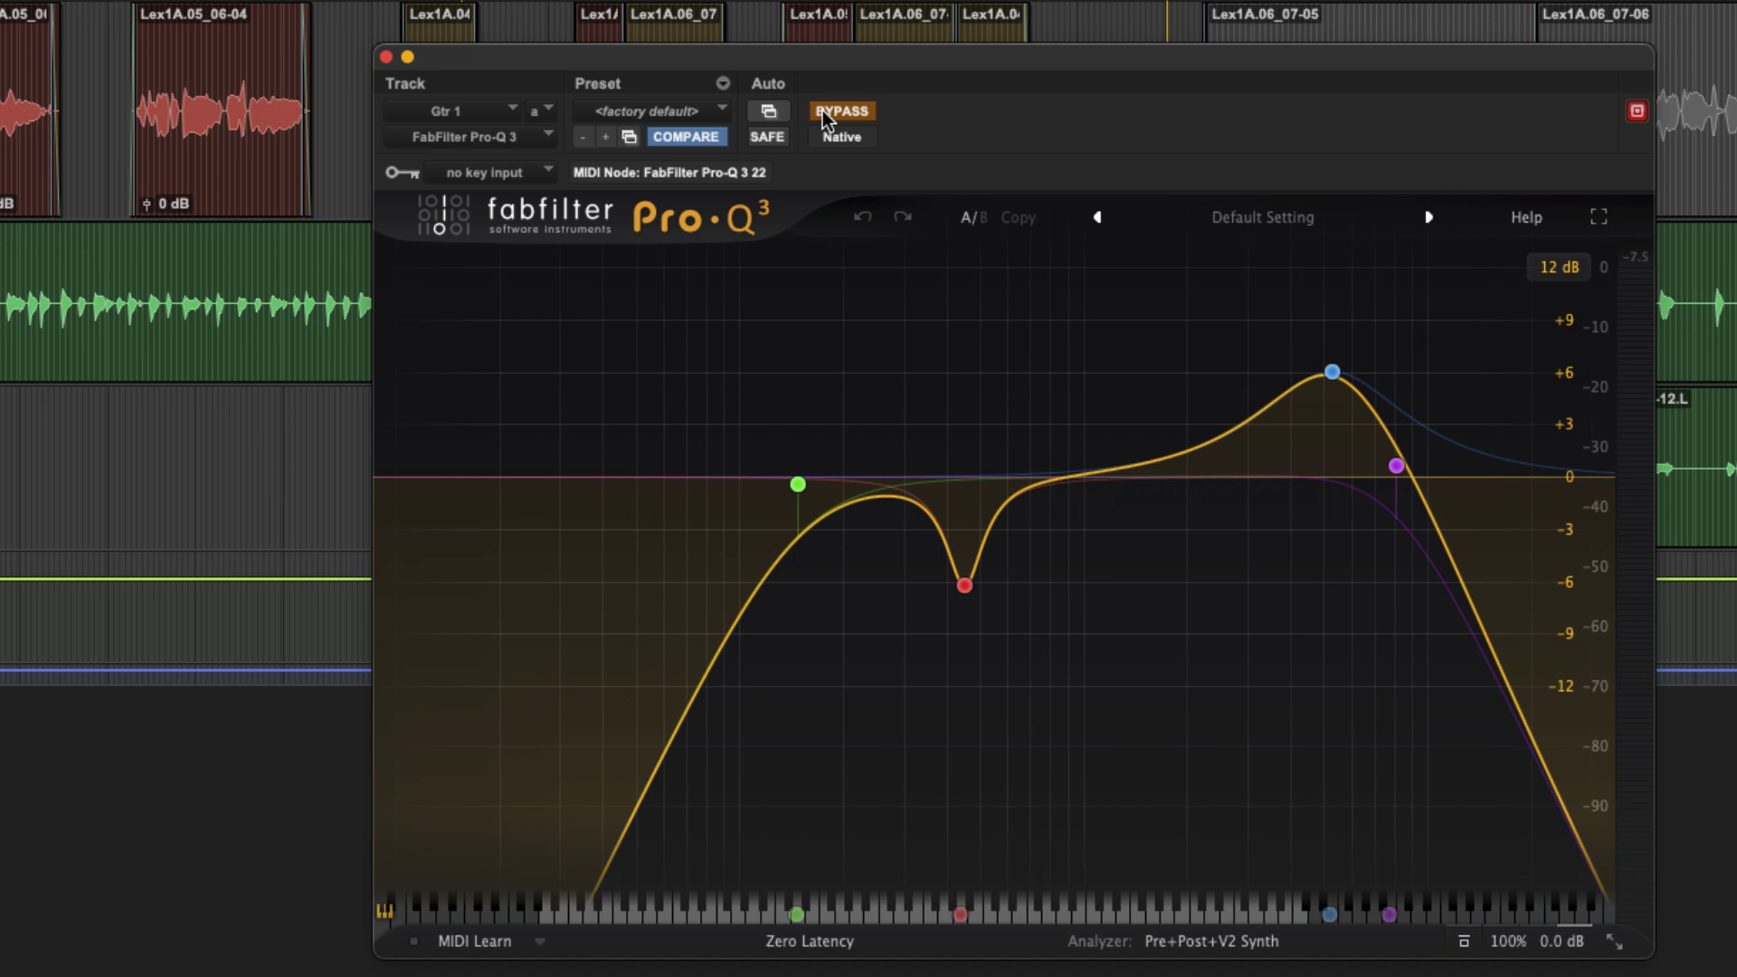
{"action": "key", "text": "space"}
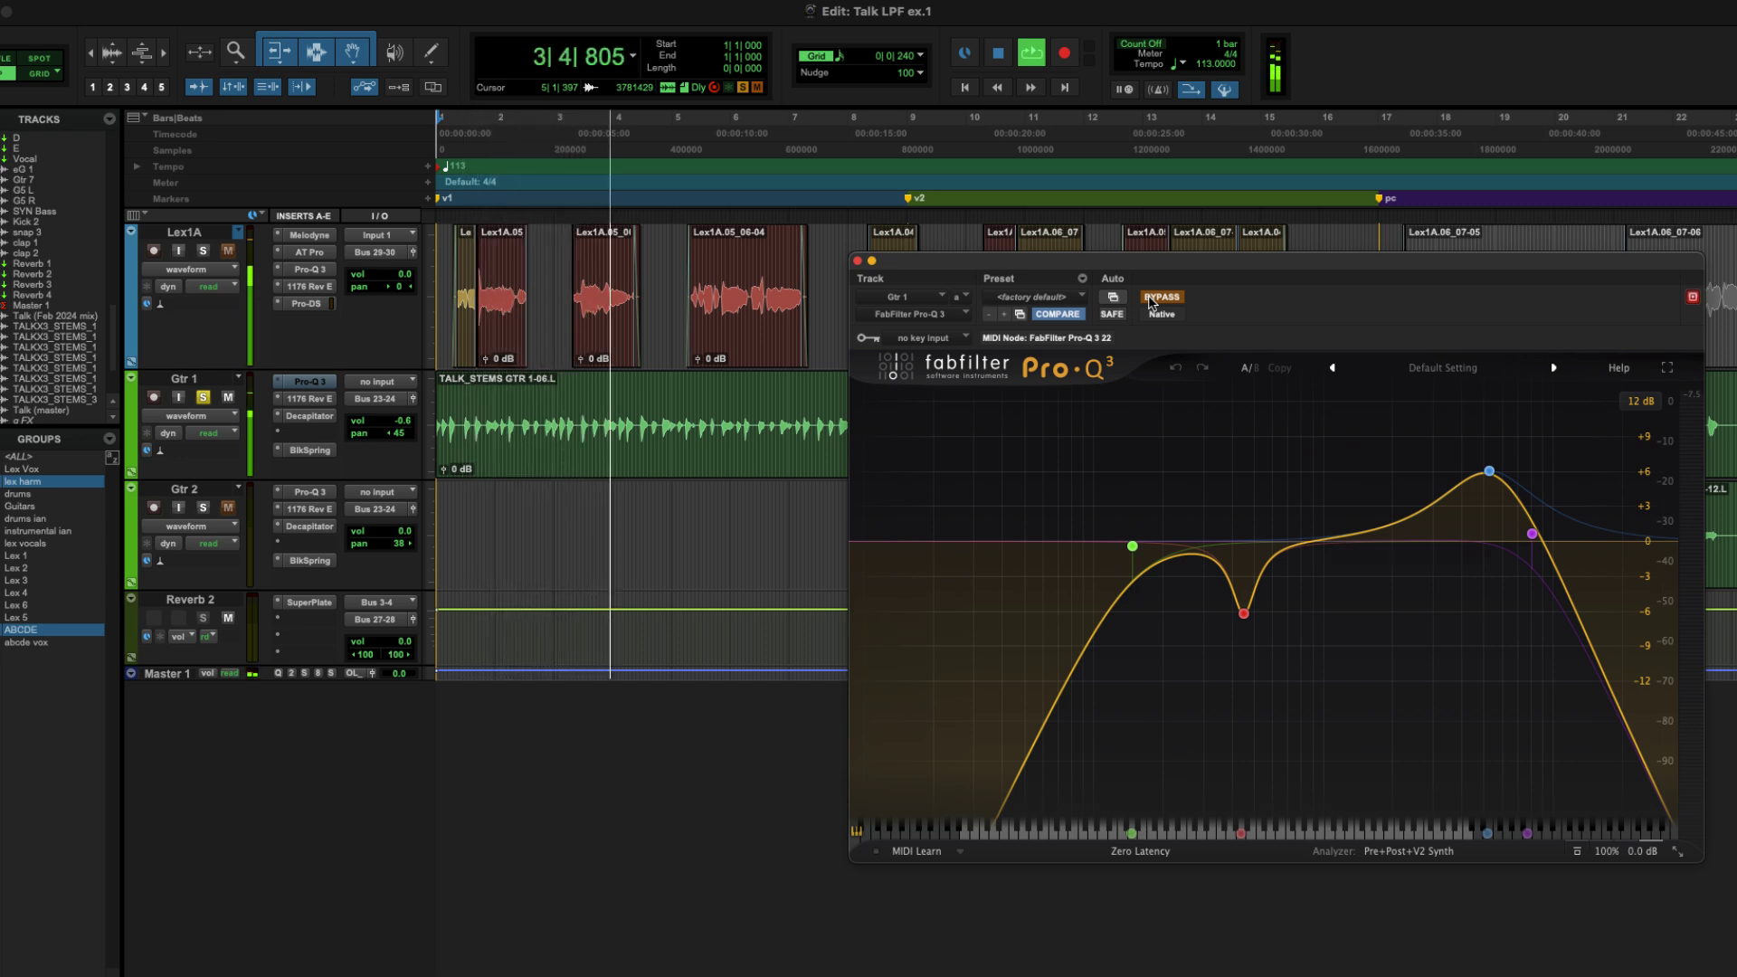
{"action": "left_click", "coordinate": [1162, 298]}
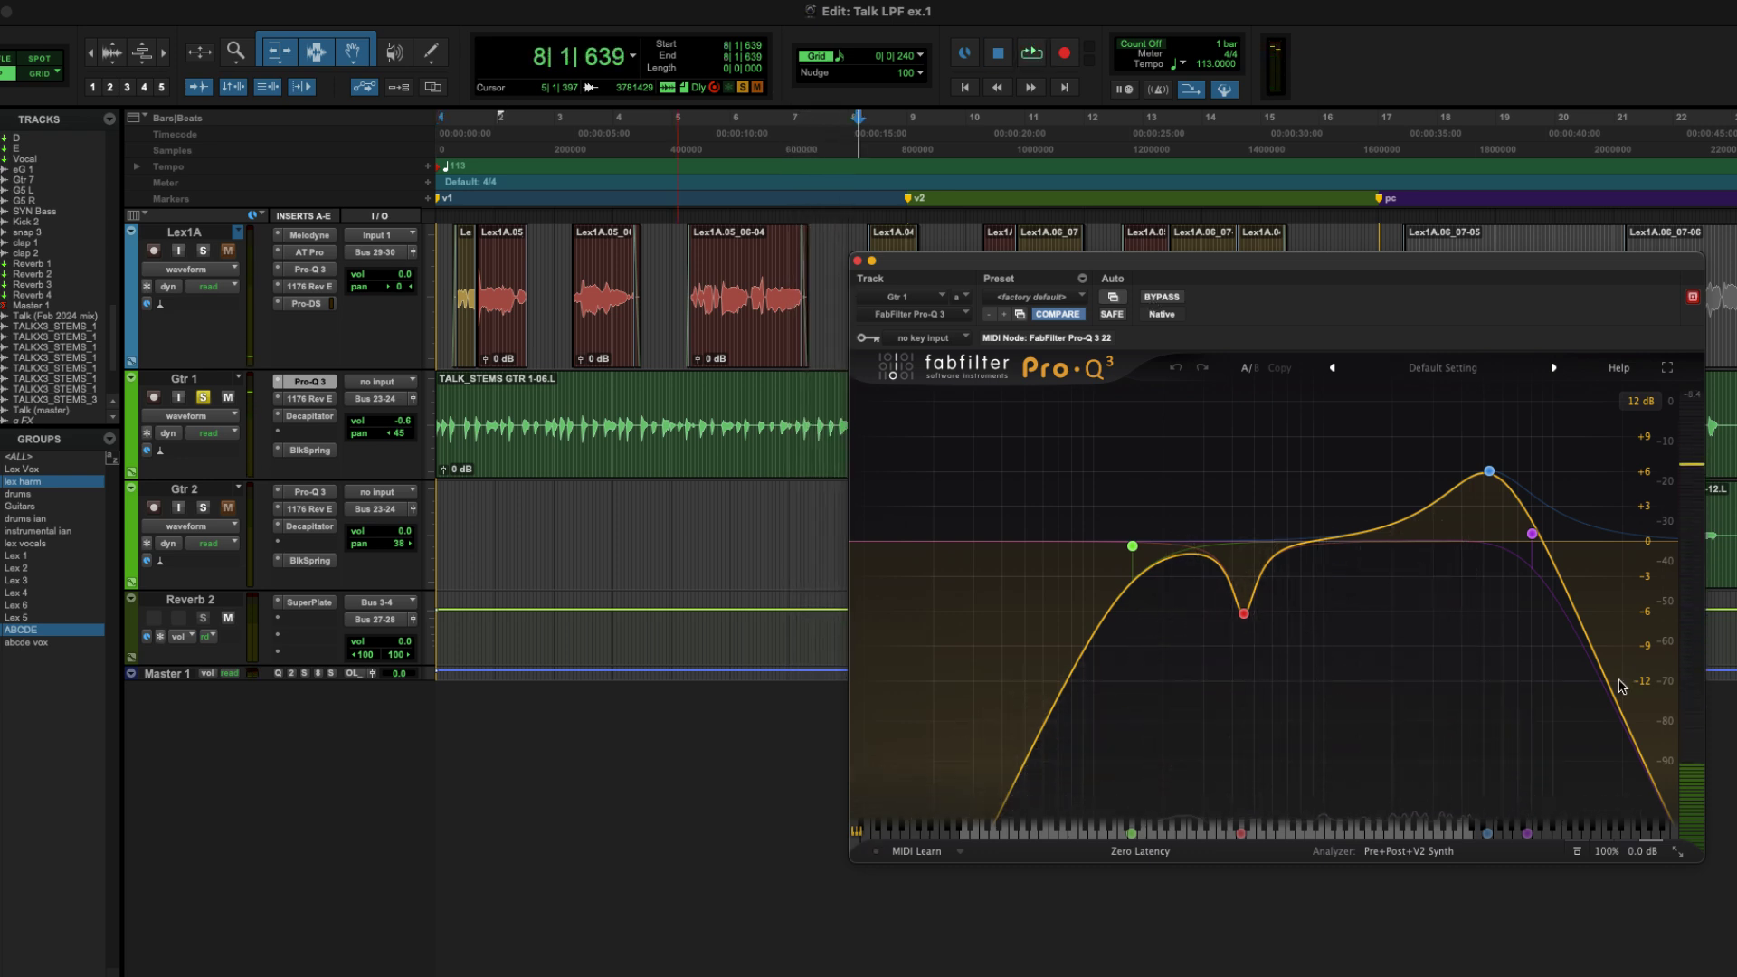
On Gtr 1's Pro-Q 3, move the 12 dB/oct high cut down to form a resonant peak, remove the high bell boost, and stop playback.
{"action": "left_click_drag", "start_coordinate": [1531, 534], "coordinate": [1482, 458]}
{"action": "left_click", "coordinate": [1489, 468], "text": "alt"}
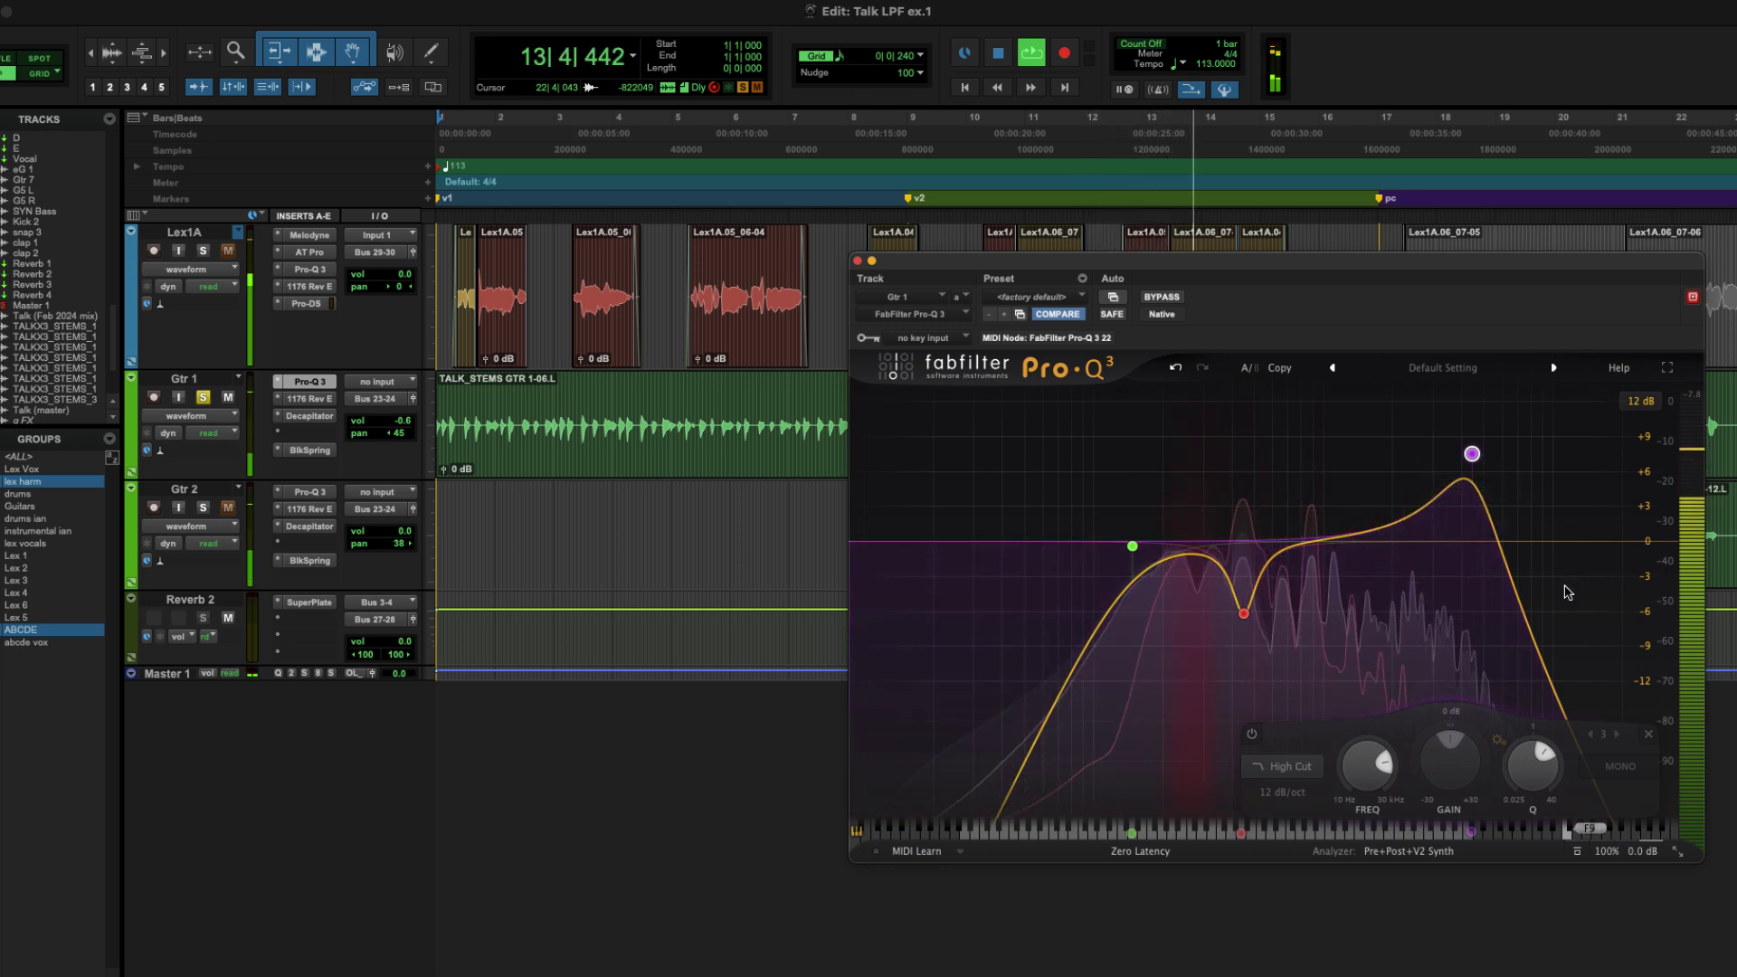
{"action": "key", "text": "space"}
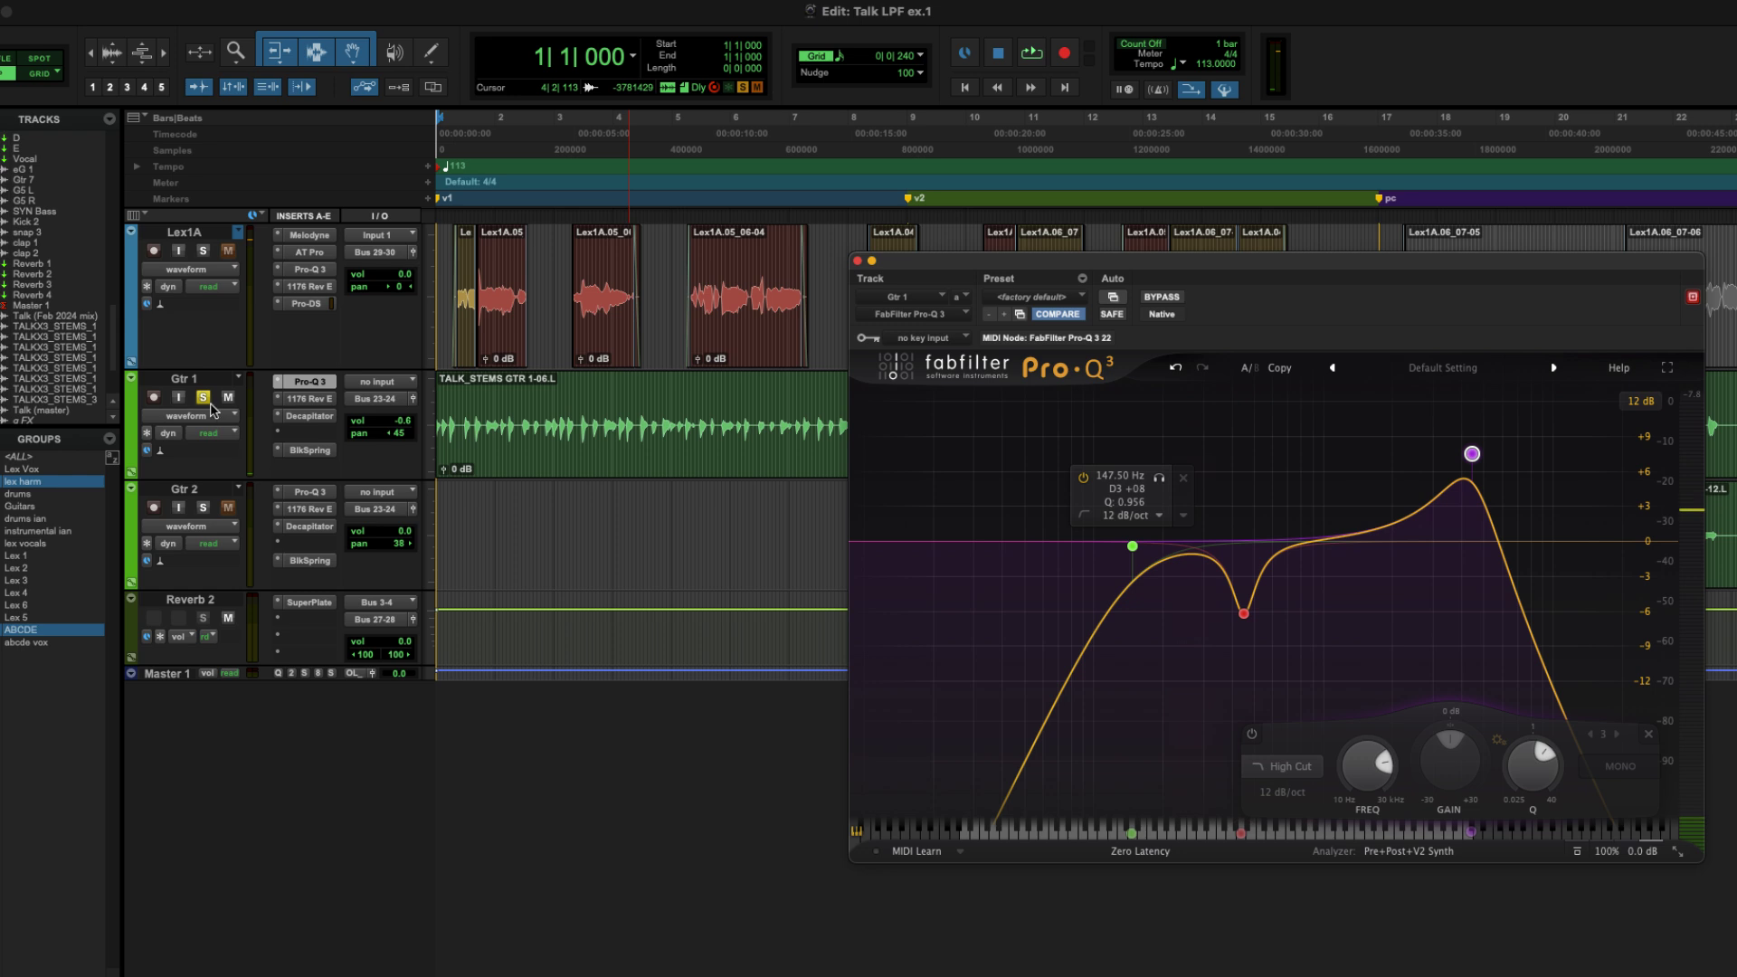
Unsolo Gtr 1 and play the mix, comparing the Pro-Q 3 EQs on Gtr 1 and Gtr 2 bypassed and active, and stop playback.
{"action": "left_click", "coordinate": [219, 438]}
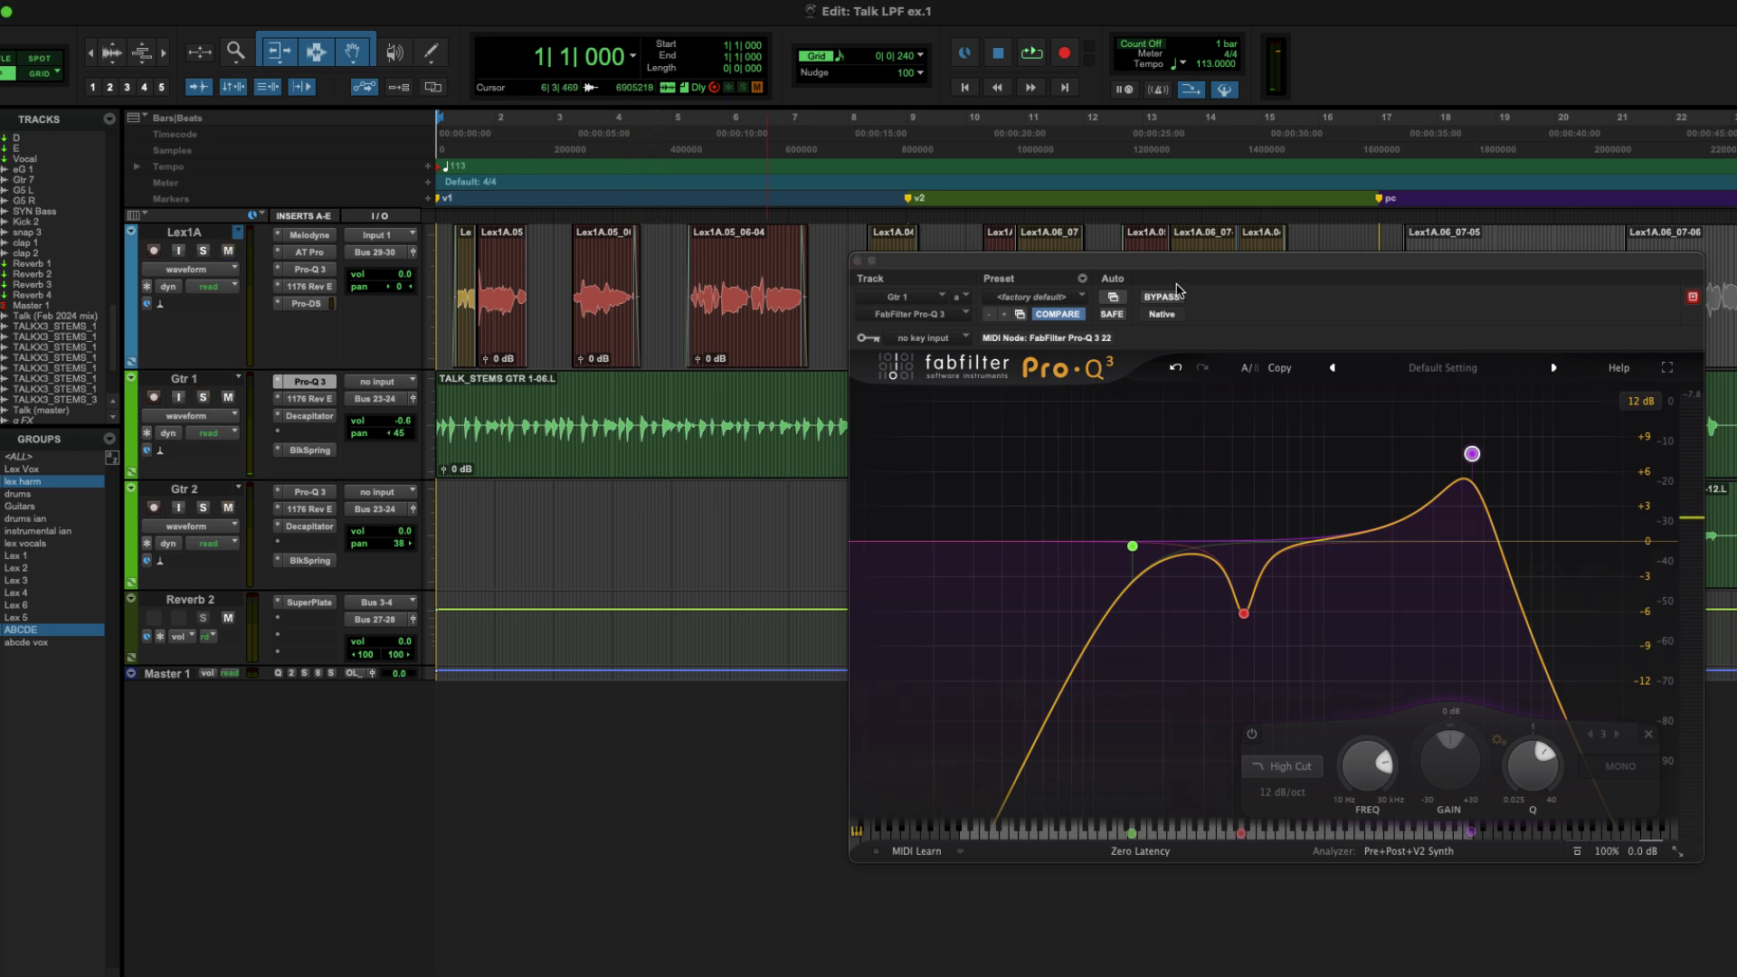
{"action": "left_click", "coordinate": [1174, 298]}
{"action": "key", "text": "space"}
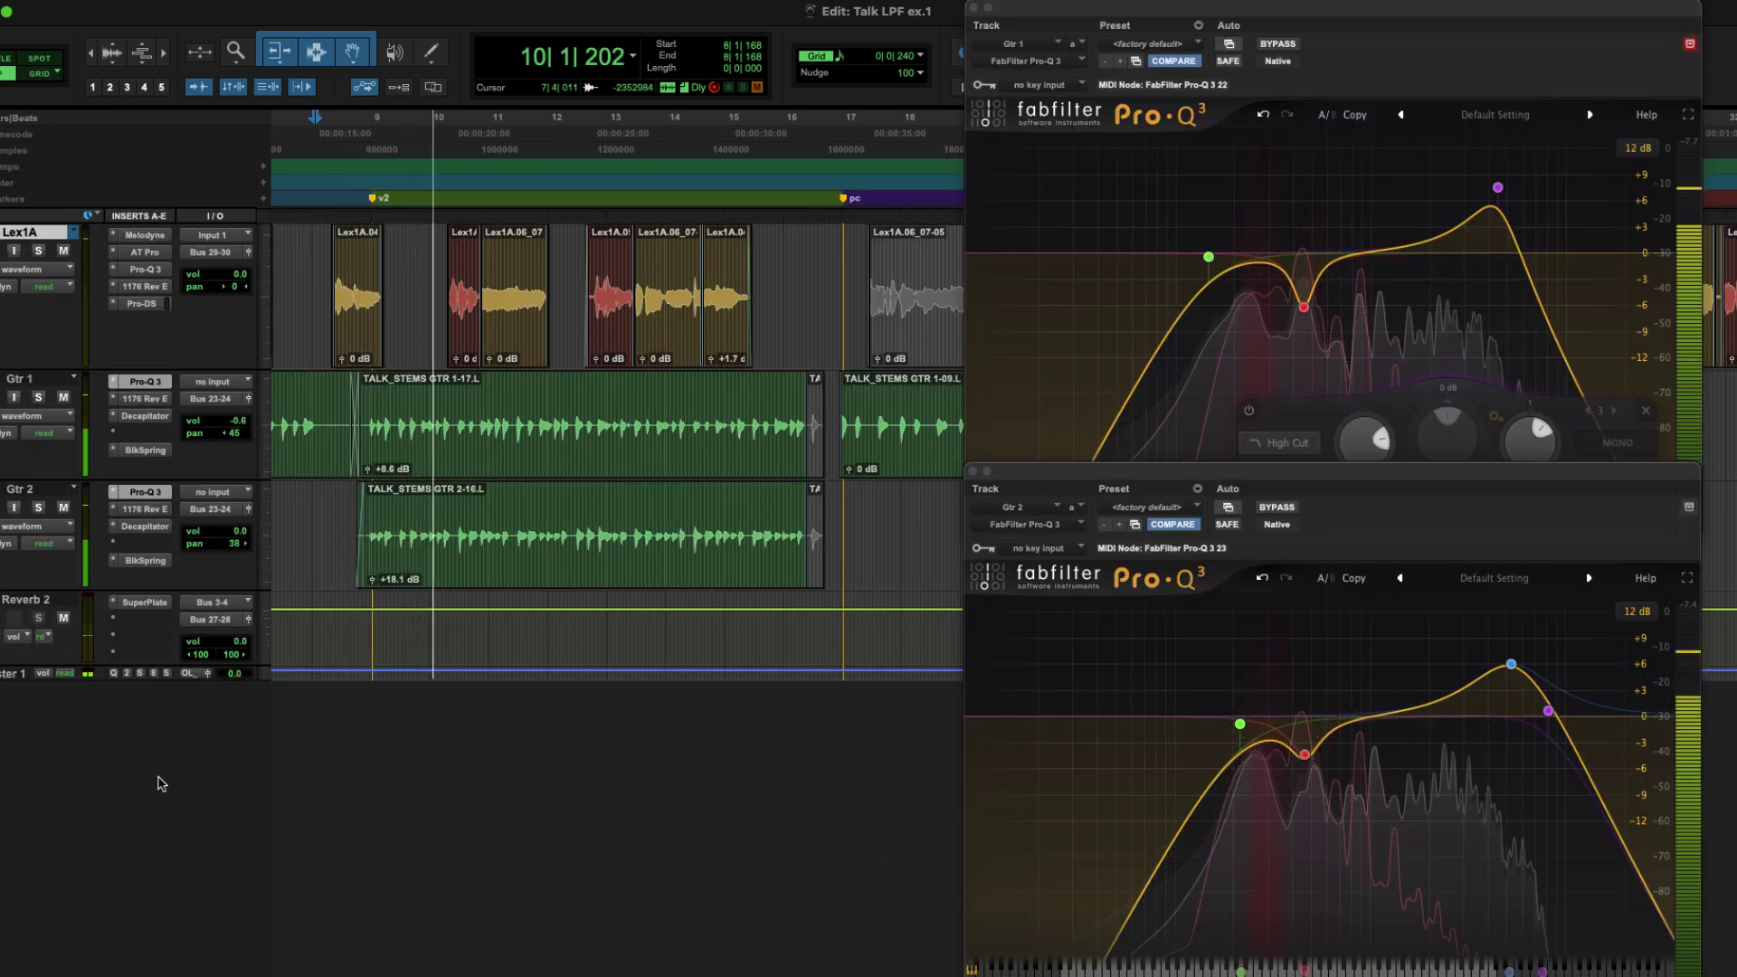
{"action": "mouse_move", "coordinate": [1511, 665]}
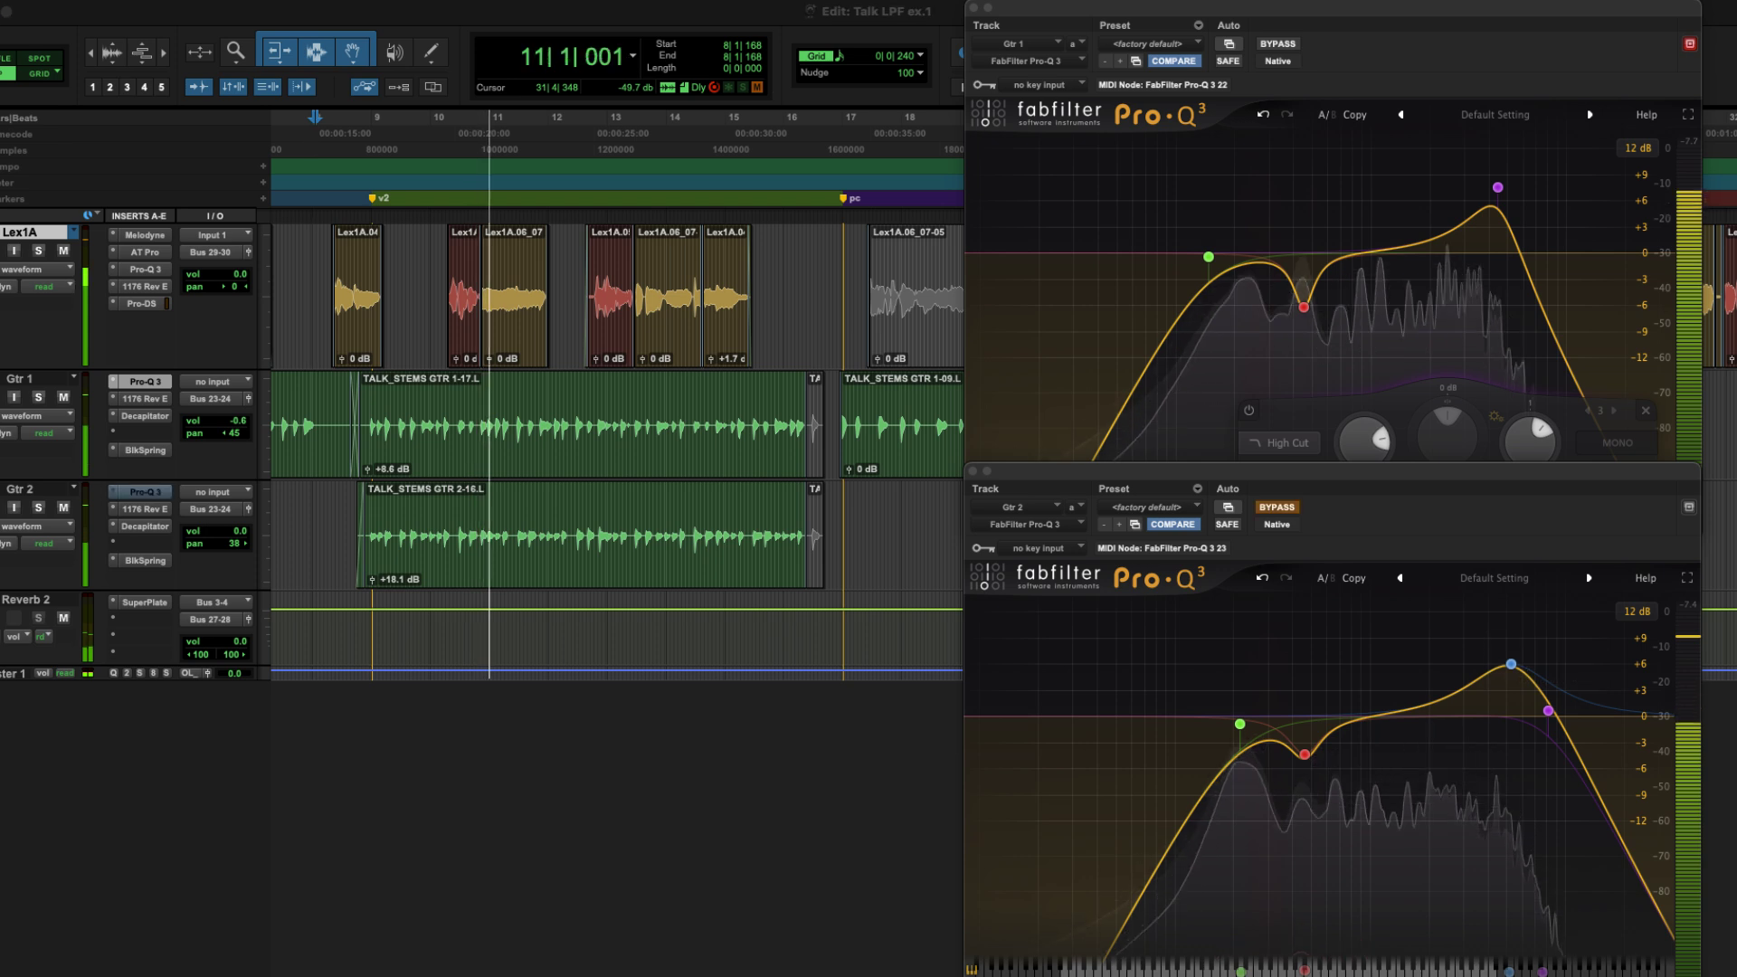
{"action": "key", "text": "super+alt+1"}
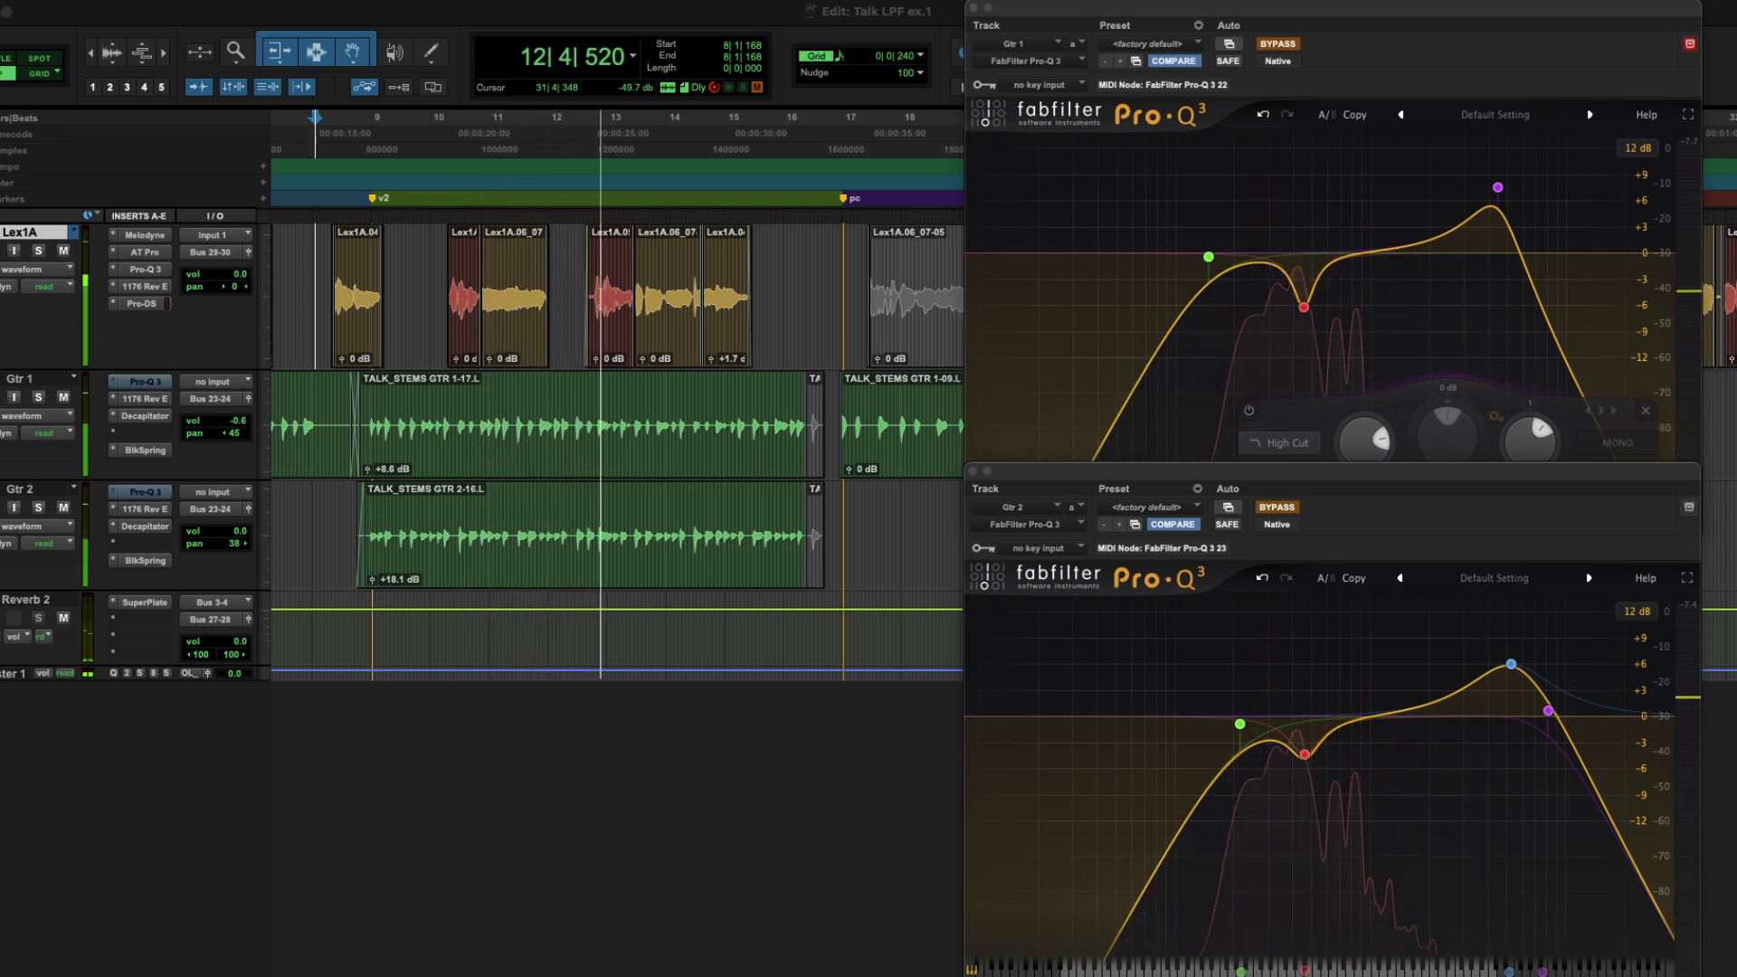
{"action": "key", "text": "super+alt+1"}
{"action": "key", "text": "super+alt+1"}
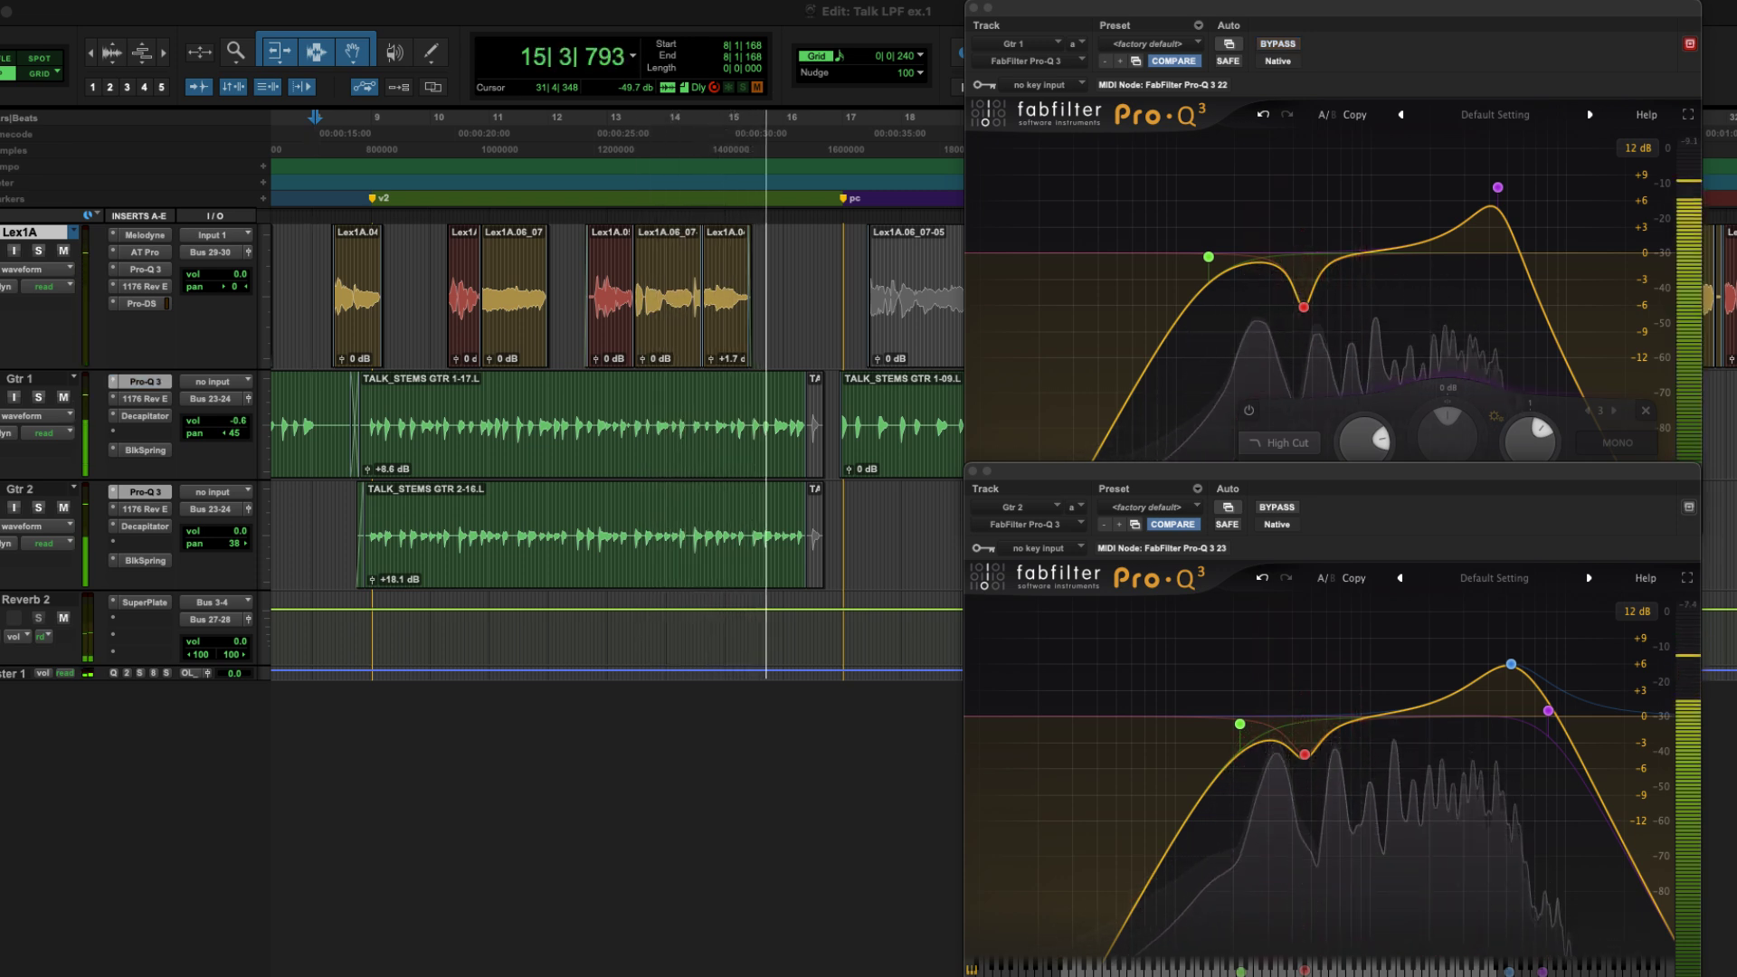
{"action": "key", "text": "space"}
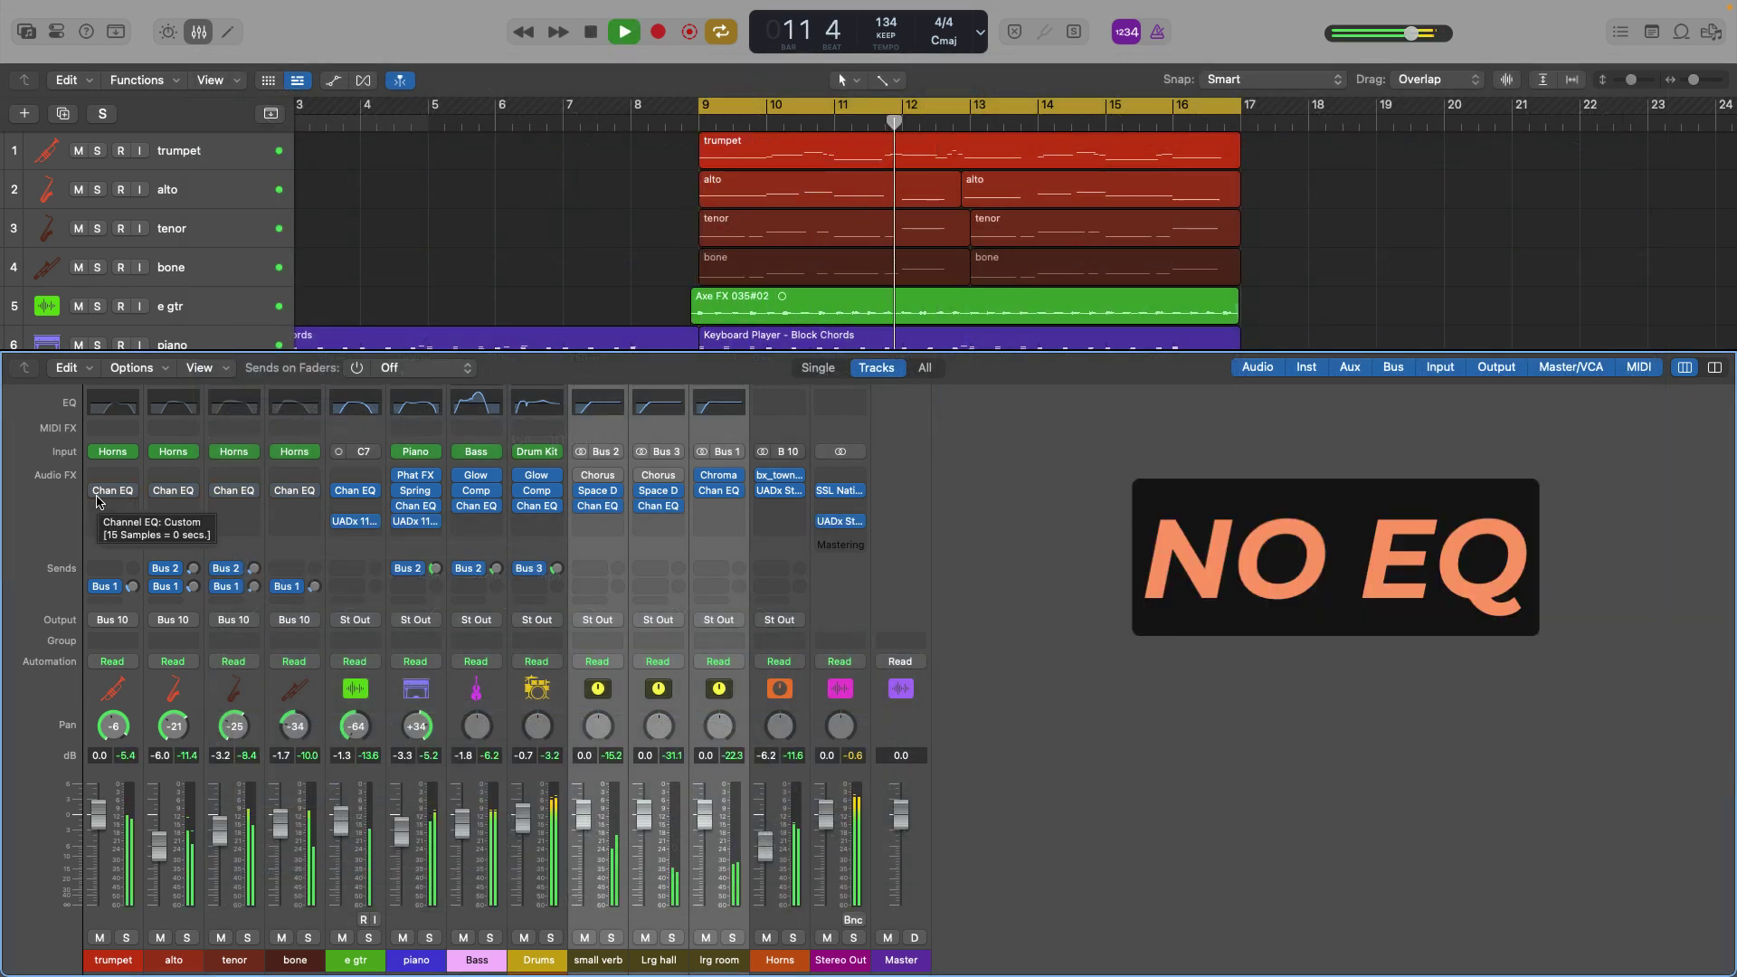
Switch to the Logic Pro horns project and compare the mix with the Channel EQs bypassed and active.
{"action": "mouse_move", "coordinate": [96, 492]}
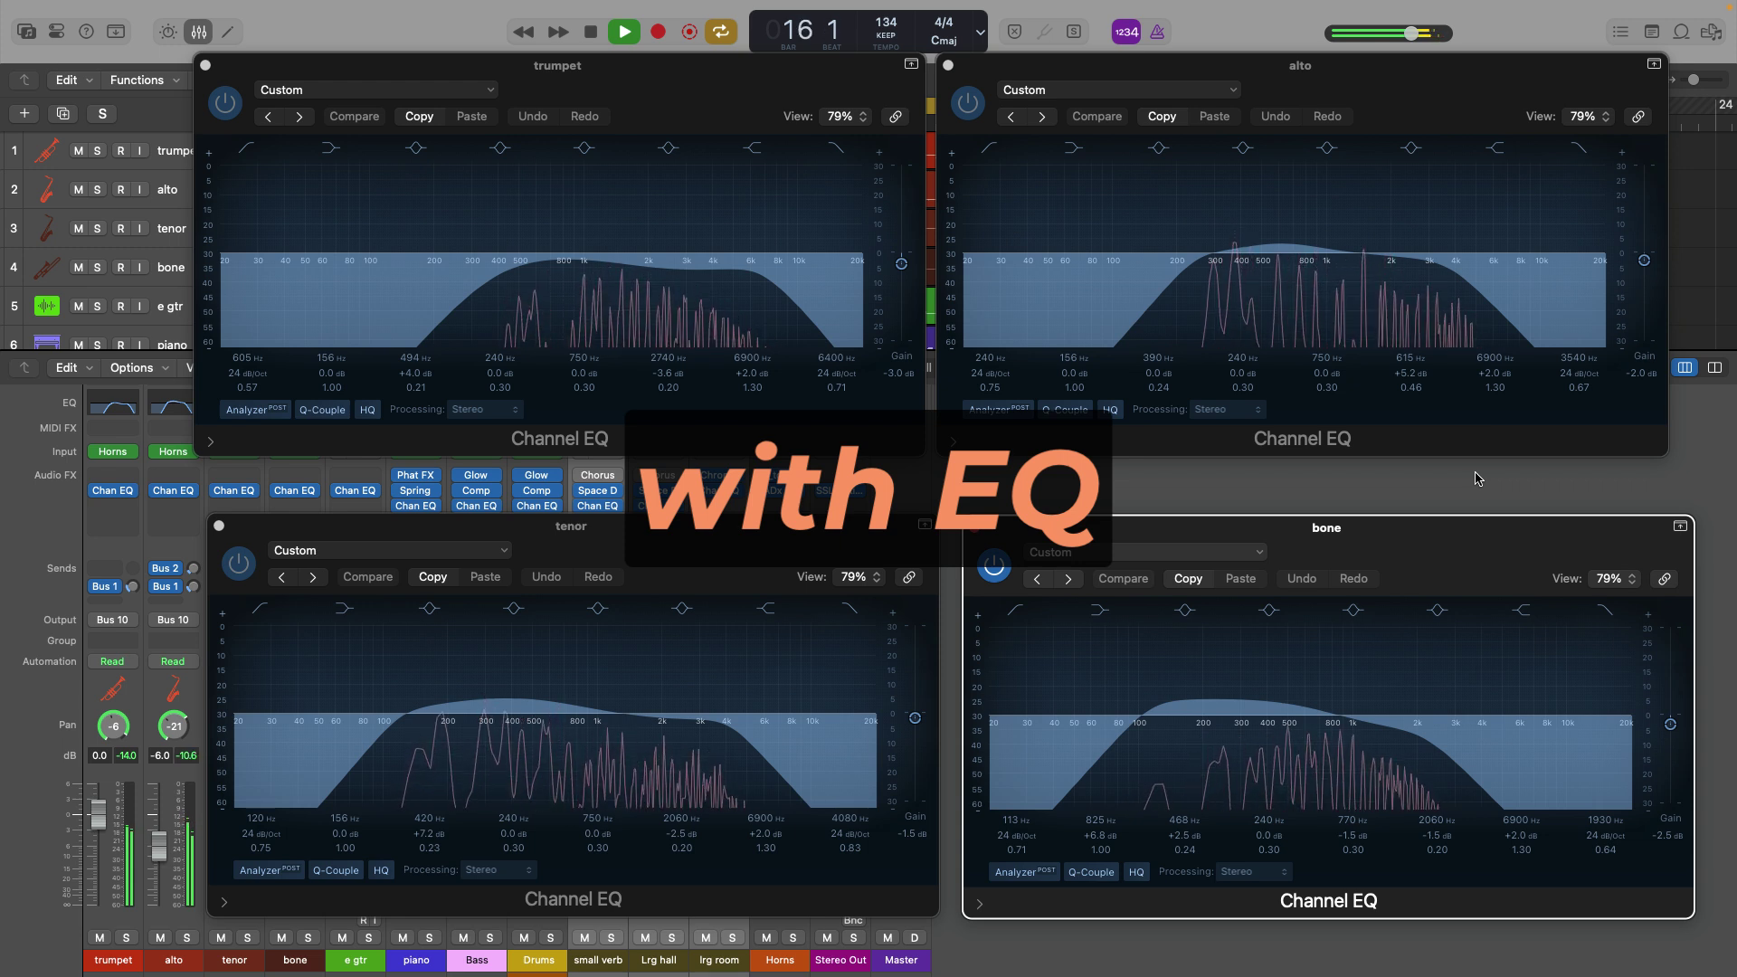
{"action": "key", "text": "space"}
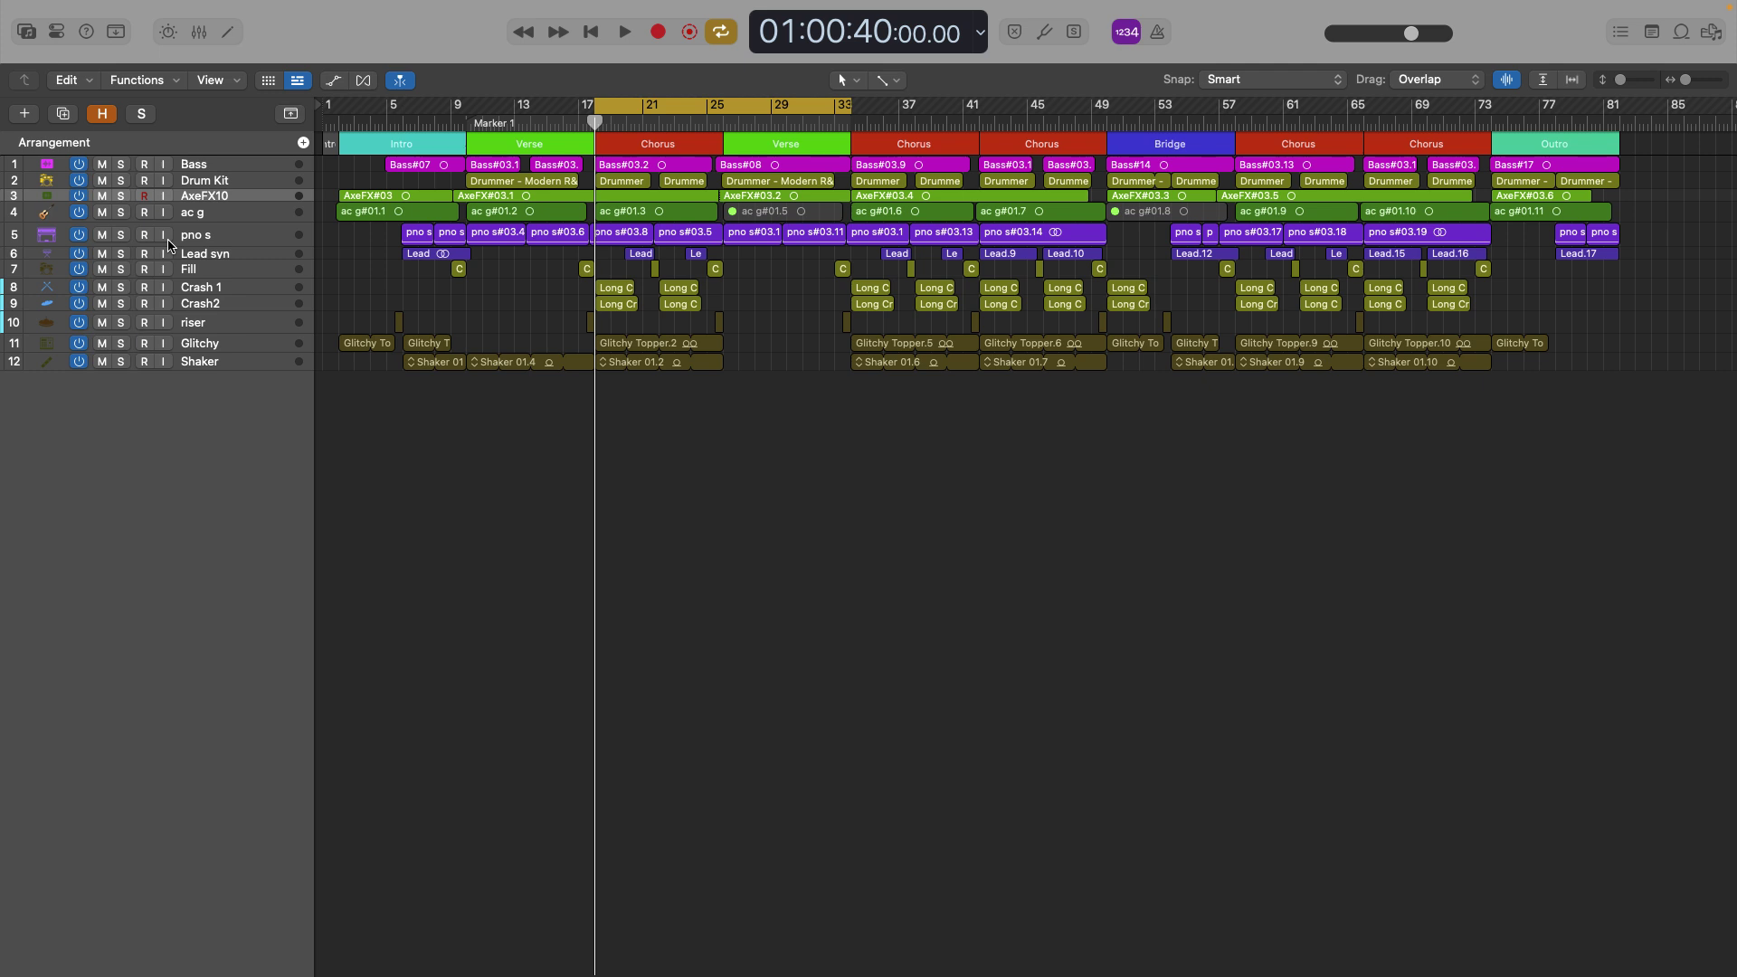
In the Logic Pro song project, enlarge the AxeFX10 track, show the mixer, open the track's Channel EQ, and enable its high-cut filter.
{"action": "left_click_drag", "start_coordinate": [175, 202], "coordinate": [170, 270]}
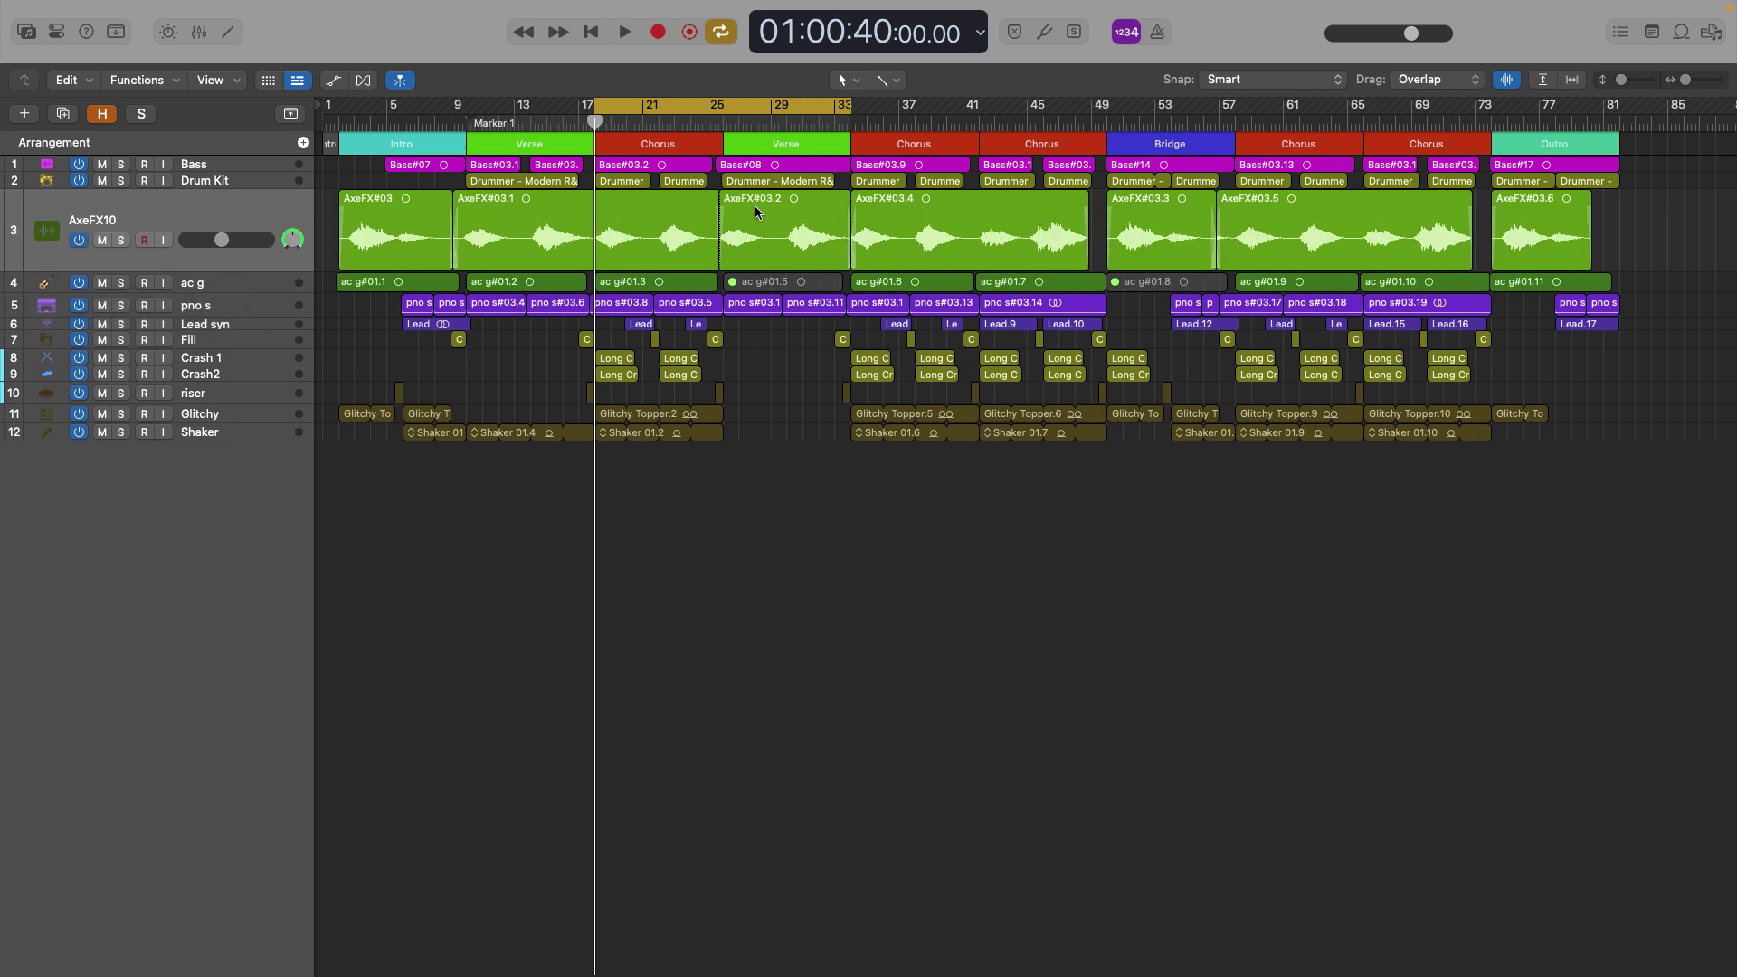
{"action": "key", "text": "x"}
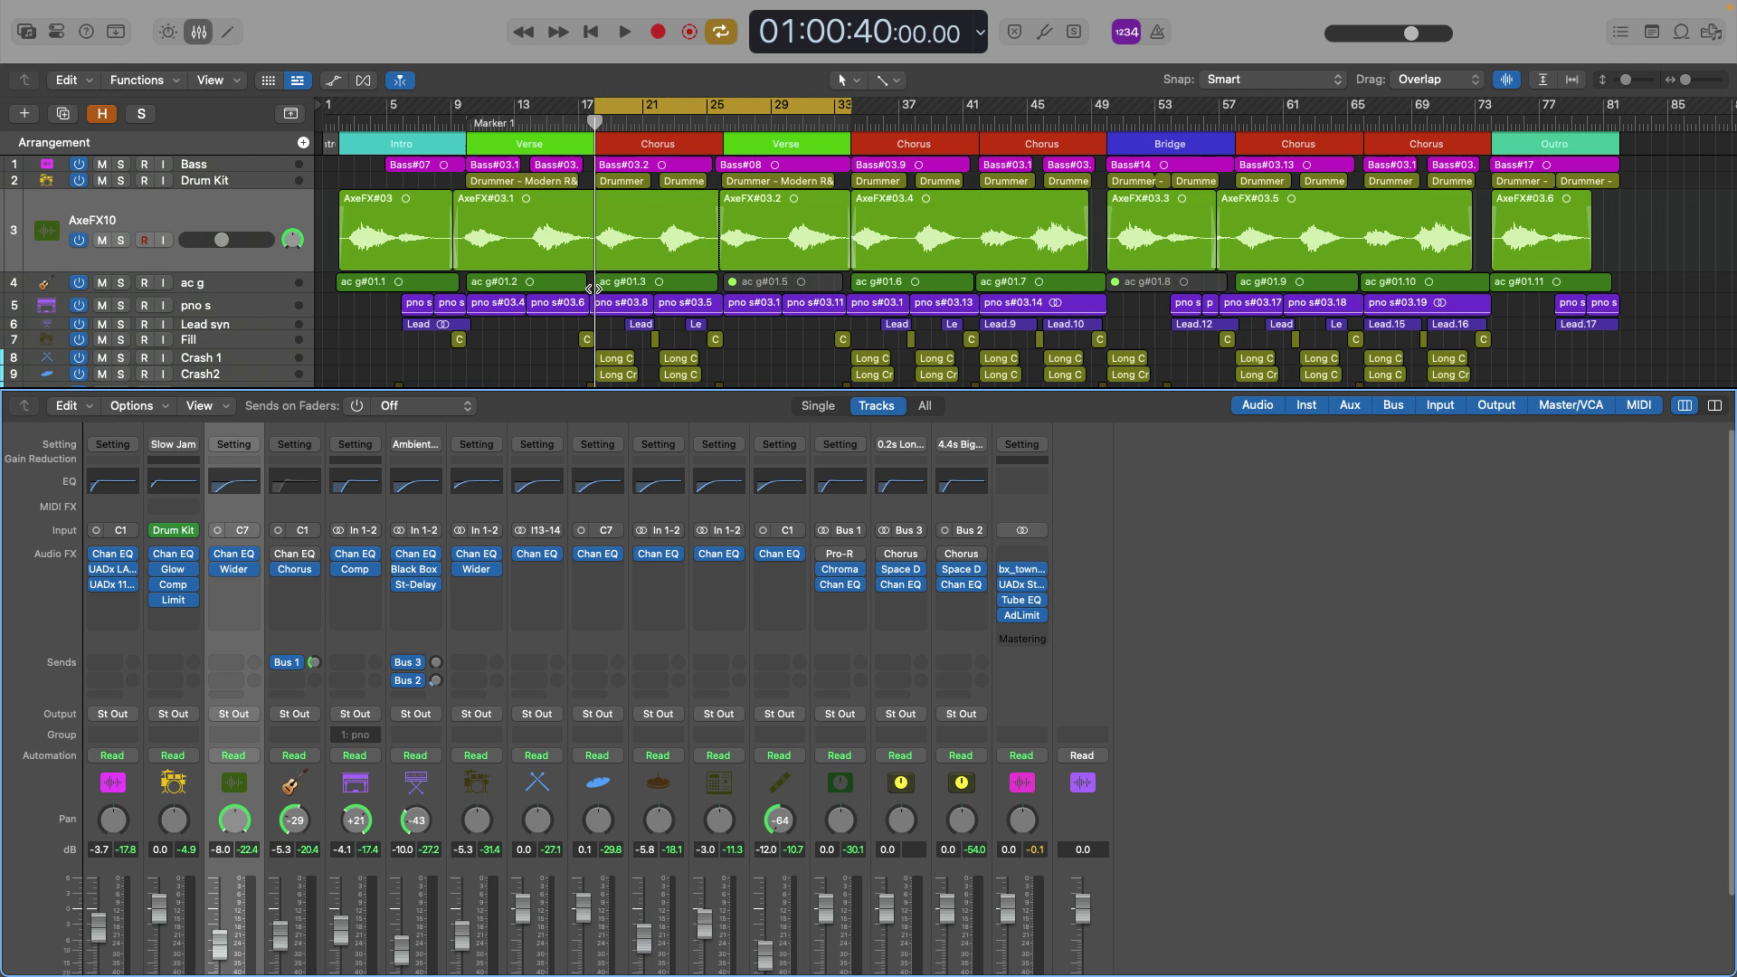
{"action": "scroll", "coordinate": [422, 567], "scroll_direction": "down", "scroll_amount": 2}
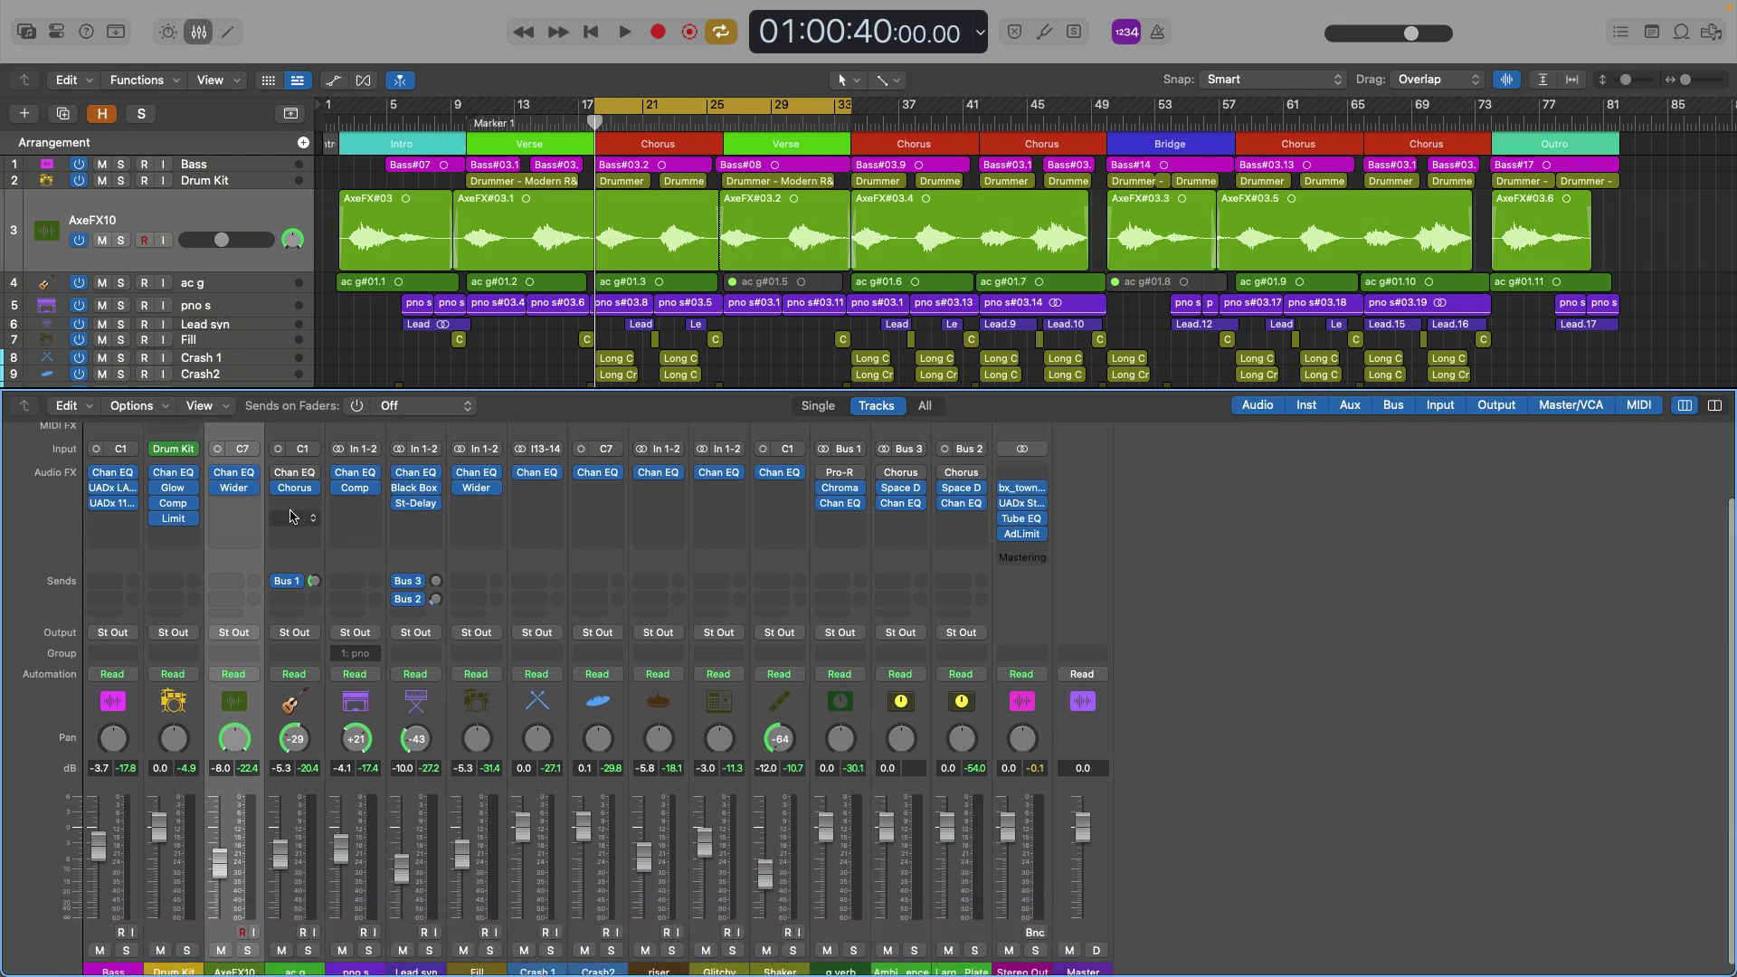
{"action": "left_click", "coordinate": [236, 480]}
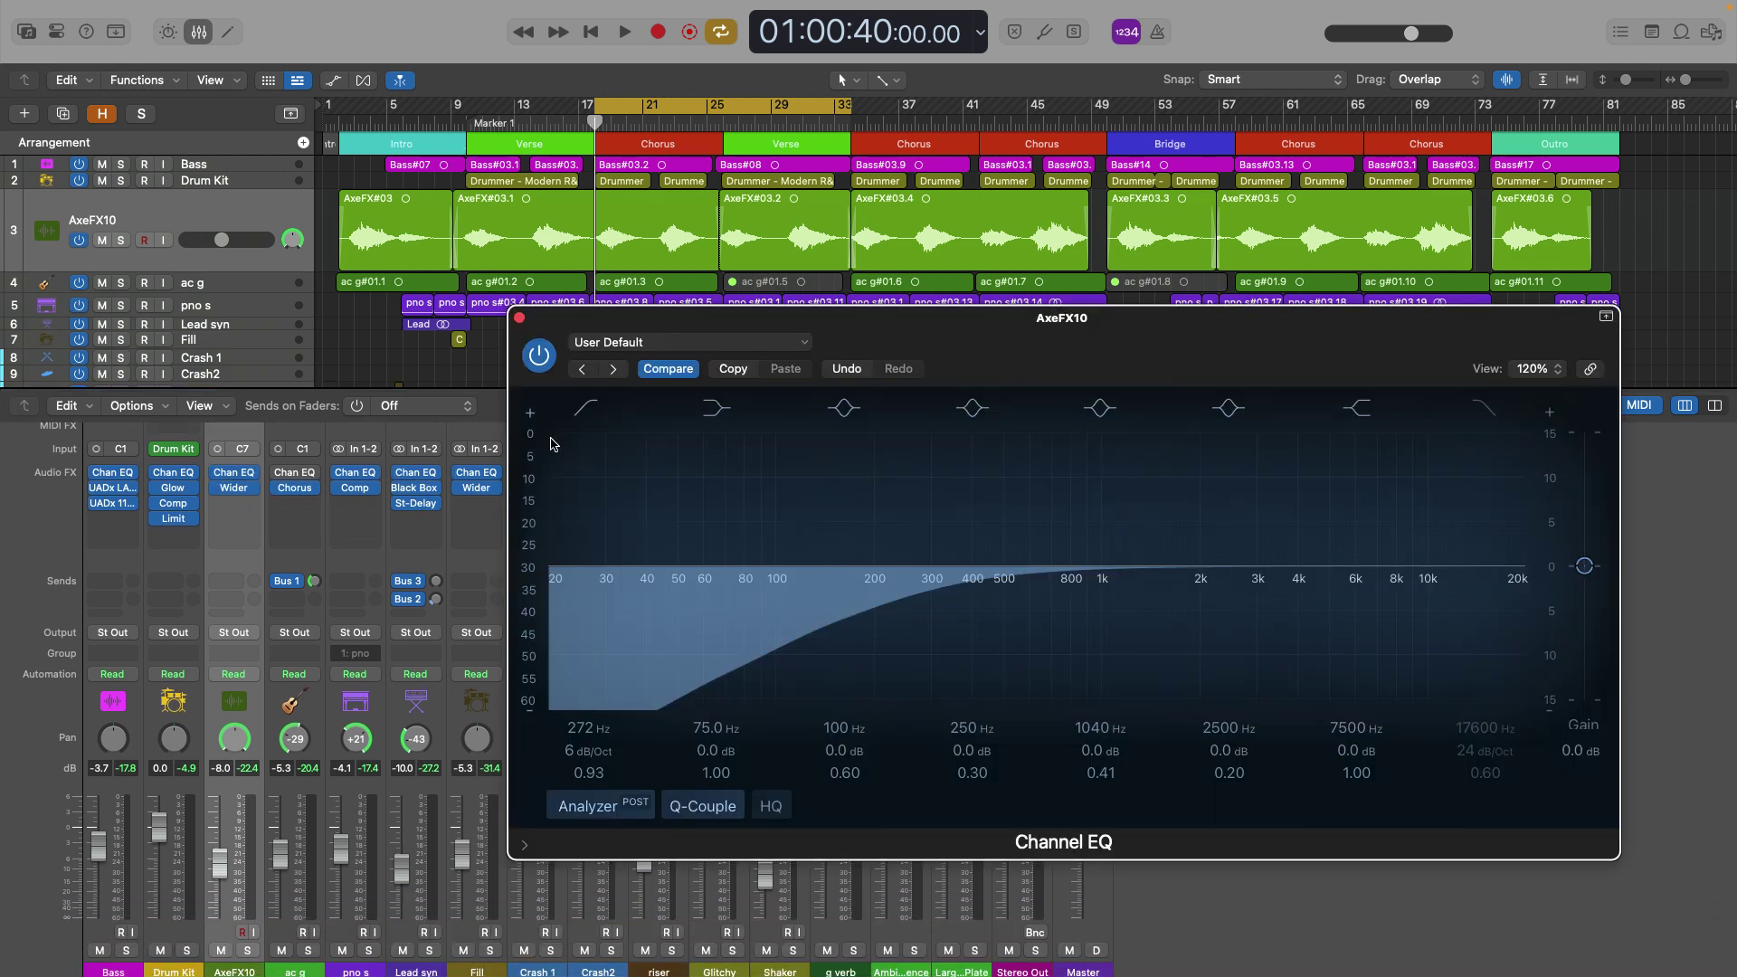
{"action": "left_click_drag", "start_coordinate": [971, 328], "coordinate": [970, 318]}
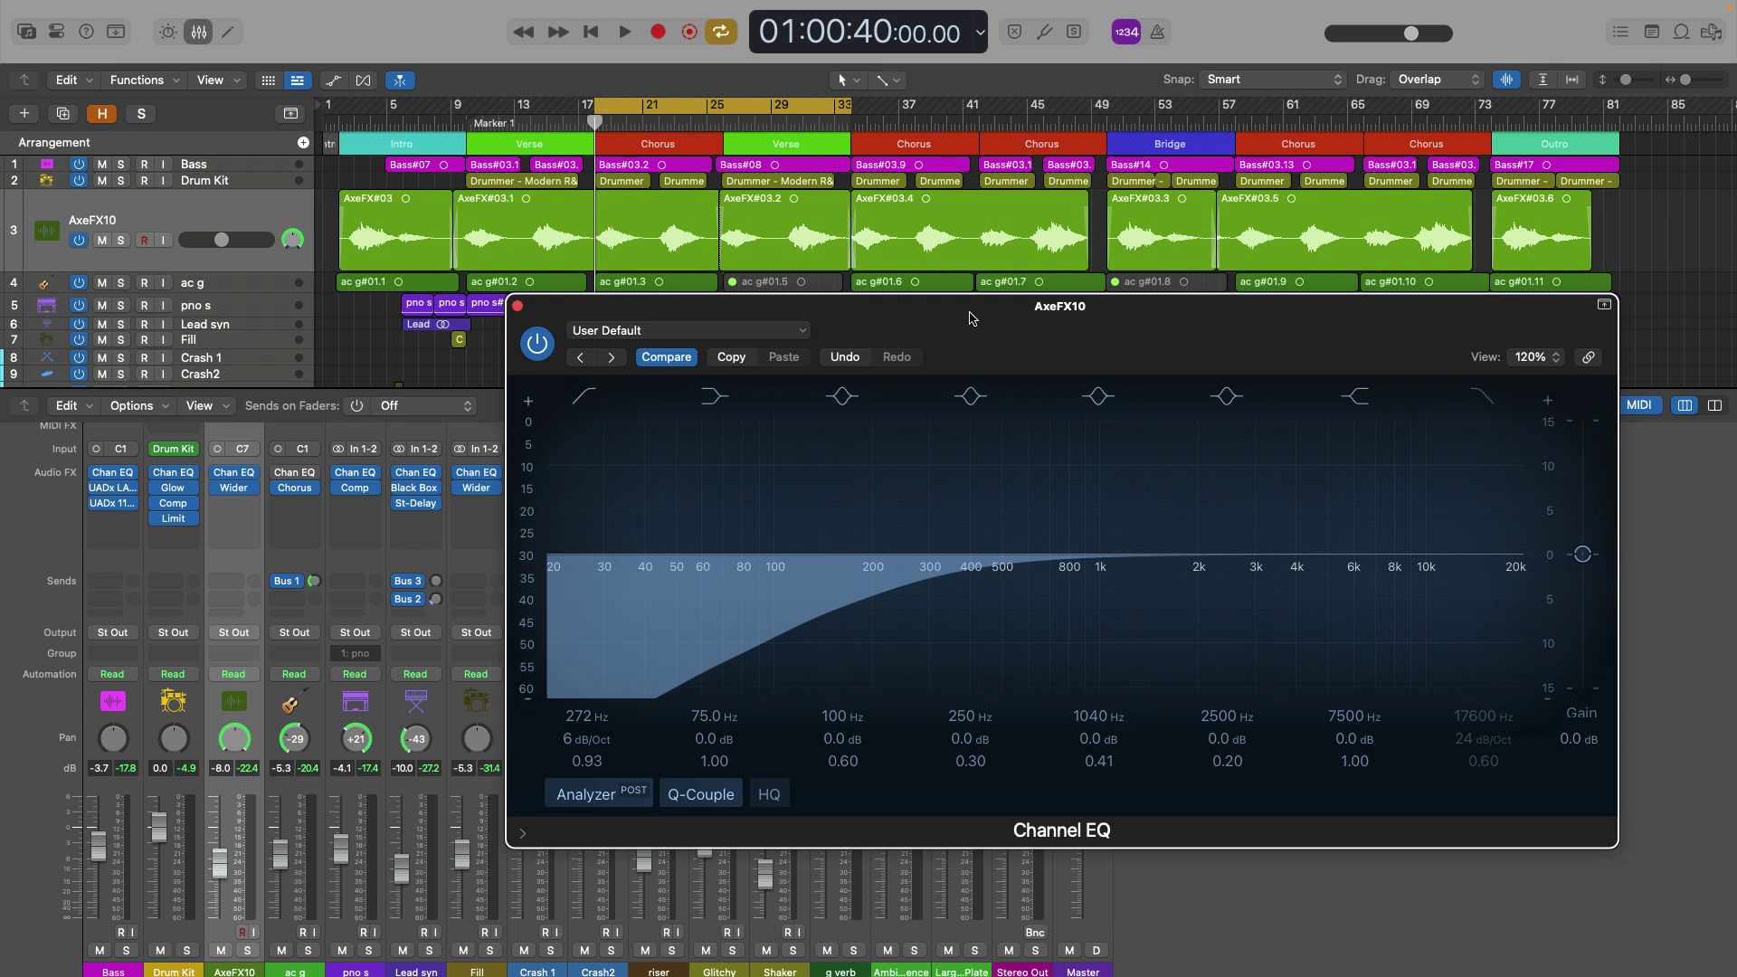
{"action": "left_click", "coordinate": [1481, 396]}
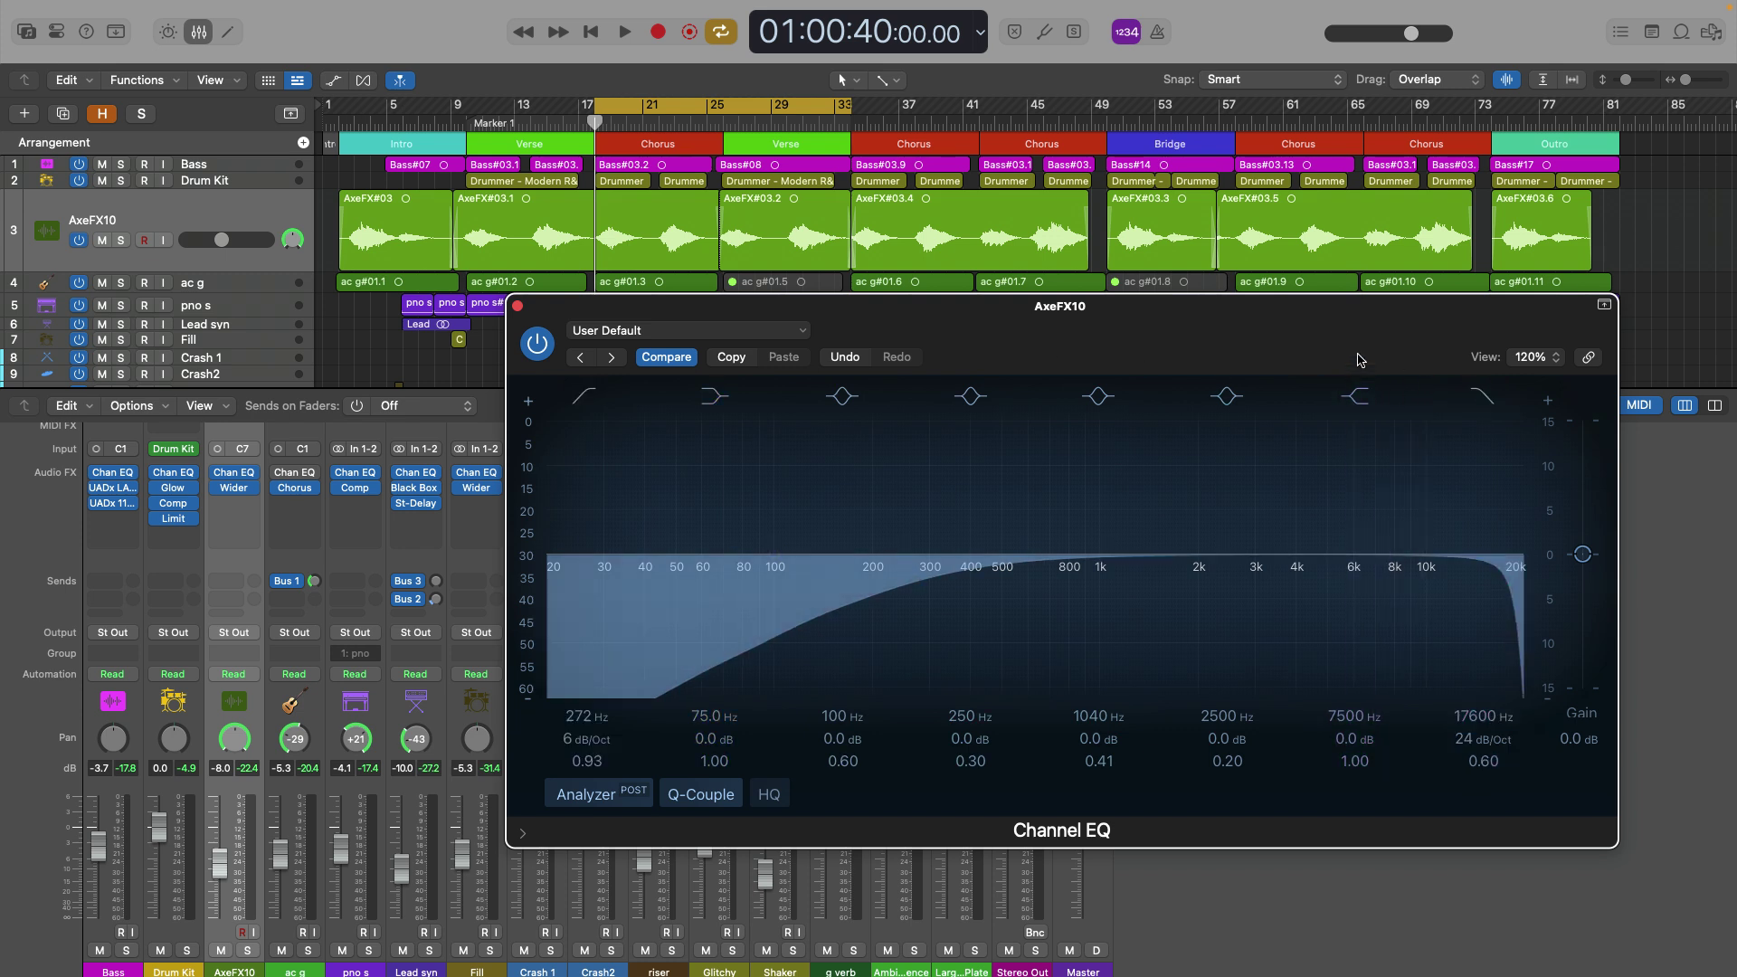
During playback, lower the AxeFX10 high-cut cutoff to about 2400 Hz, then solo the track and lower the cutoff to about 1630 Hz.
{"action": "key", "text": "space"}
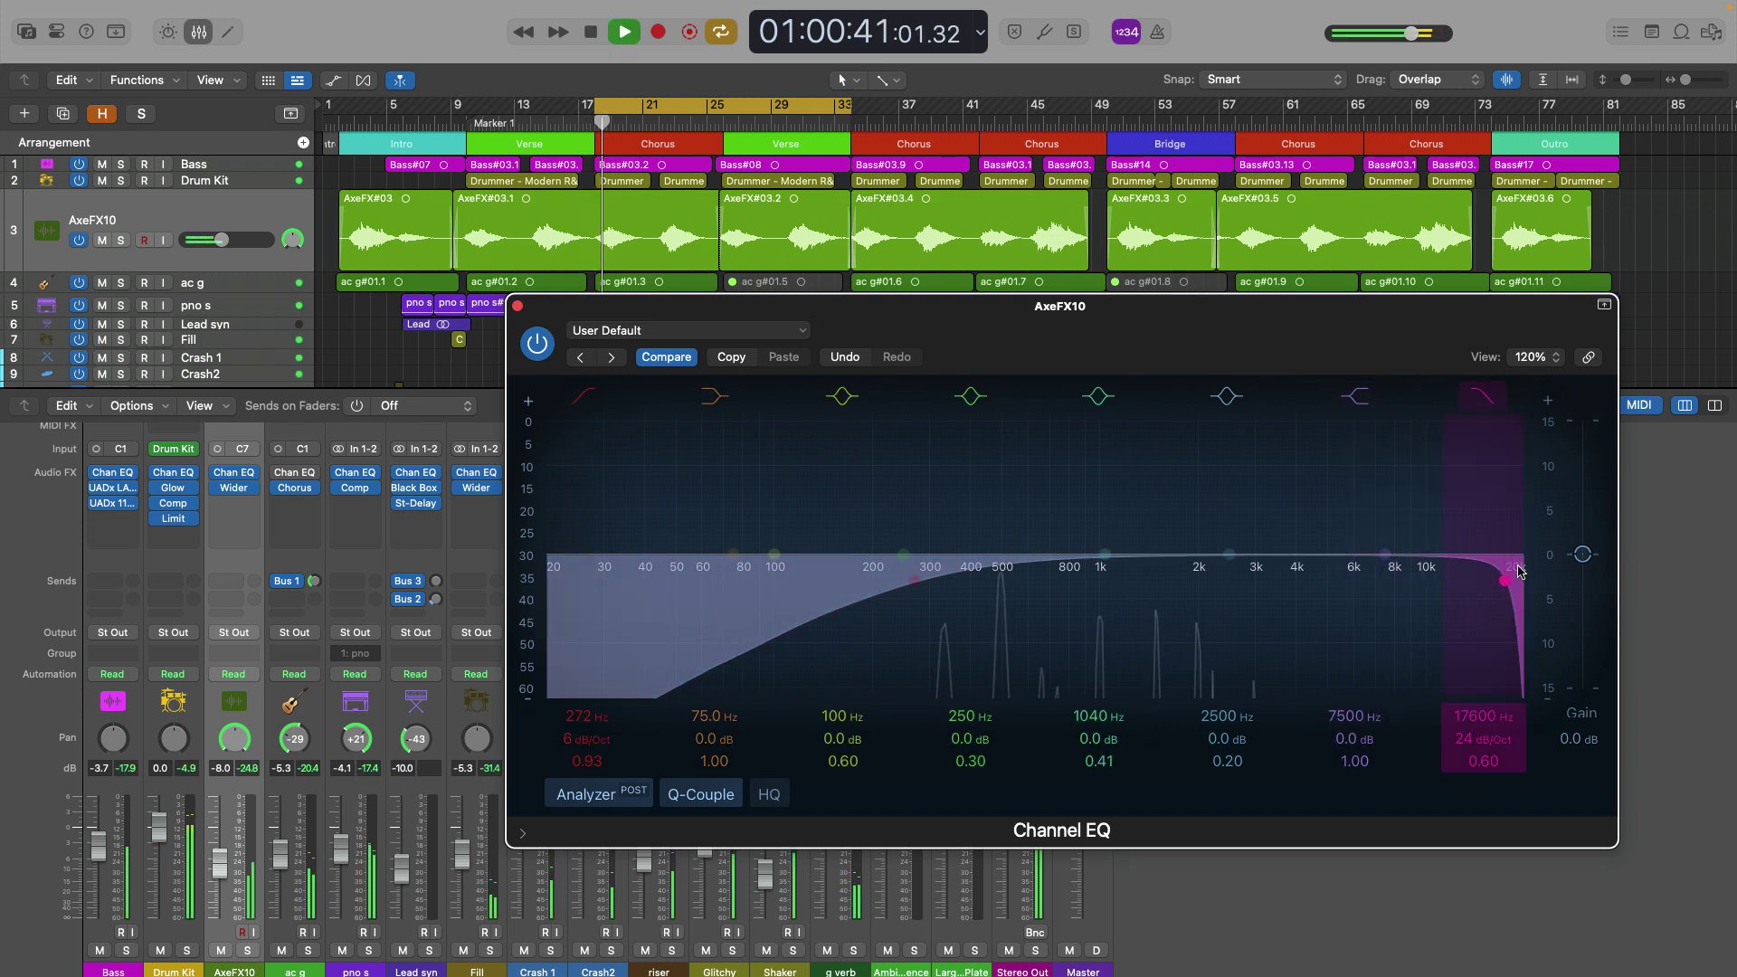
{"action": "left_click_drag", "start_coordinate": [1506, 580], "coordinate": [1228, 592]}
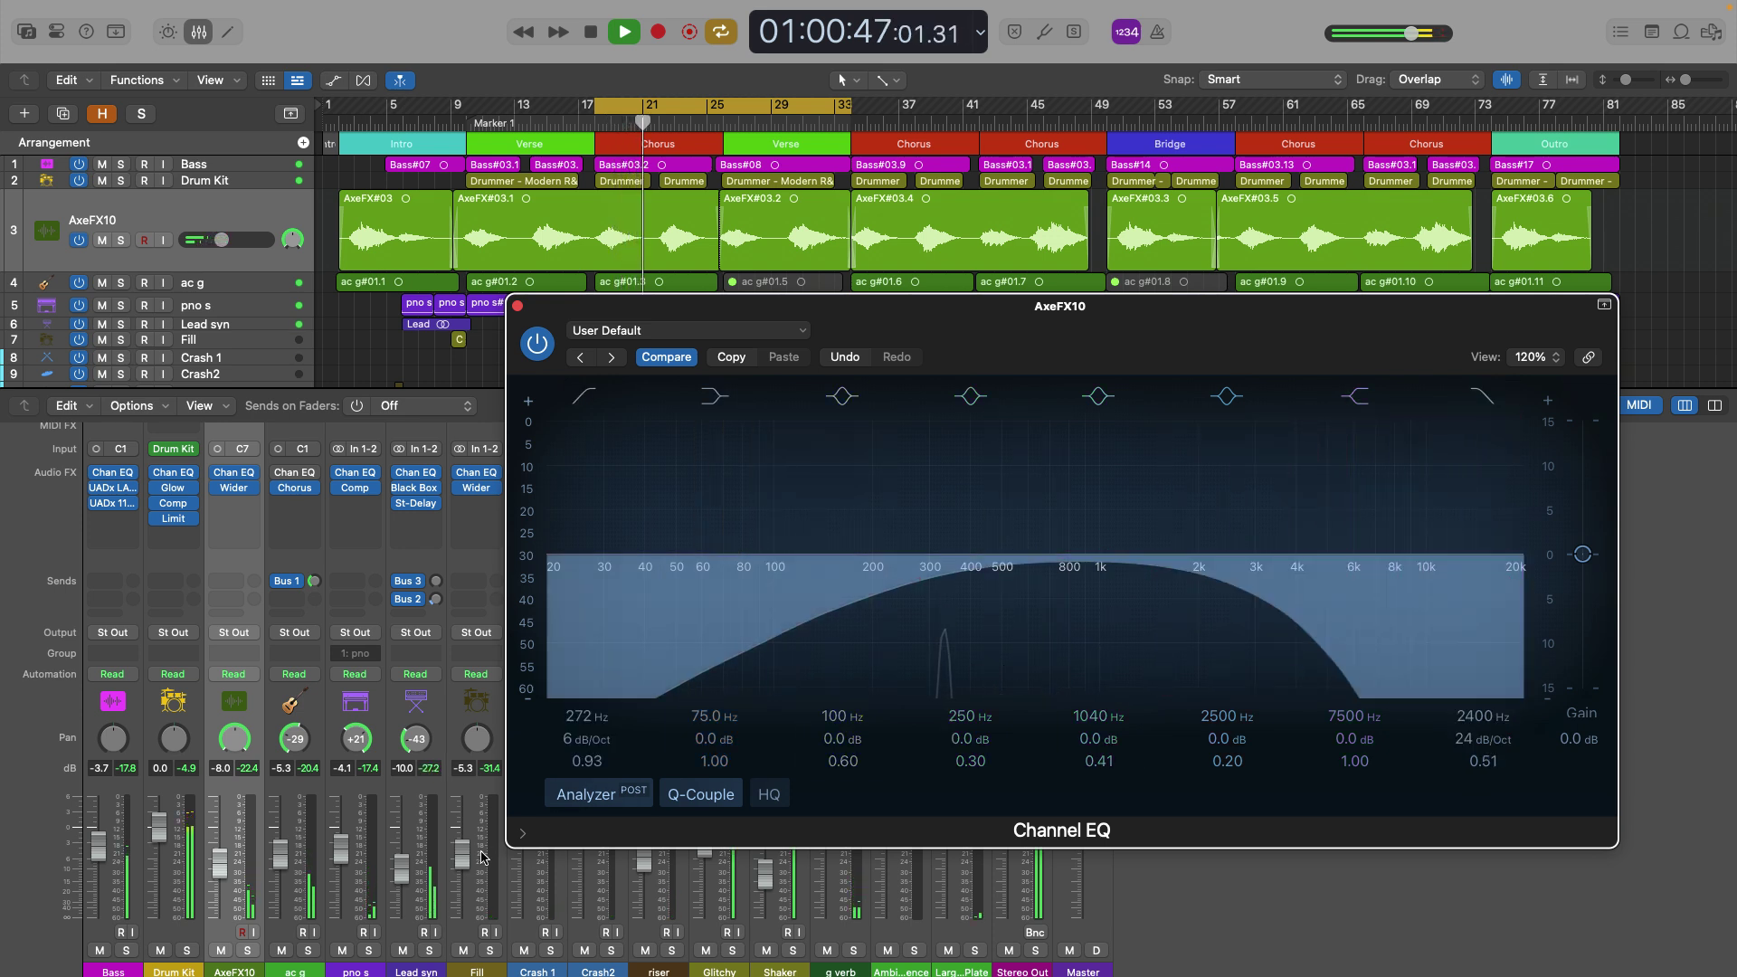
{"action": "scroll", "coordinate": [248, 943], "scroll_direction": "down", "scroll_amount": 1}
{"action": "left_click", "coordinate": [247, 938]}
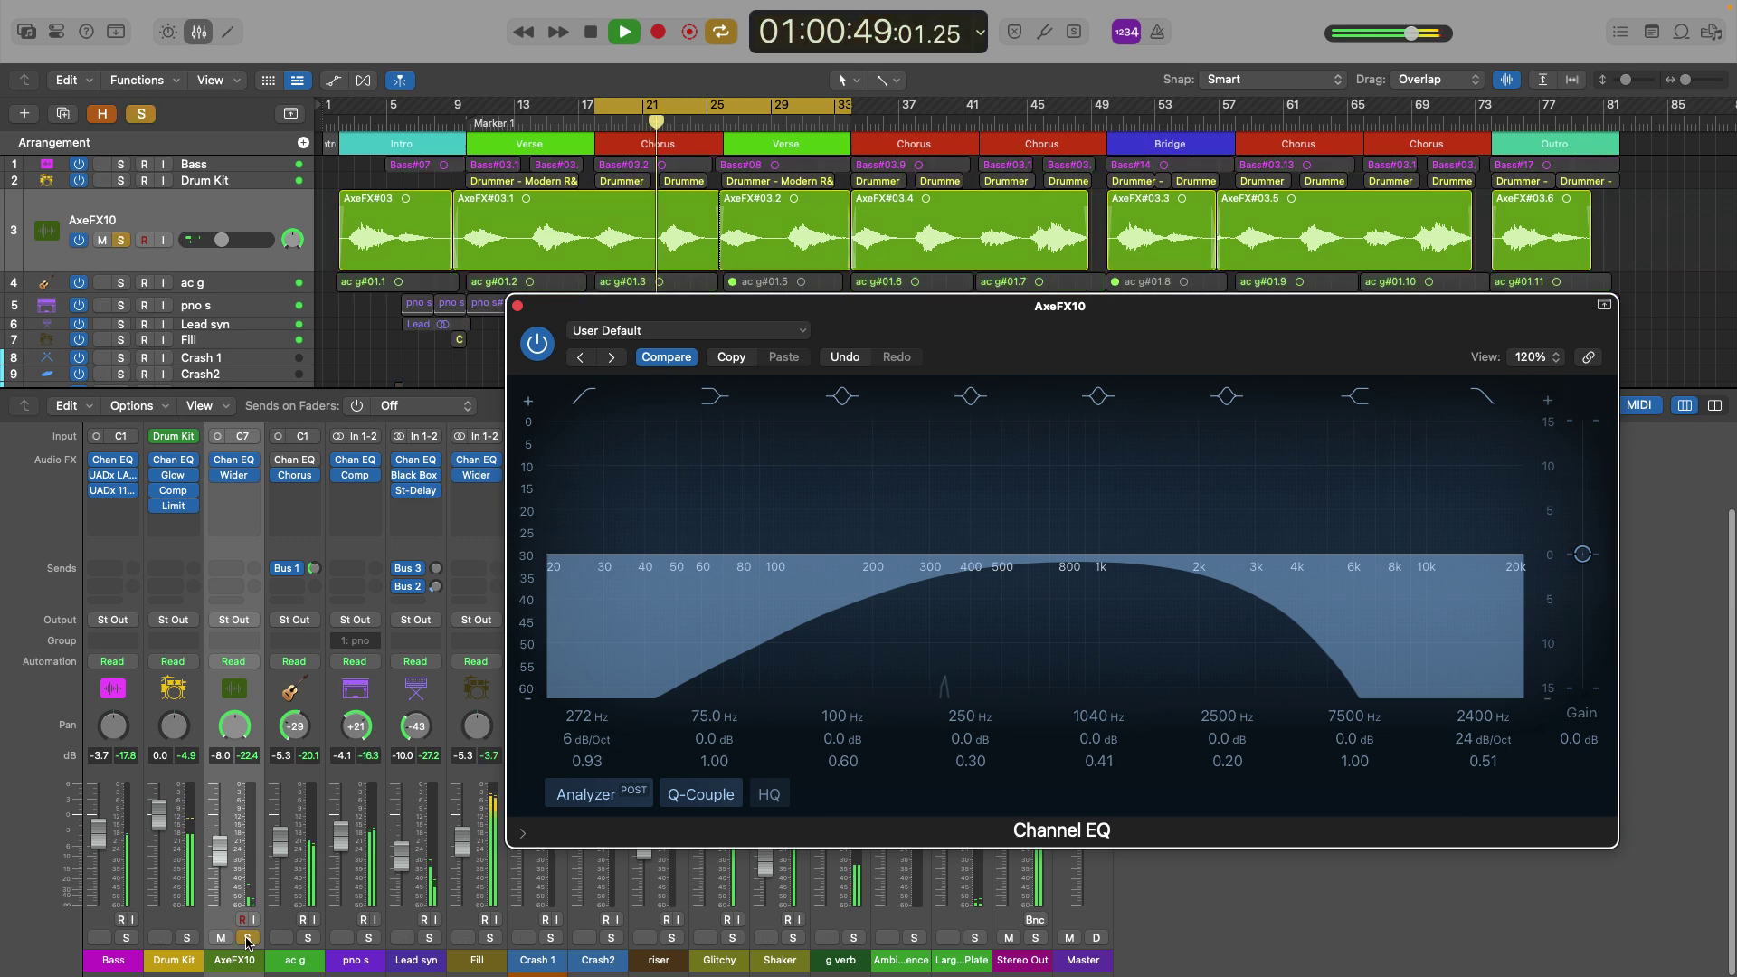
{"action": "left_click_drag", "start_coordinate": [1213, 587], "coordinate": [1156, 597]}
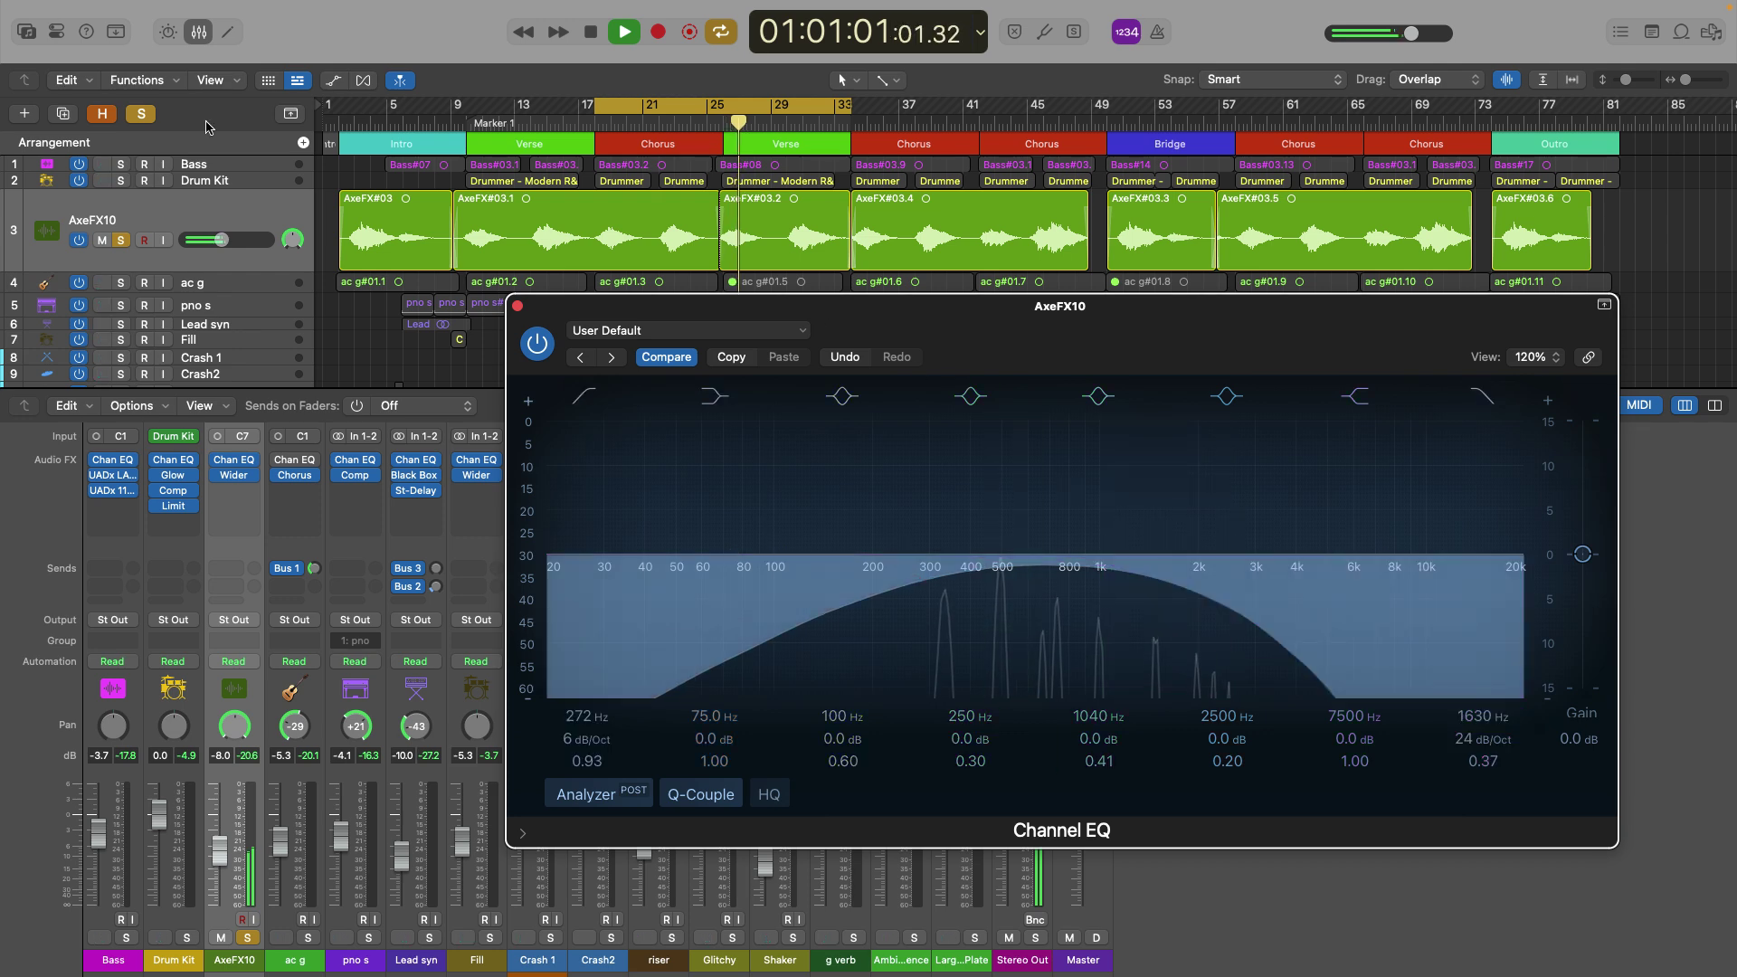
Unsolo AxeFX10 and lower its high-cut cutoff to about 1360 Hz in the full mix.
{"action": "left_click", "coordinate": [175, 145]}
{"action": "left_click", "coordinate": [872, 492]}
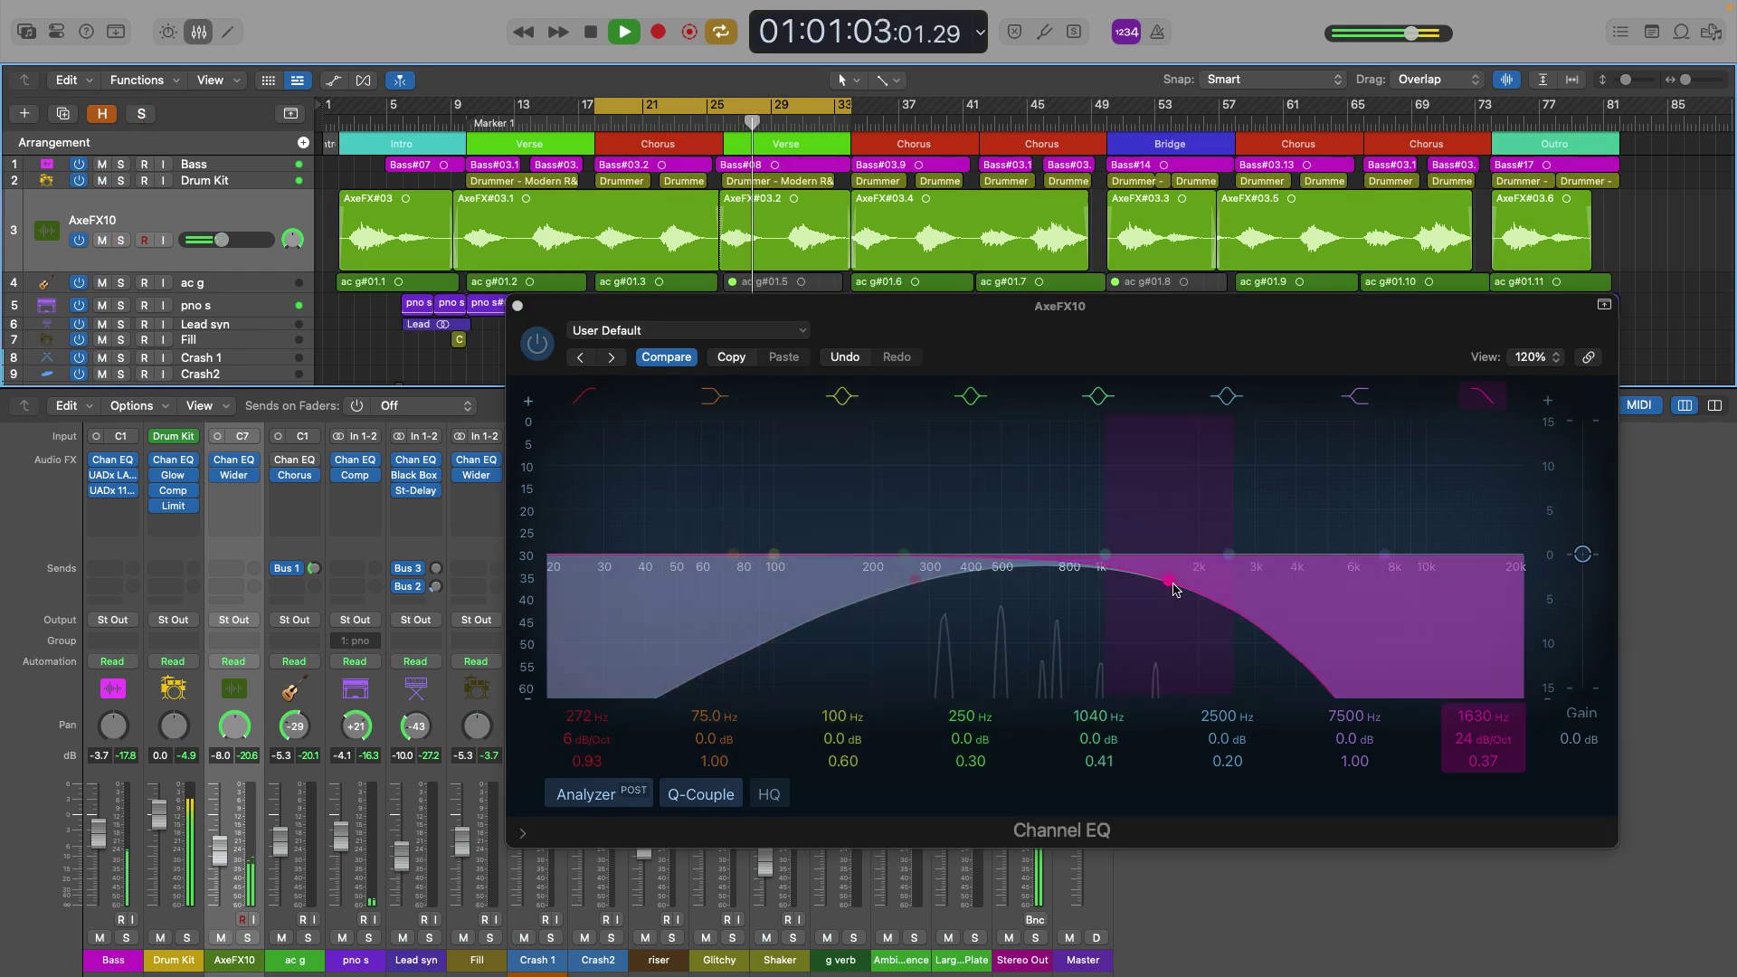
{"action": "left_click_drag", "start_coordinate": [1160, 582], "coordinate": [1149, 586]}
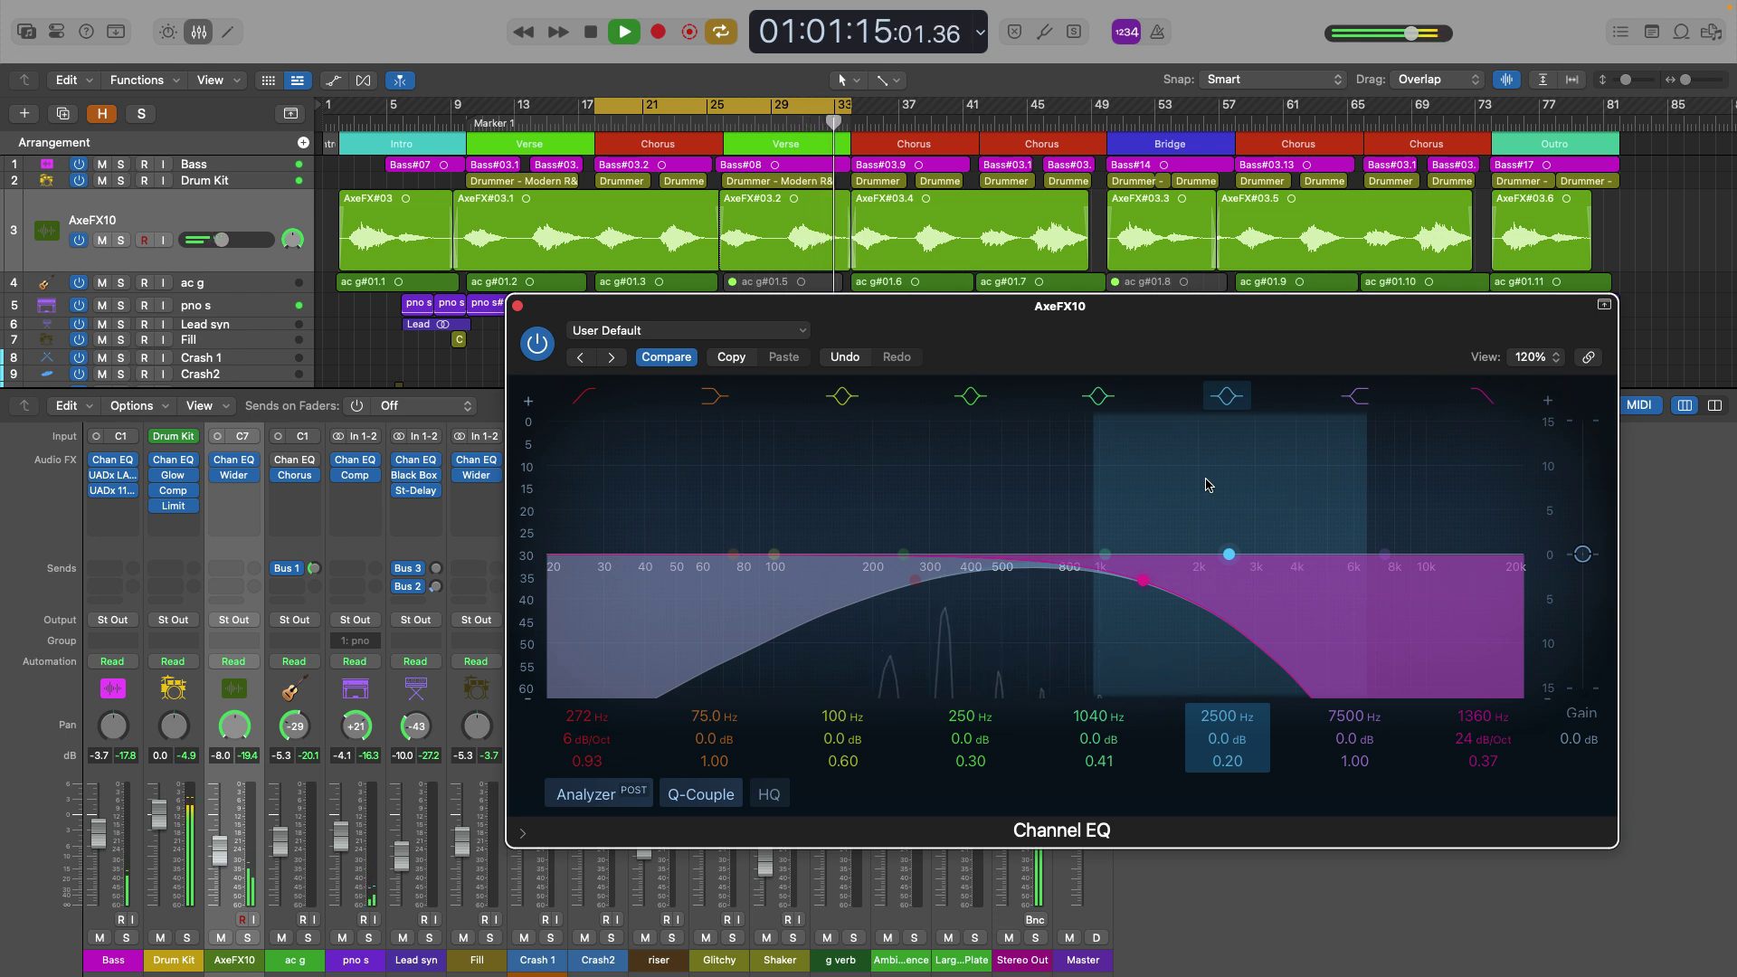
Compare the full mix with the AxeFX10 Channel EQ bypassed and active.
{"action": "left_click", "coordinate": [538, 344]}
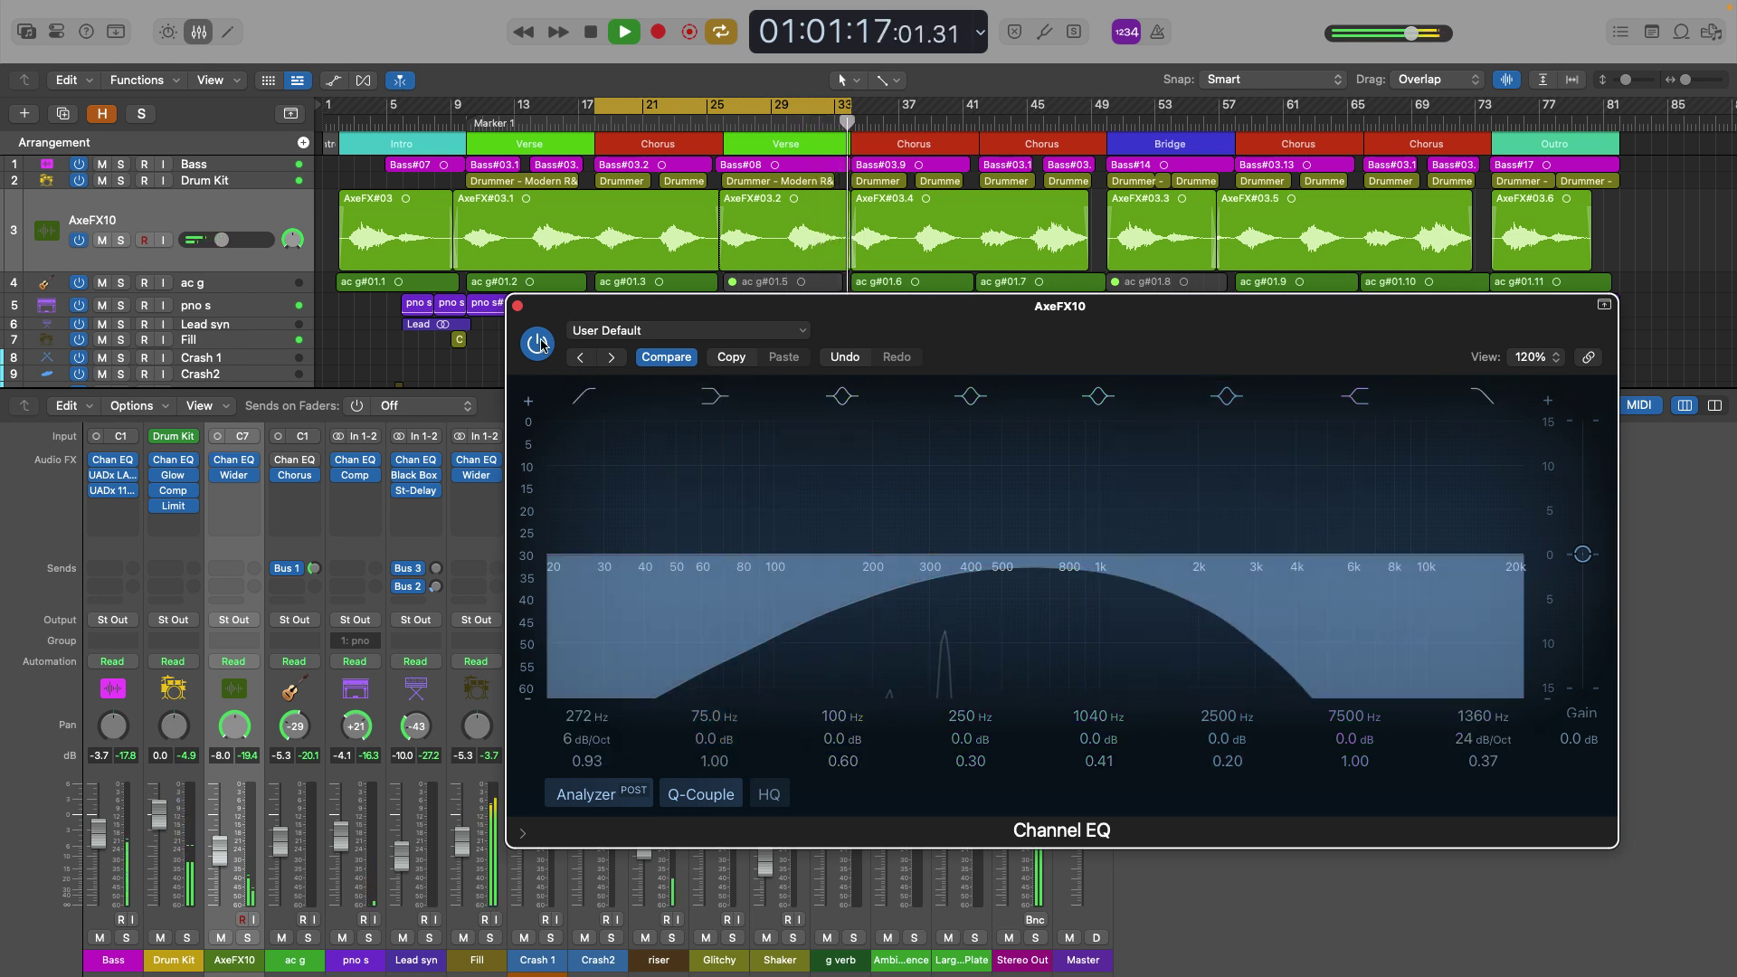
{"action": "left_click", "coordinate": [537, 344]}
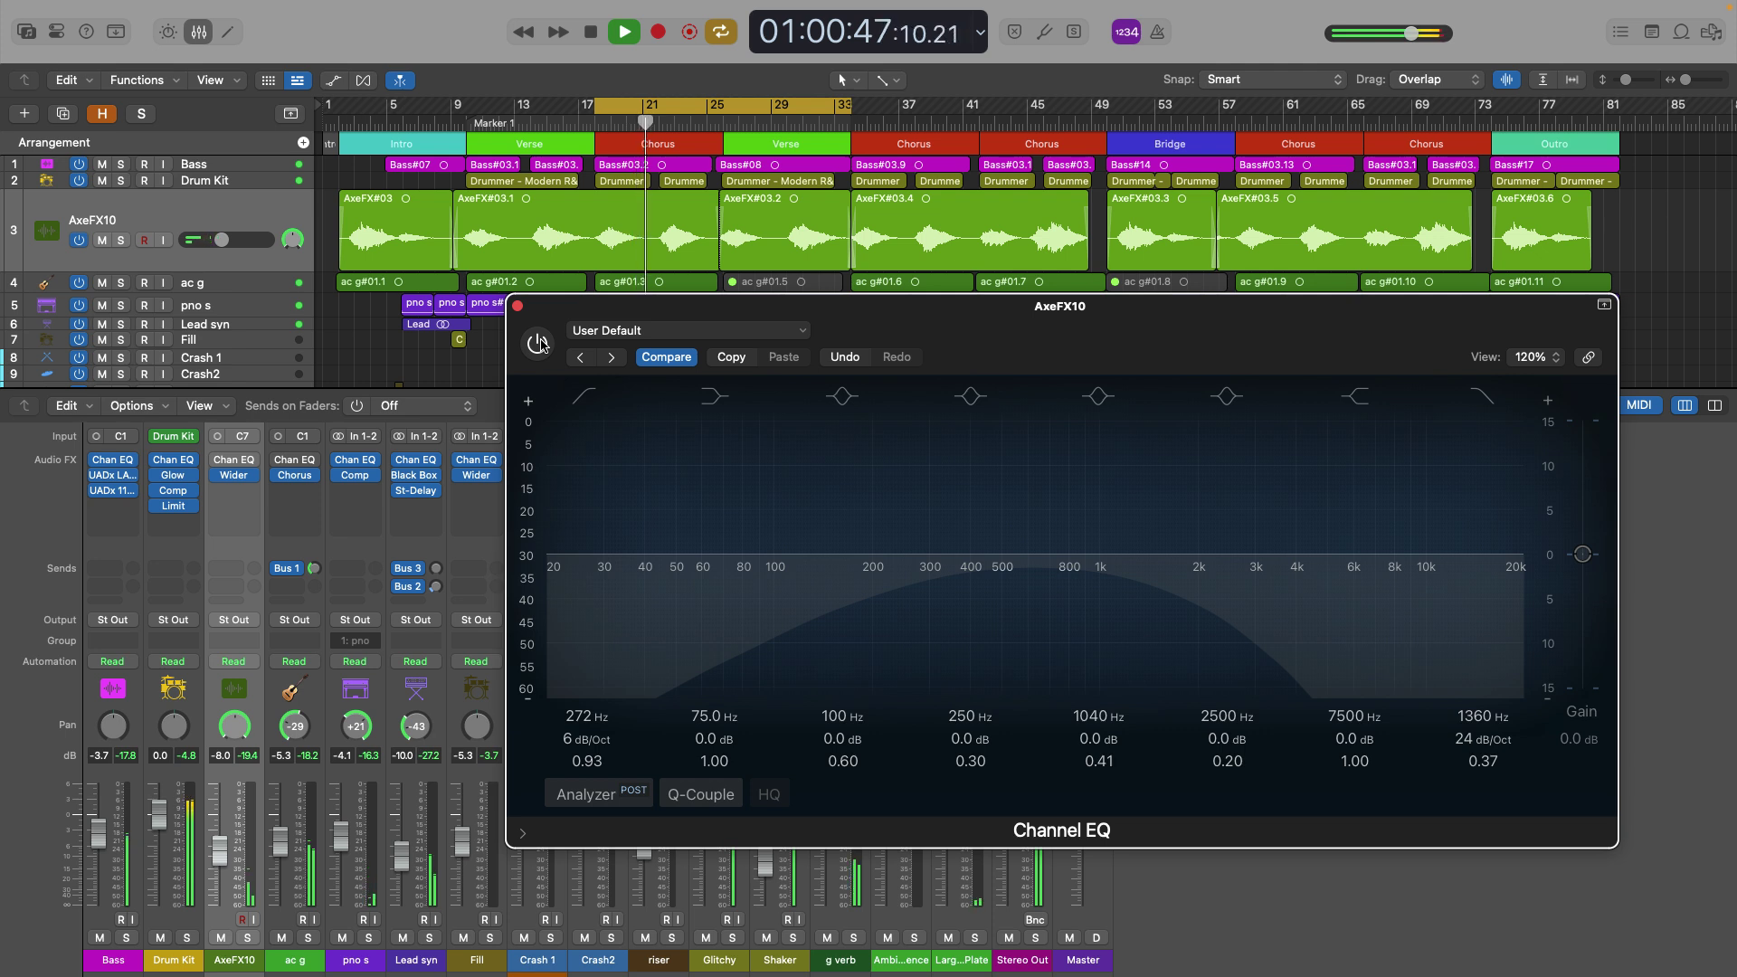
{"action": "left_click", "coordinate": [539, 344]}
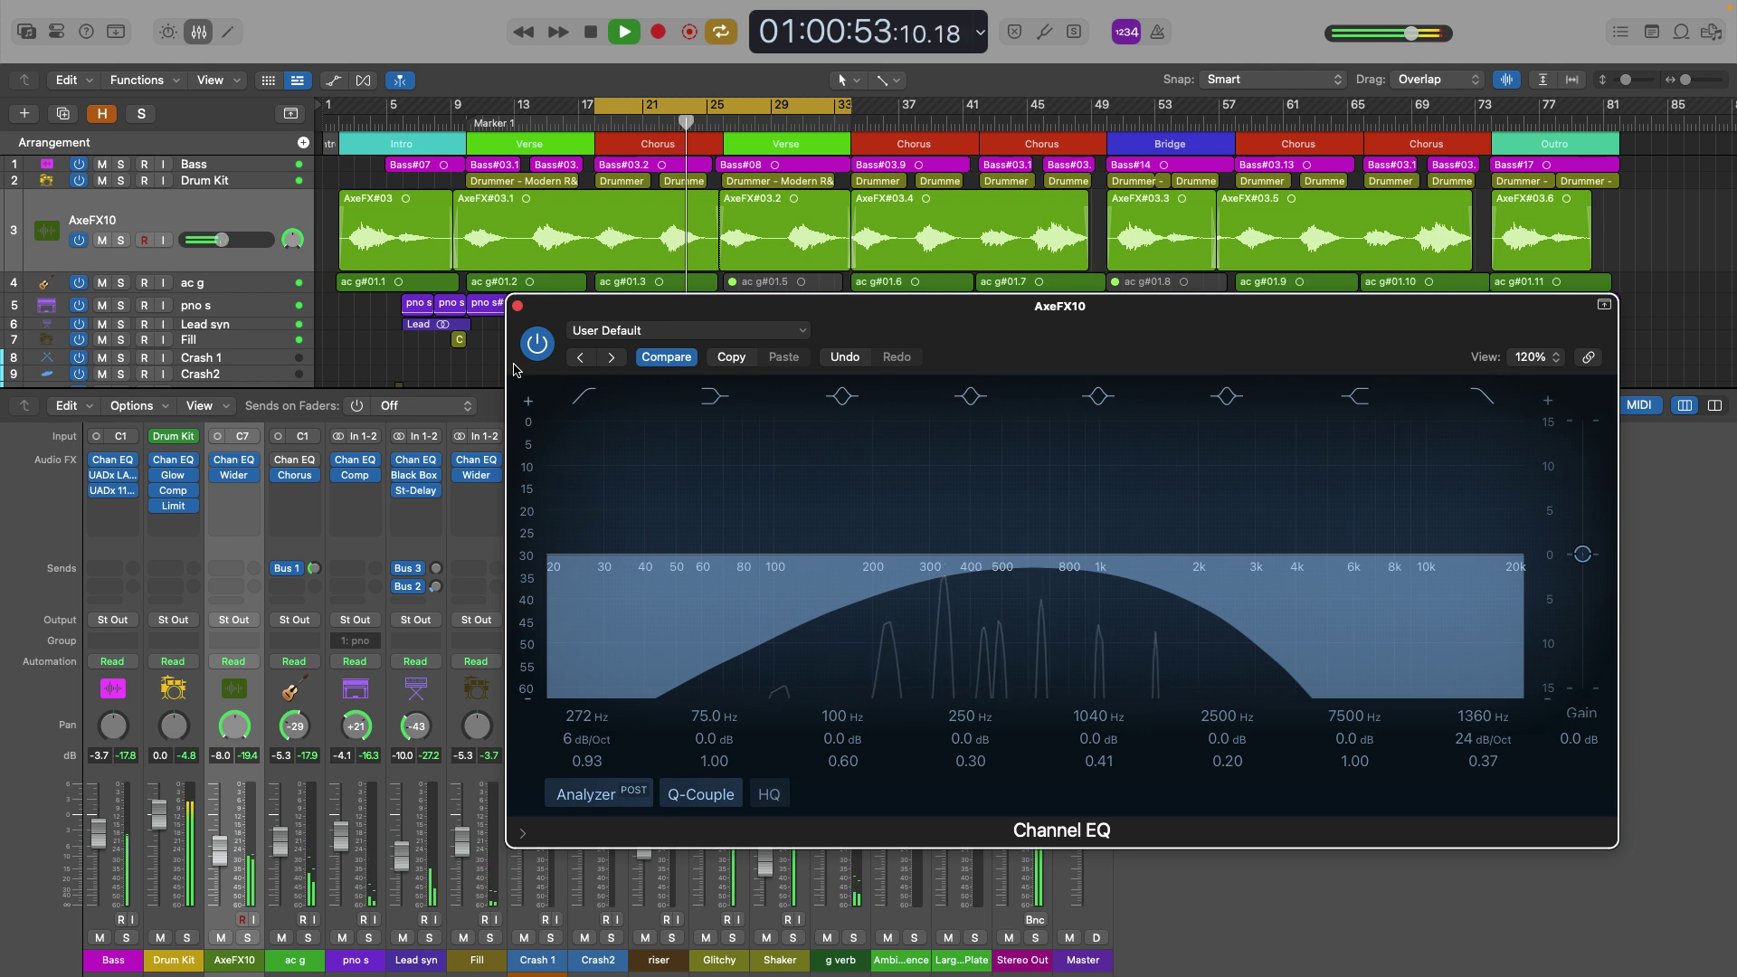
Raise the AxeFX10 high-cut cutoff to about 1960 Hz with a Q of about 0.31, and stop playback.
{"action": "left_click_drag", "start_coordinate": [1150, 593], "coordinate": [1199, 600]}
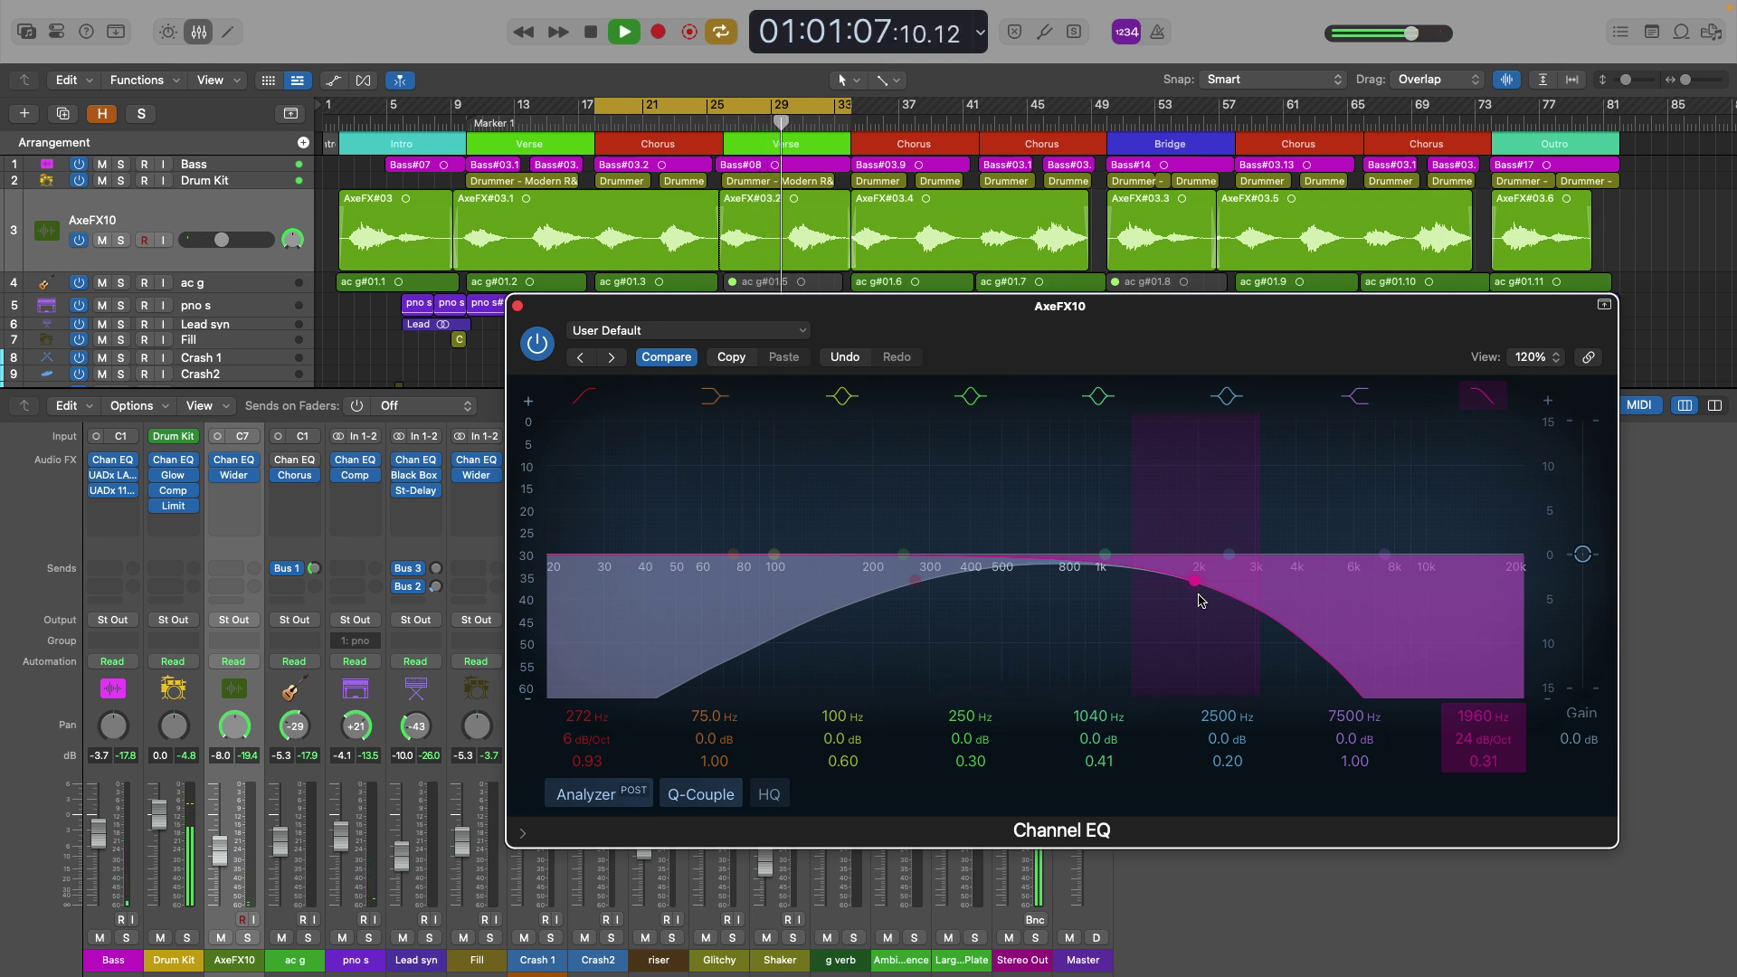
{"action": "key", "text": "space"}
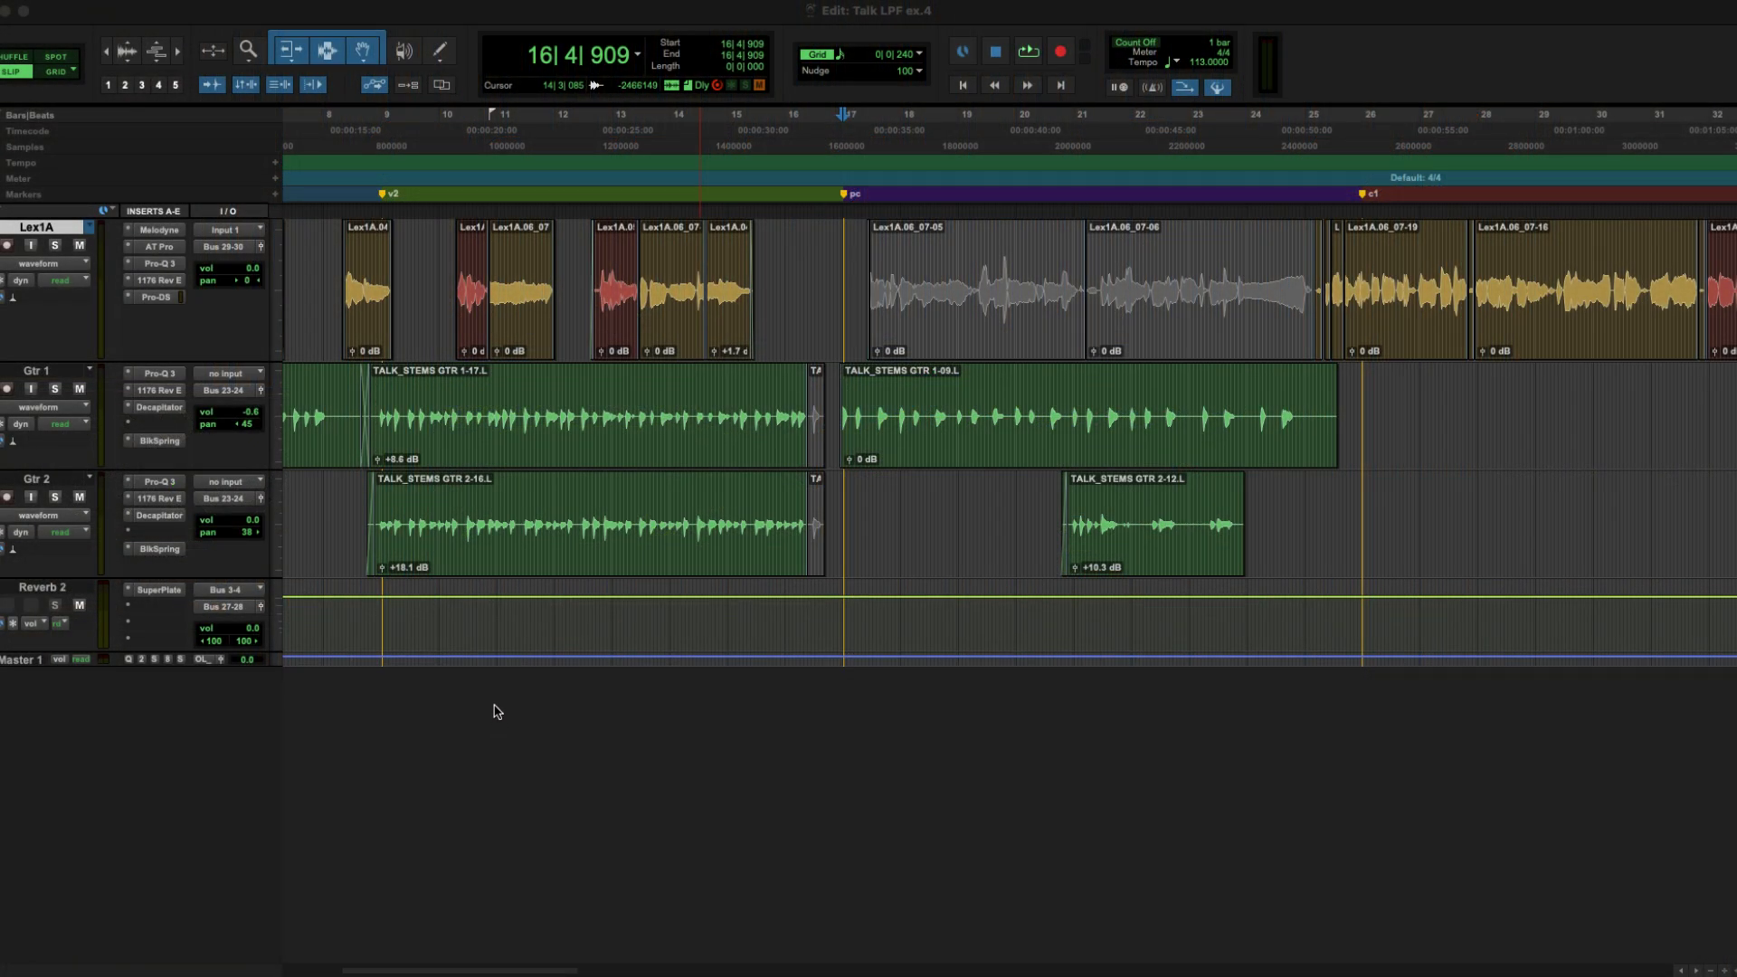
Switch to the Pro Tools session, open the SuperPlate reverb on Reverb 2, and lower its high filter to darken the reverb.
{"action": "scroll", "coordinate": [528, 583], "scroll_direction": "left", "scroll_amount": 5}
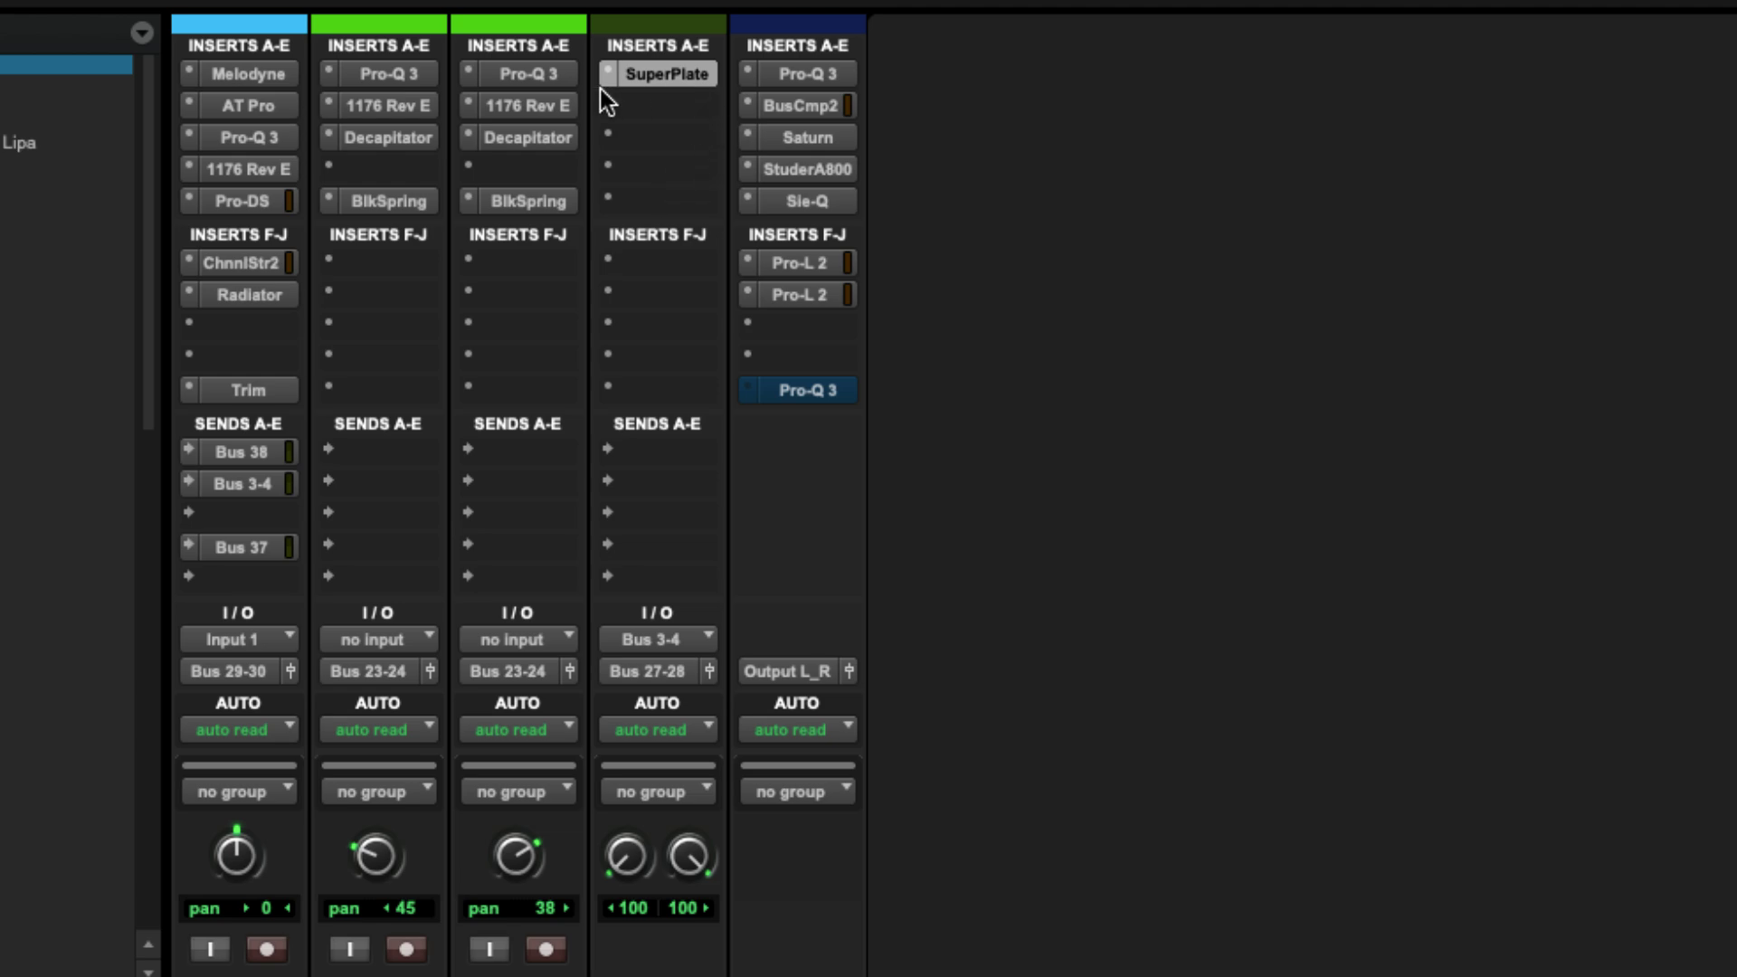
{"action": "left_click", "coordinate": [702, 83]}
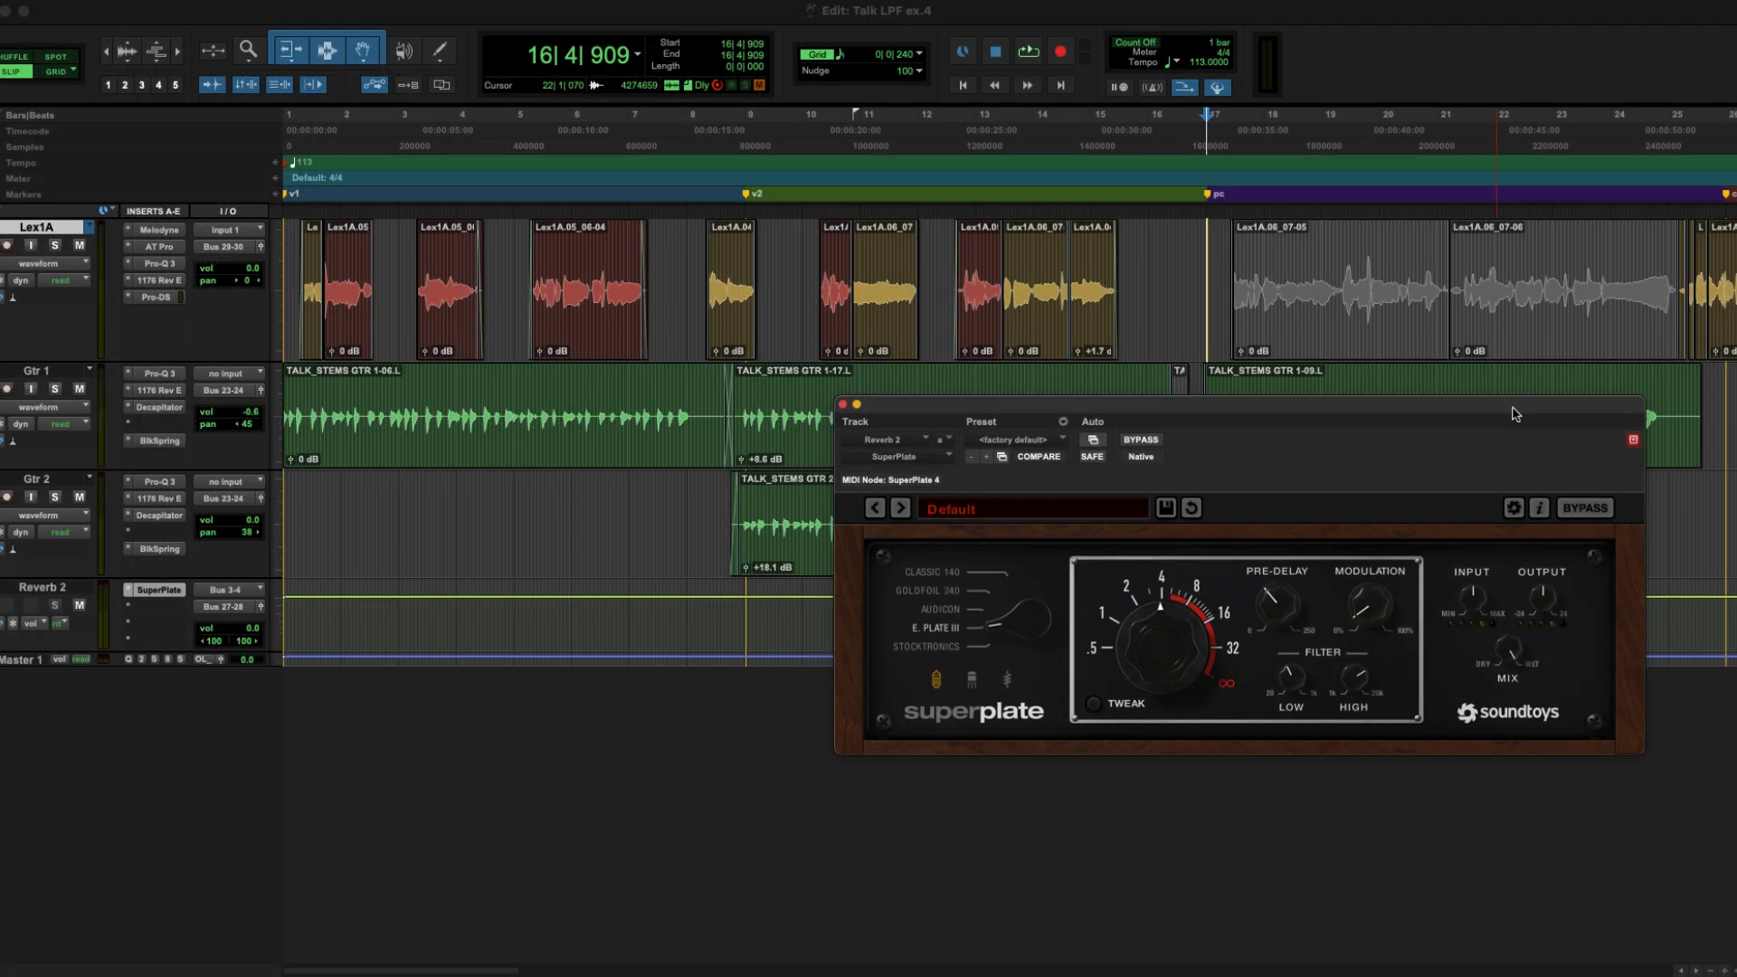
{"action": "left_click_drag", "start_coordinate": [1535, 415], "coordinate": [1529, 411]}
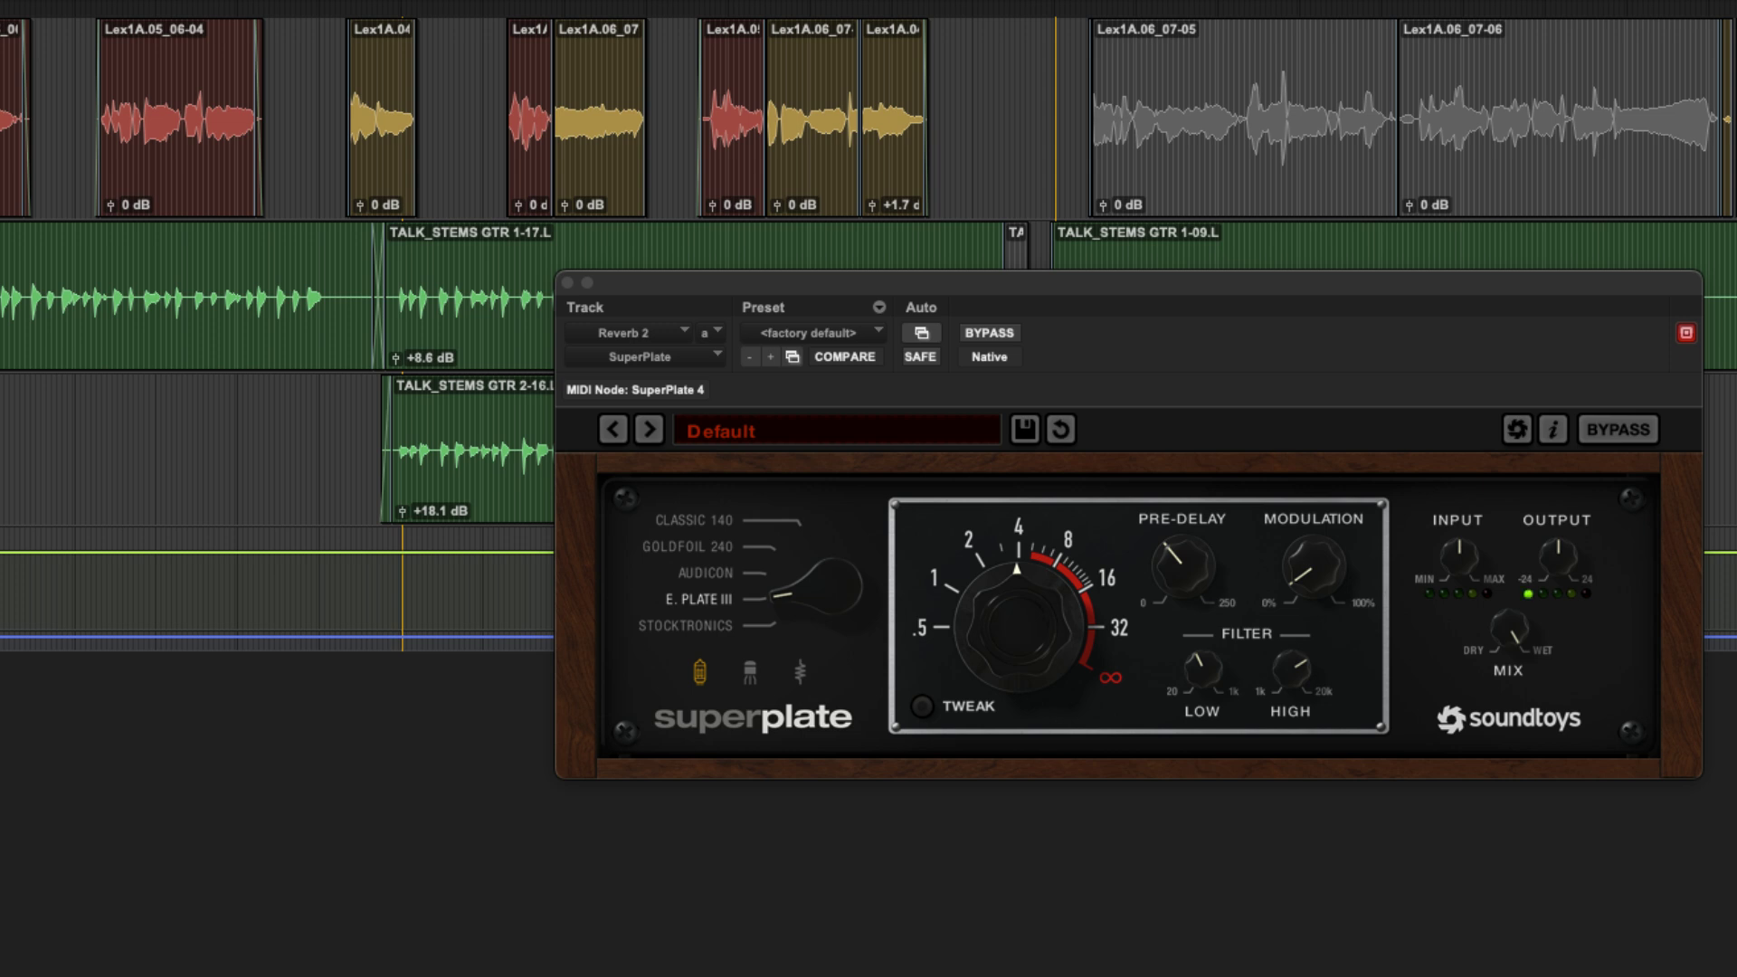
{"action": "mouse_move", "coordinate": [1286, 682]}
{"action": "left_mouse_down"}
{"action": "mouse_move", "coordinate": [1299, 705]}
{"action": "mouse_move", "coordinate": [1291, 682]}
{"action": "left_mouse_up"}
{"action": "left_click_drag", "start_coordinate": [1299, 763], "coordinate": [1306, 872]}
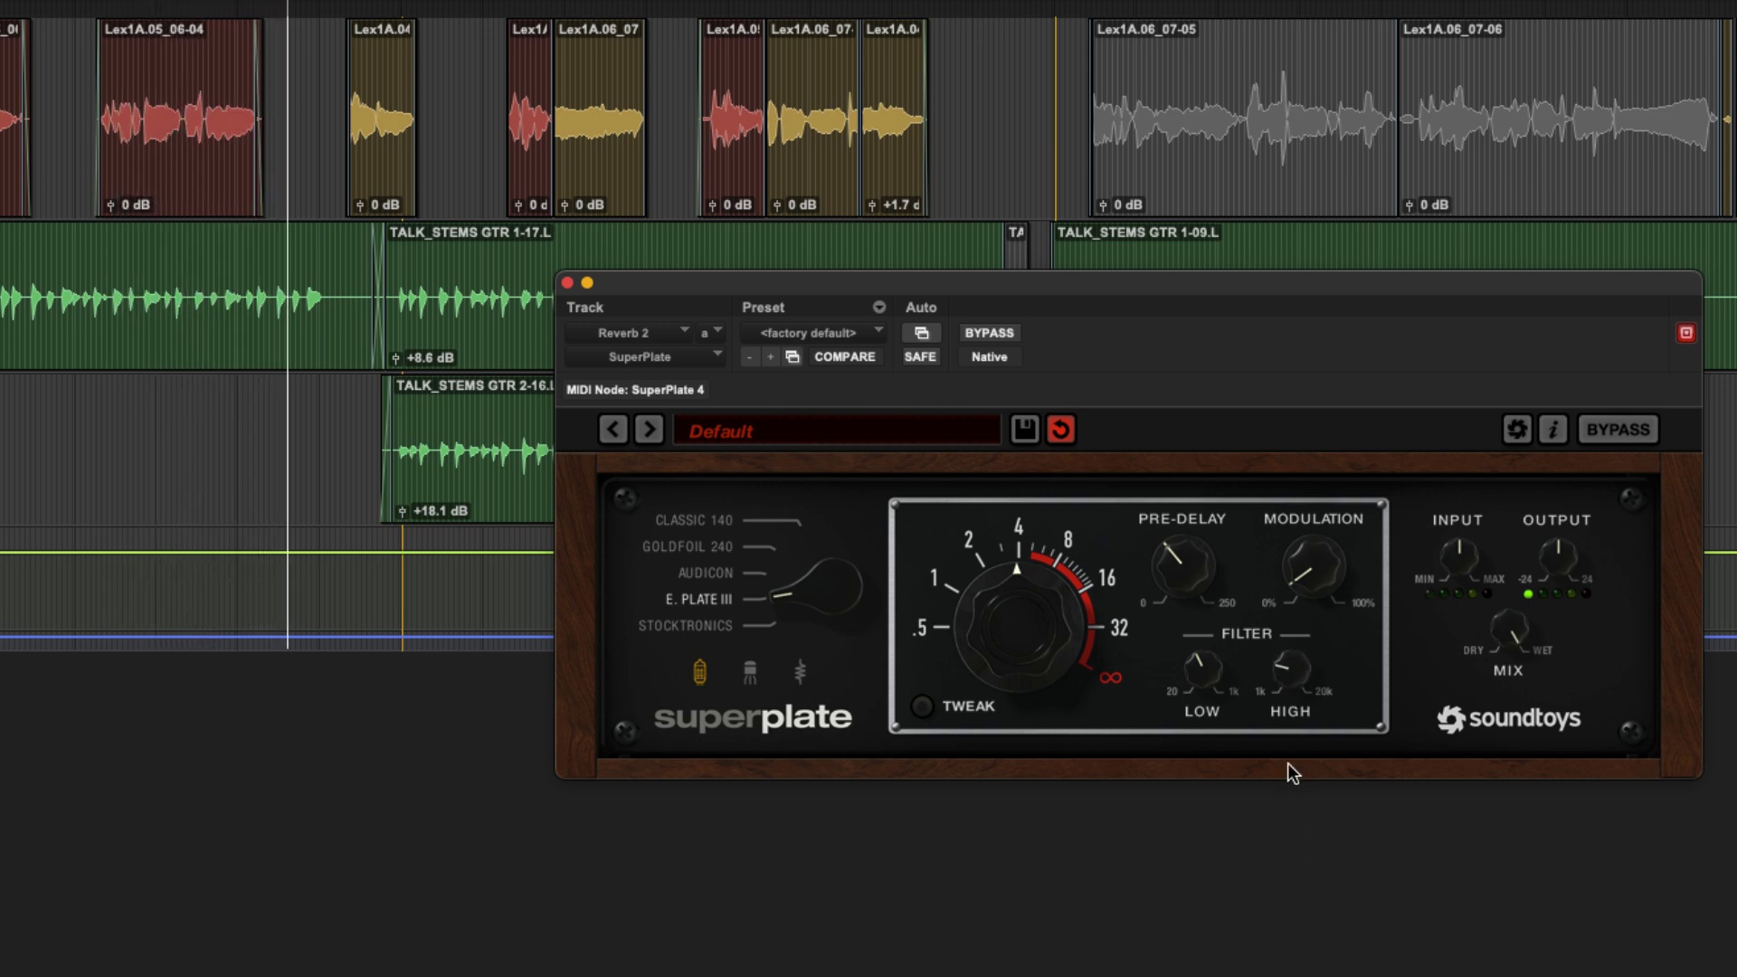
Raise the high filter of the SuperPlate on Reverb 2 to brighten the reverb.
{"action": "left_click_drag", "start_coordinate": [1292, 674], "coordinate": [1300, 609]}
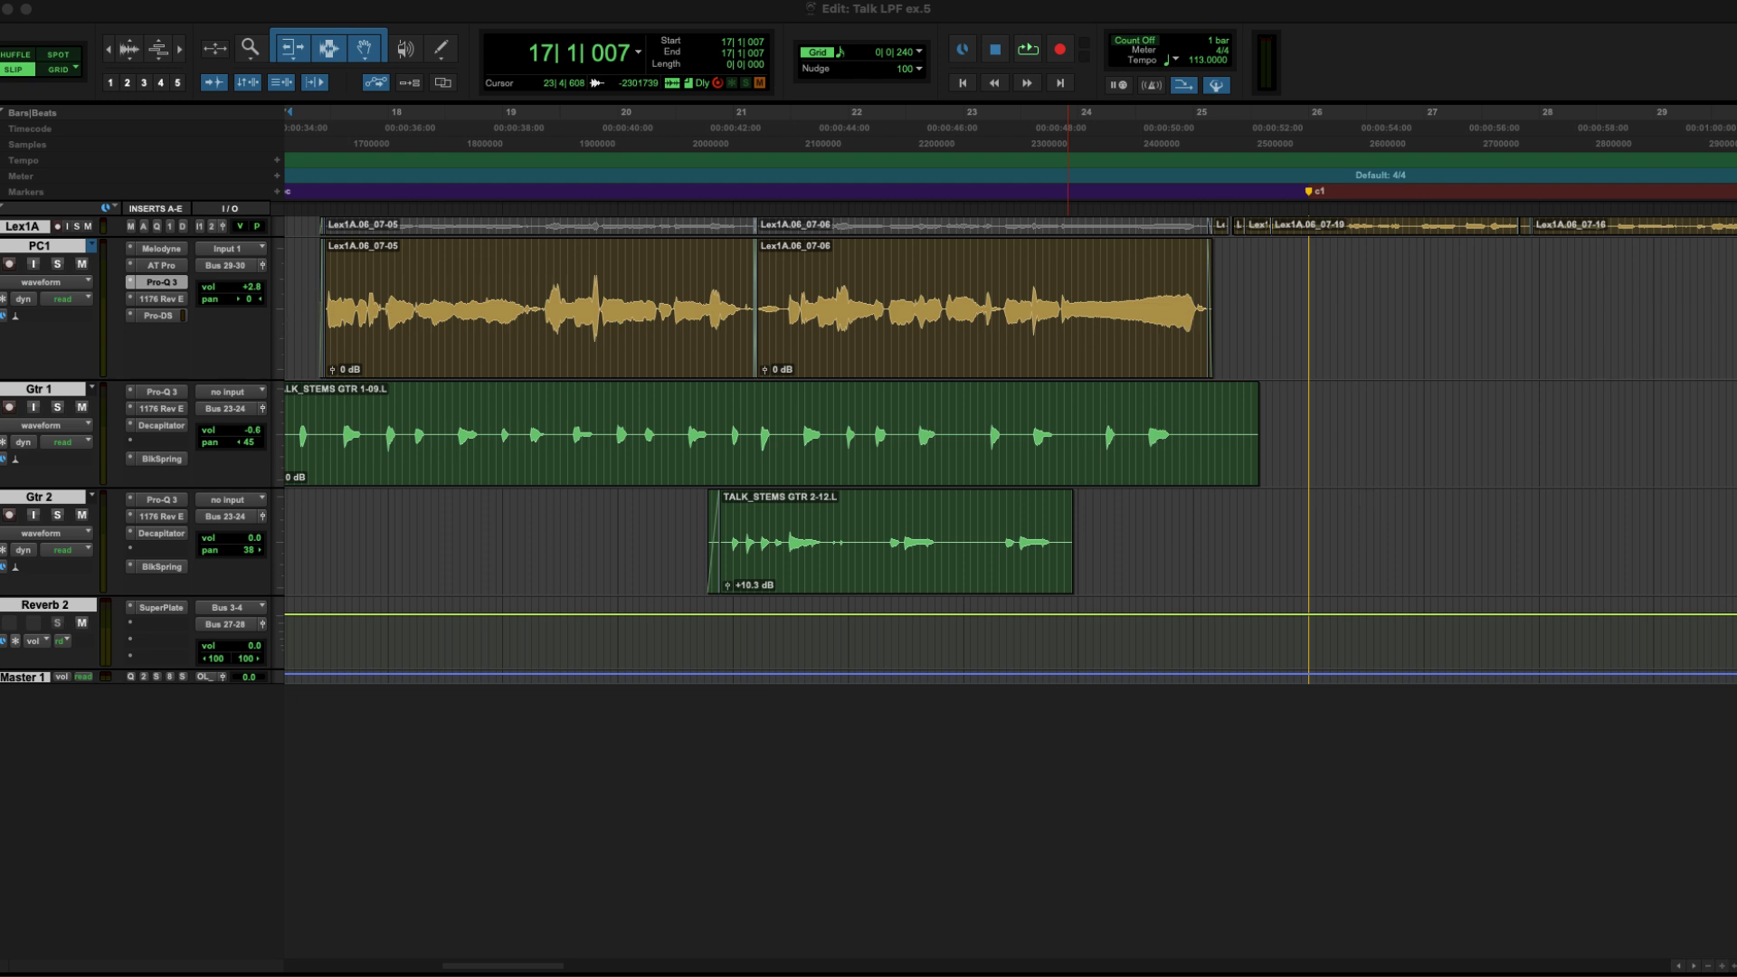
Play the pre-chorus and compare the PC1 vocal with the Pro-Q 3 high-cut band at 3110.5 Hz disabled and enabled.
{"action": "left_click_drag", "start_coordinate": [1125, 326], "coordinate": [1304, 374]}
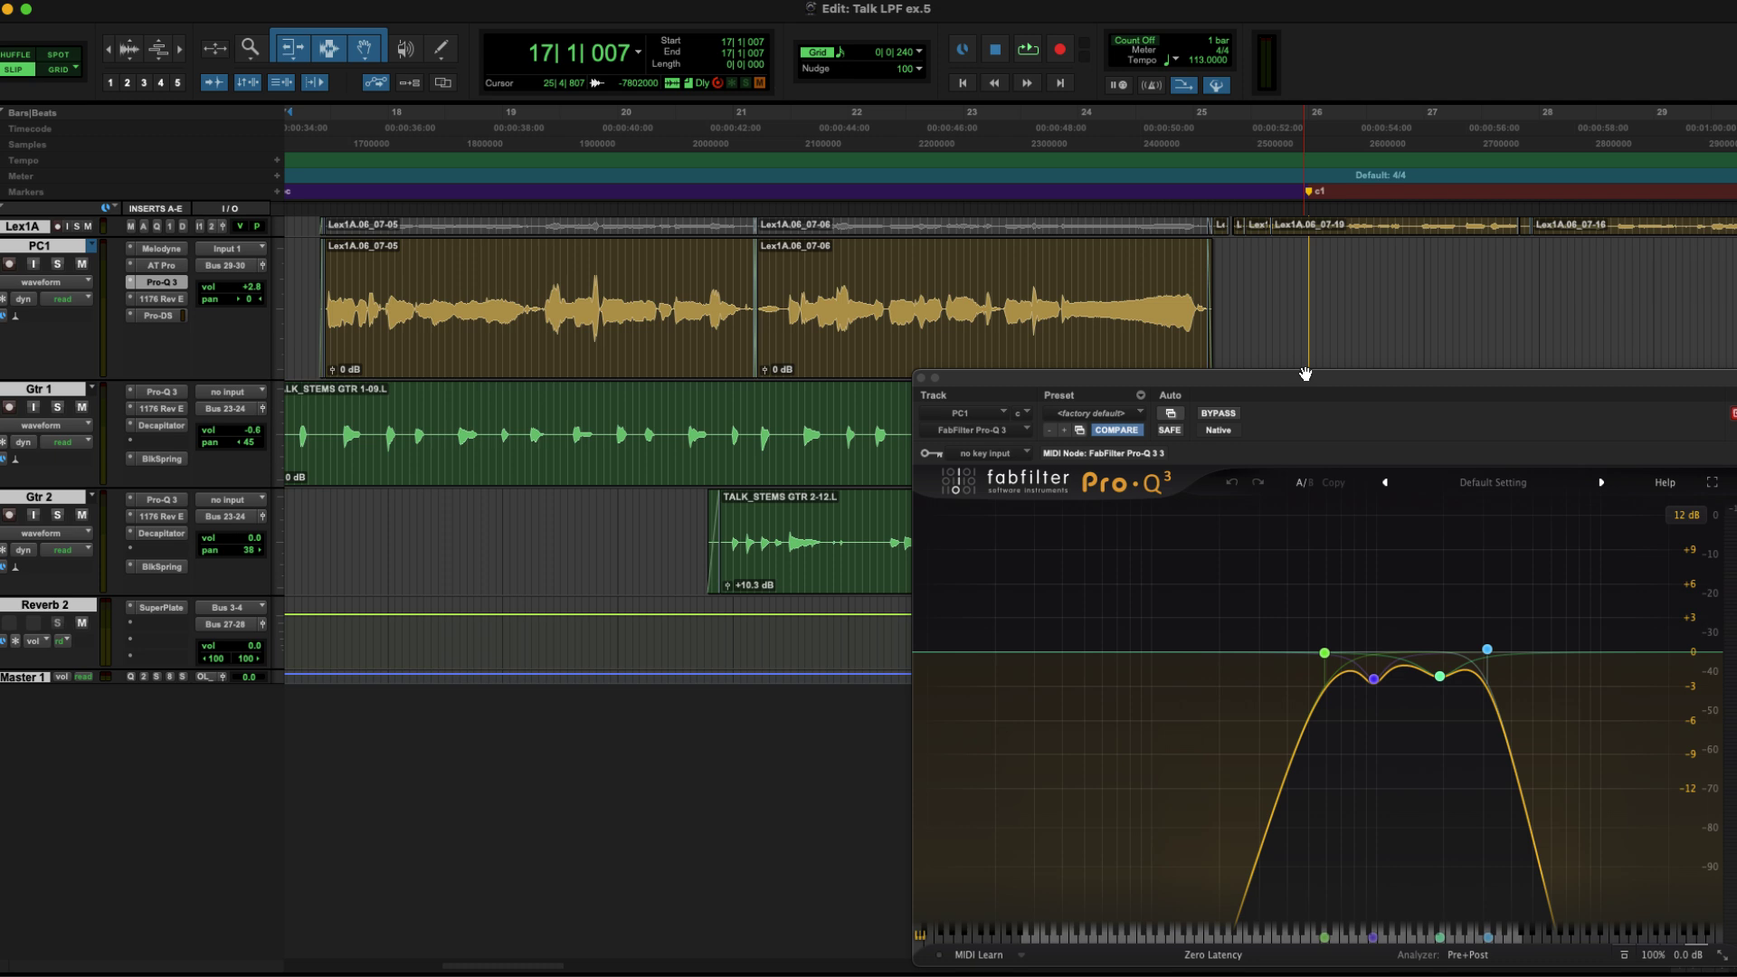
{"action": "key", "text": "space"}
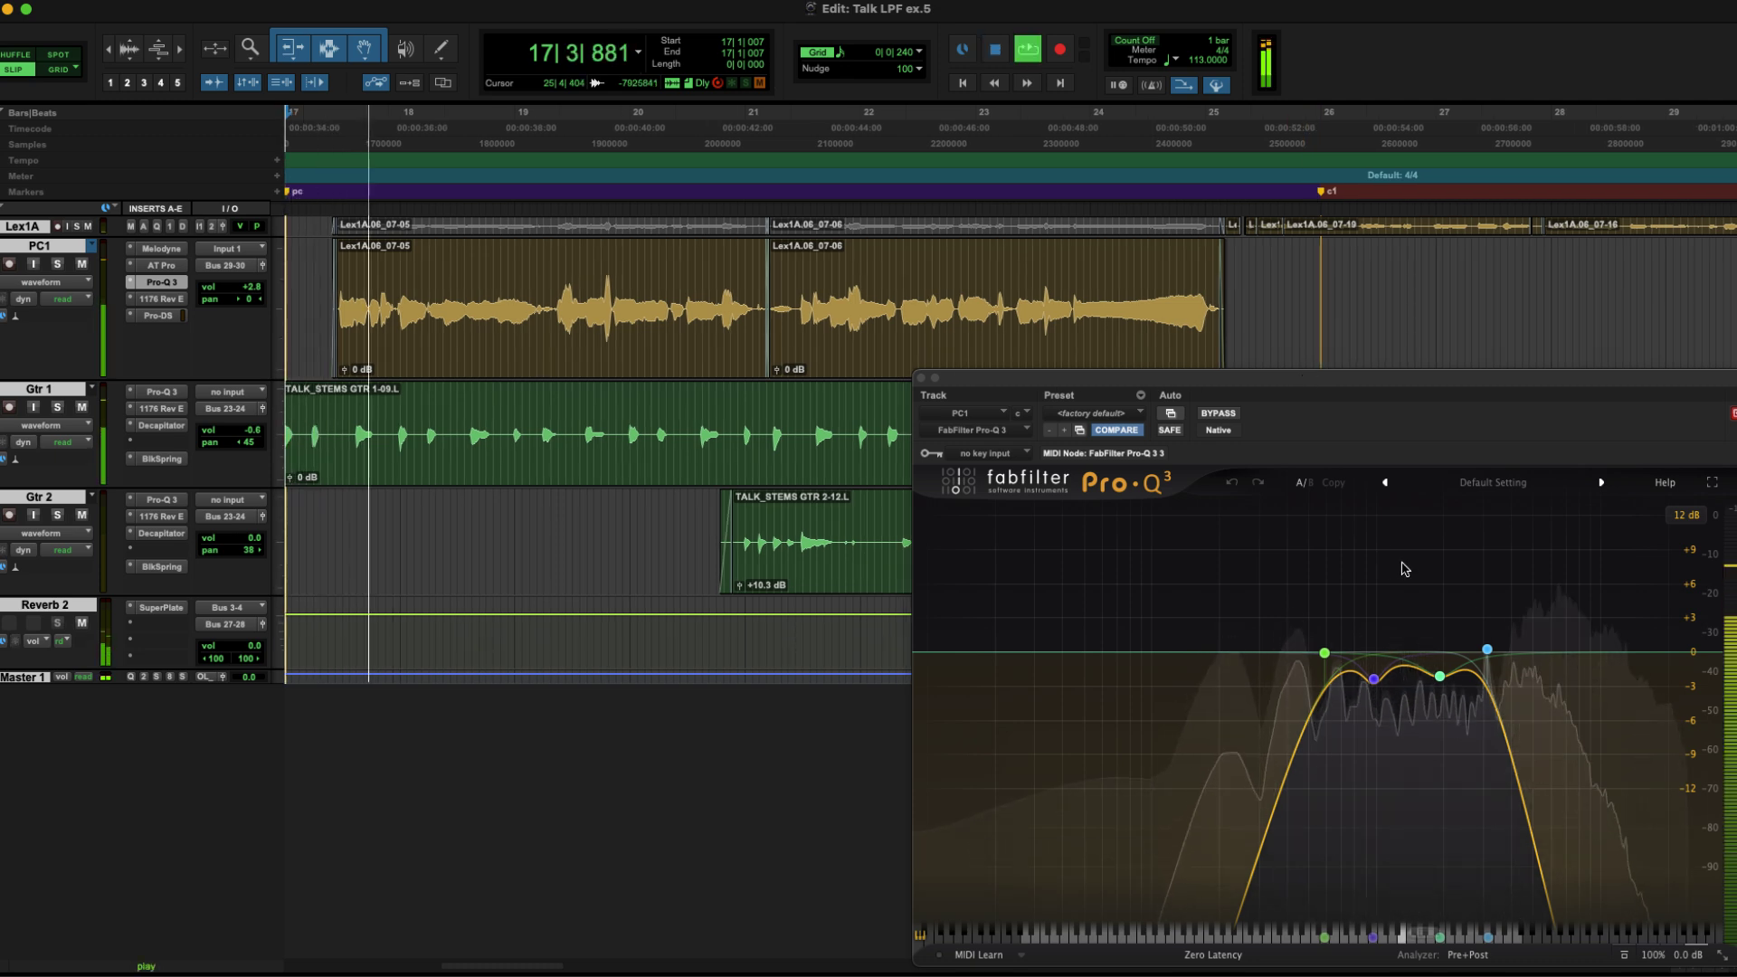
{"action": "mouse_move", "coordinate": [1440, 585]}
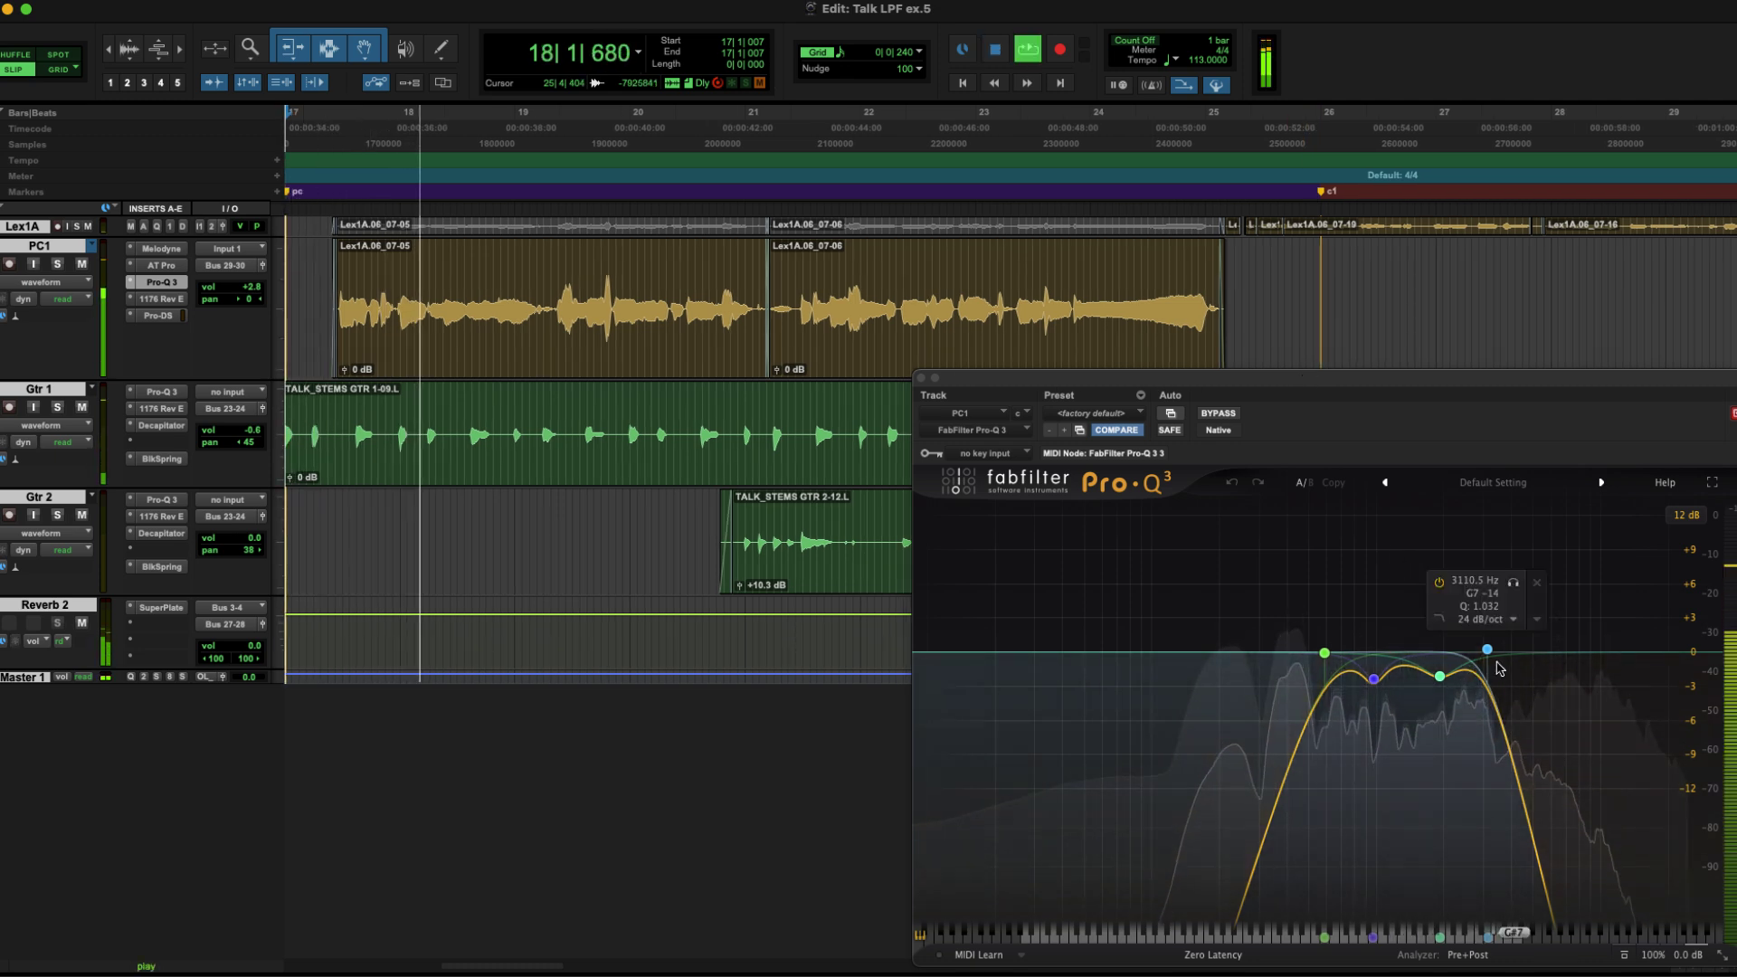
{"action": "left_click", "coordinate": [1440, 584]}
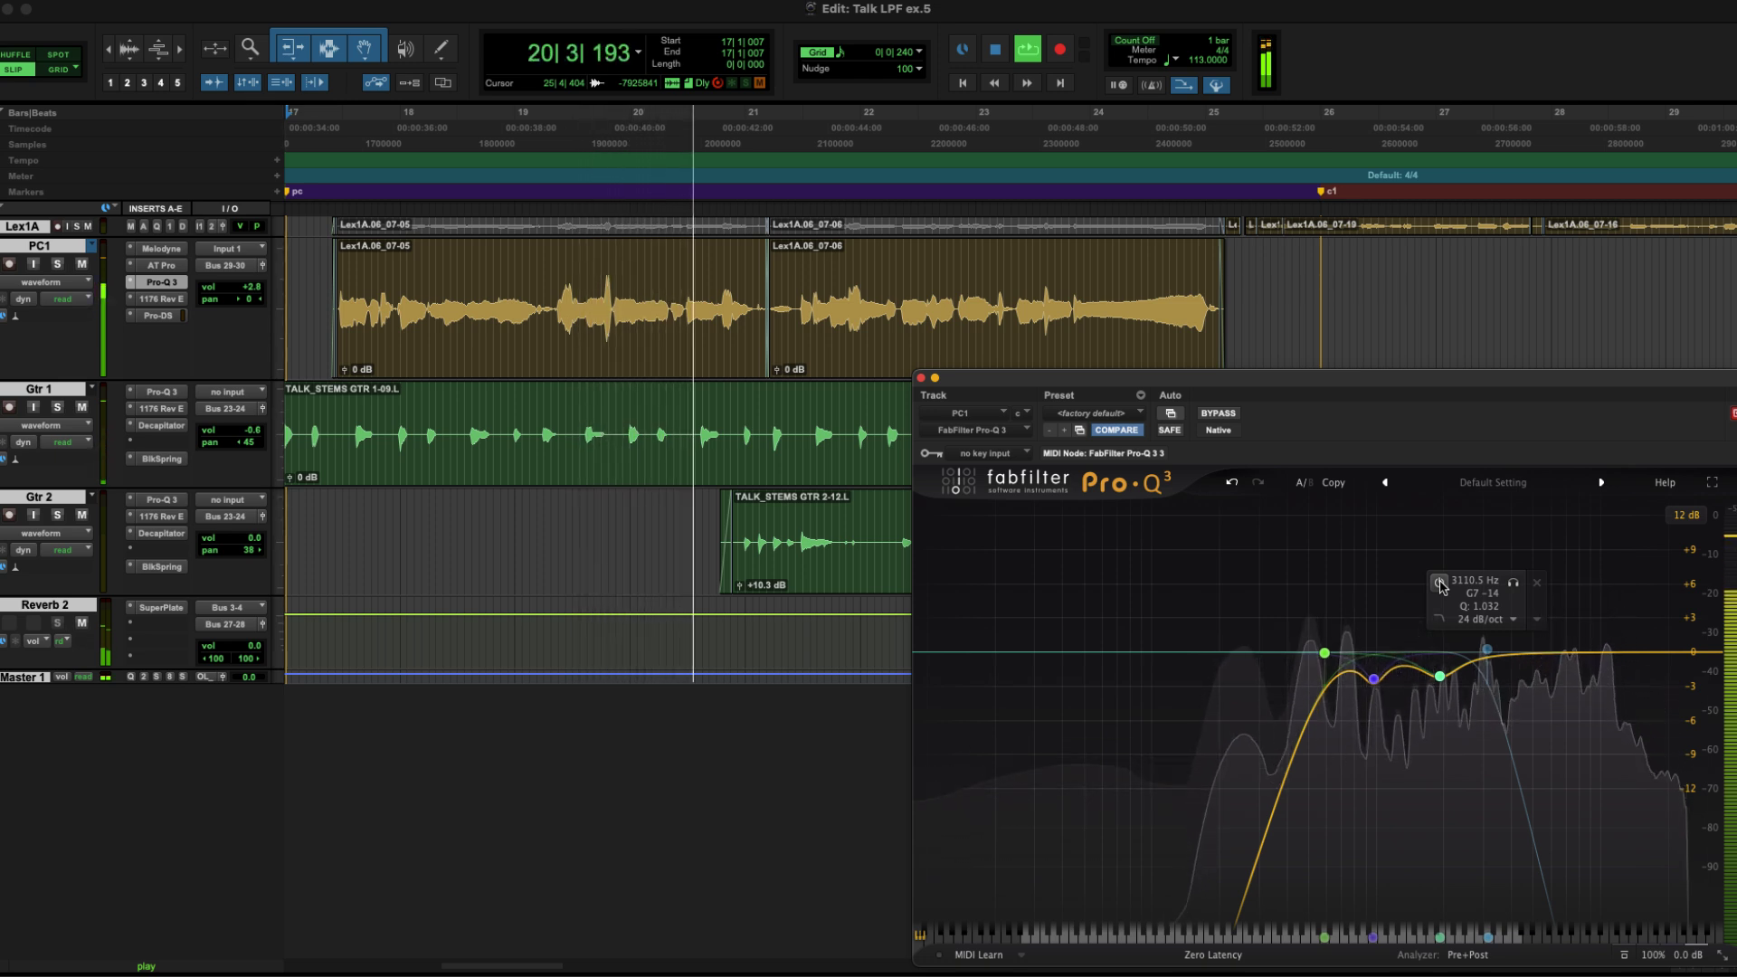
{"action": "left_click", "coordinate": [1439, 583]}
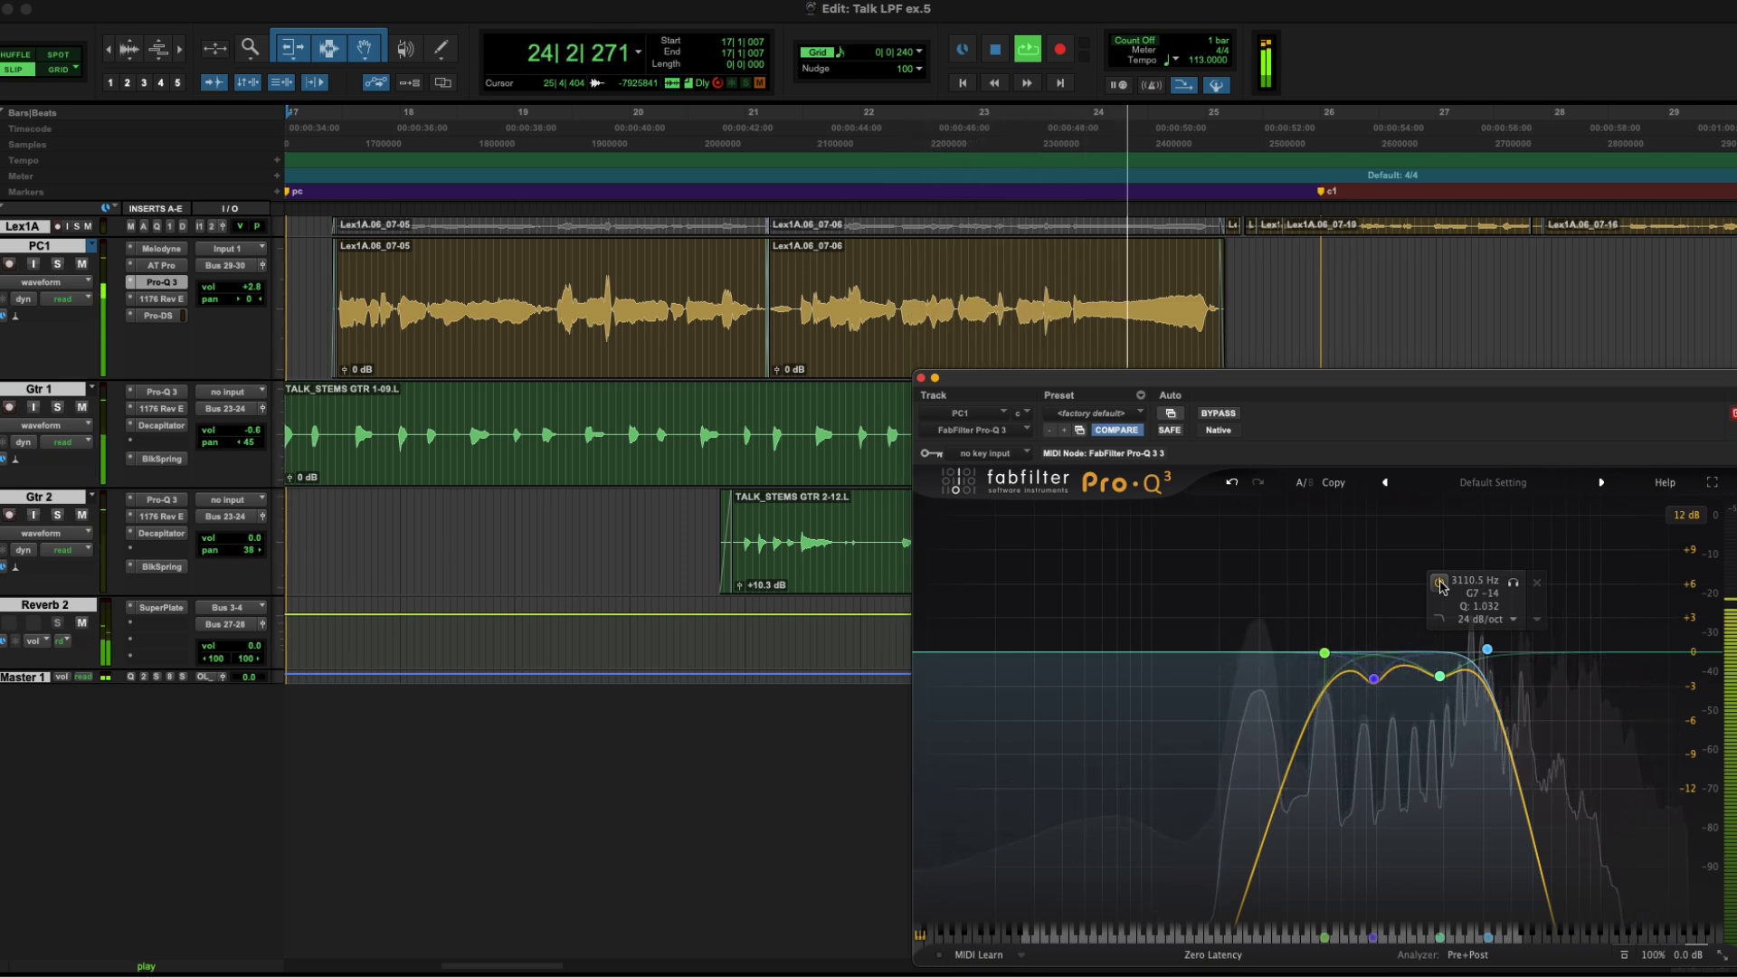
{"action": "key", "text": "space"}
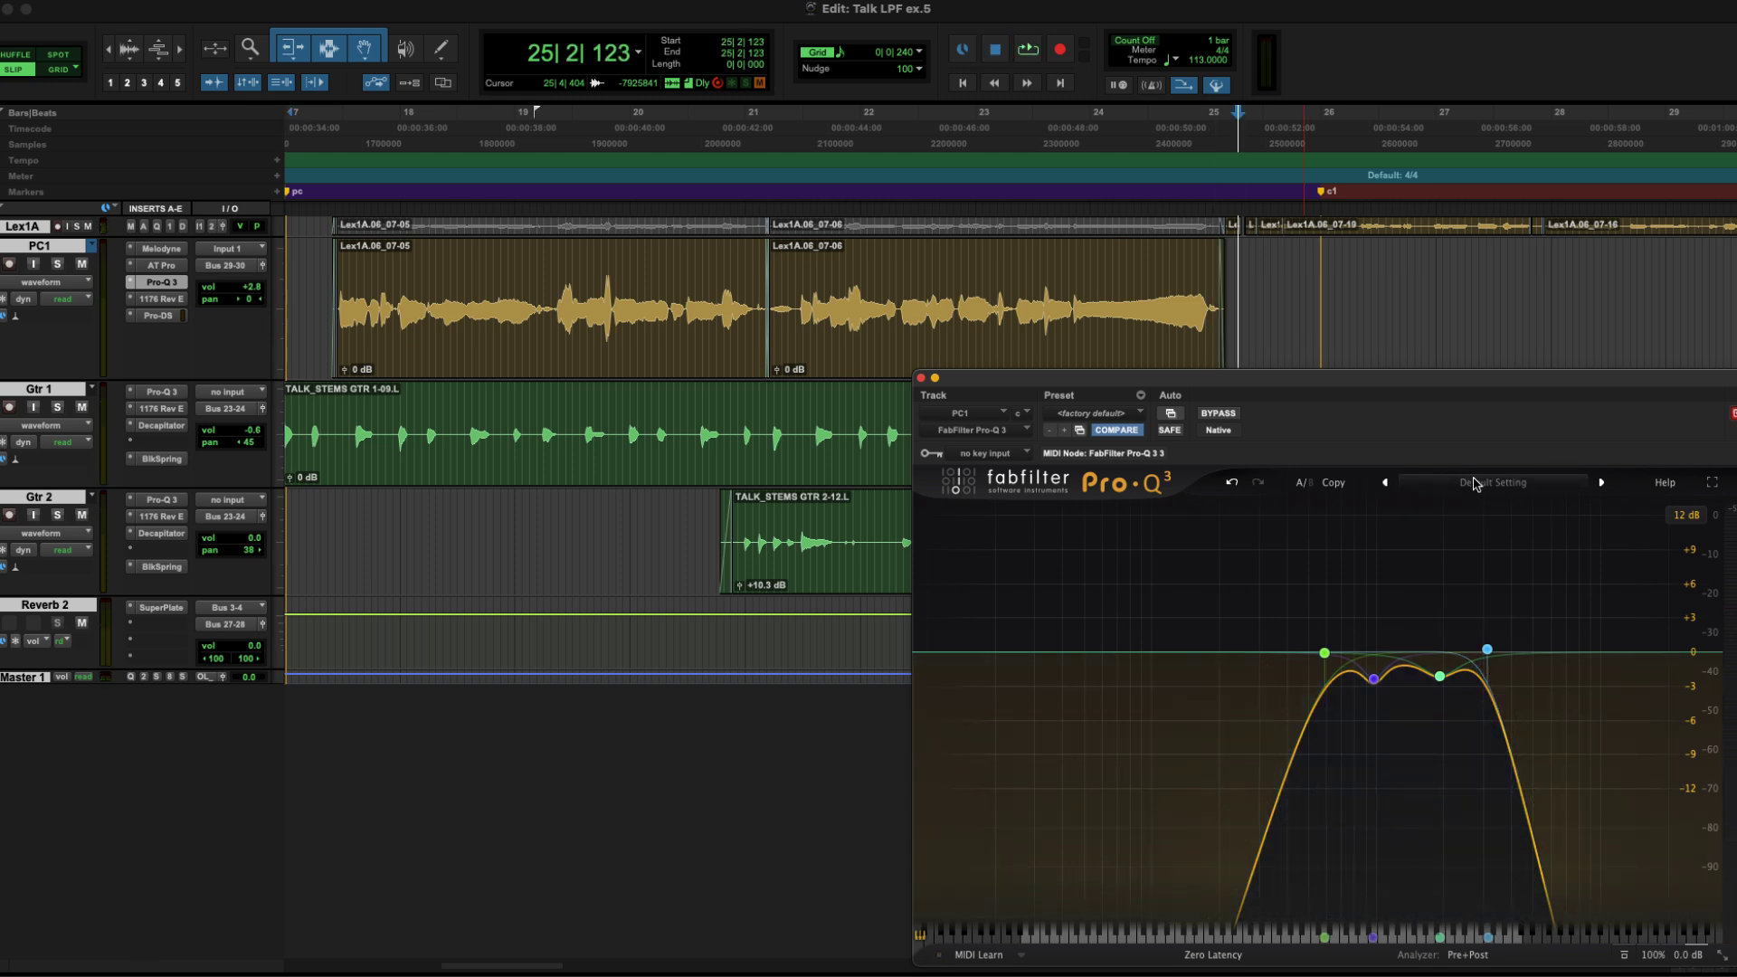
Load the Phone preset in the PC1 Pro-Q 3, undo it, and load it again.
{"action": "left_click", "coordinate": [1475, 483]}
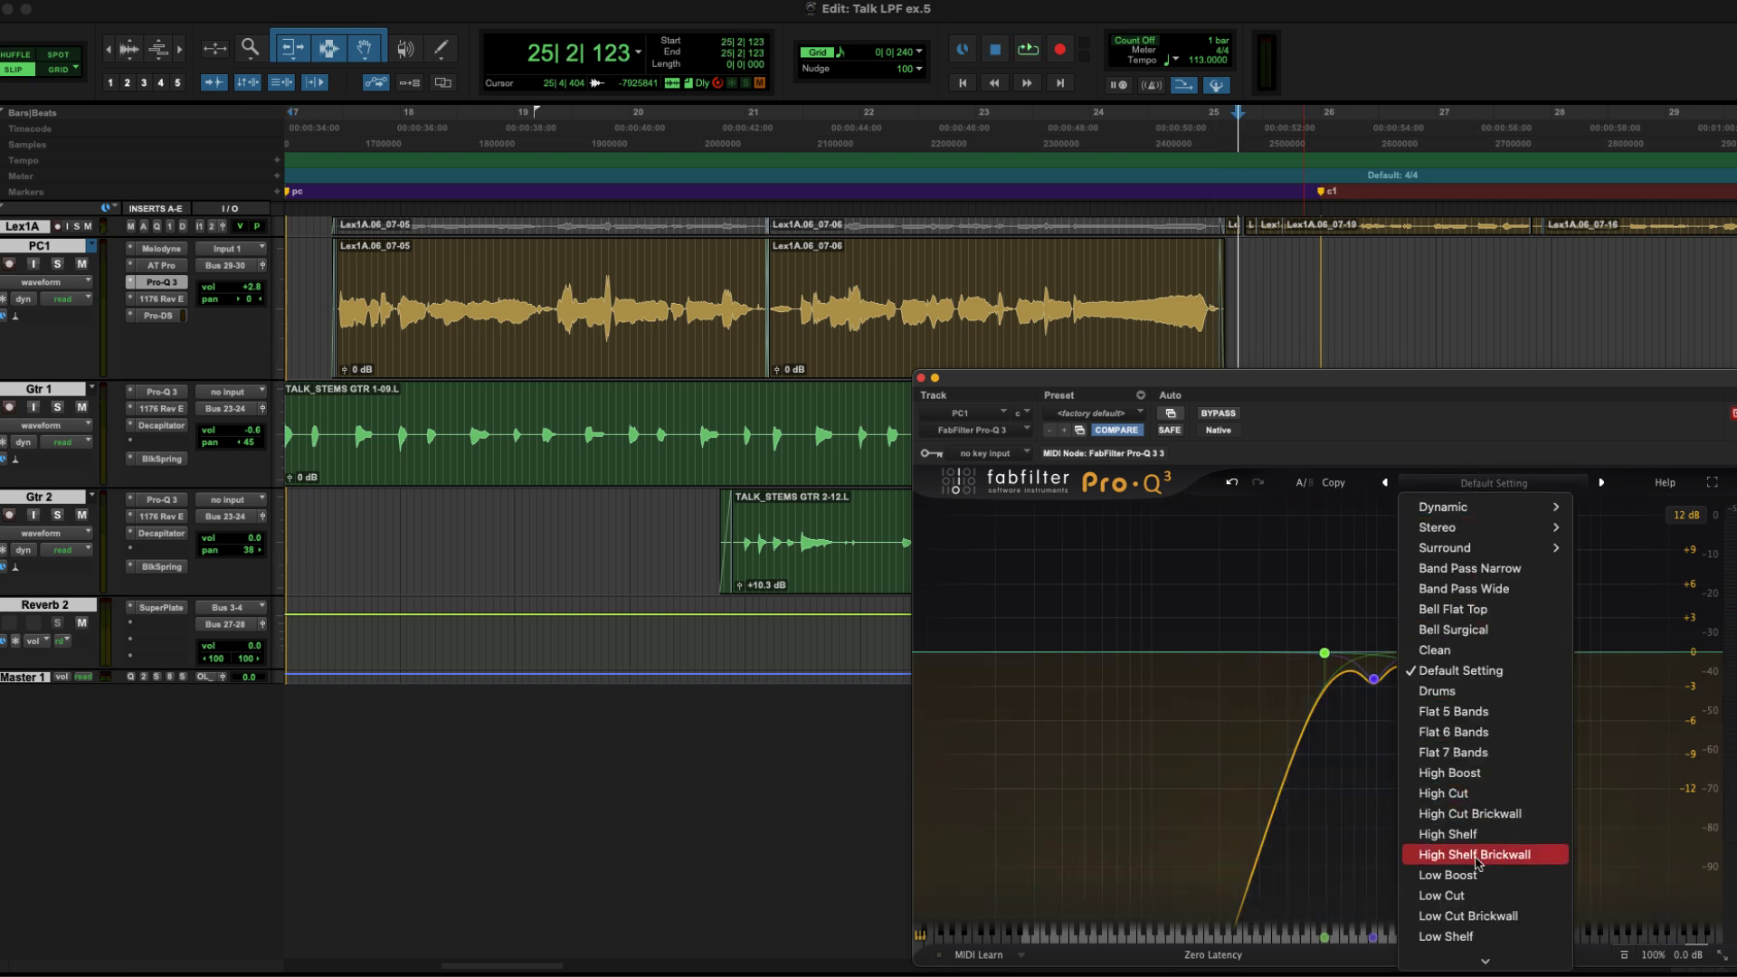
{"action": "mouse_move", "coordinate": [1479, 958]}
{"action": "left_click", "coordinate": [1447, 834]}
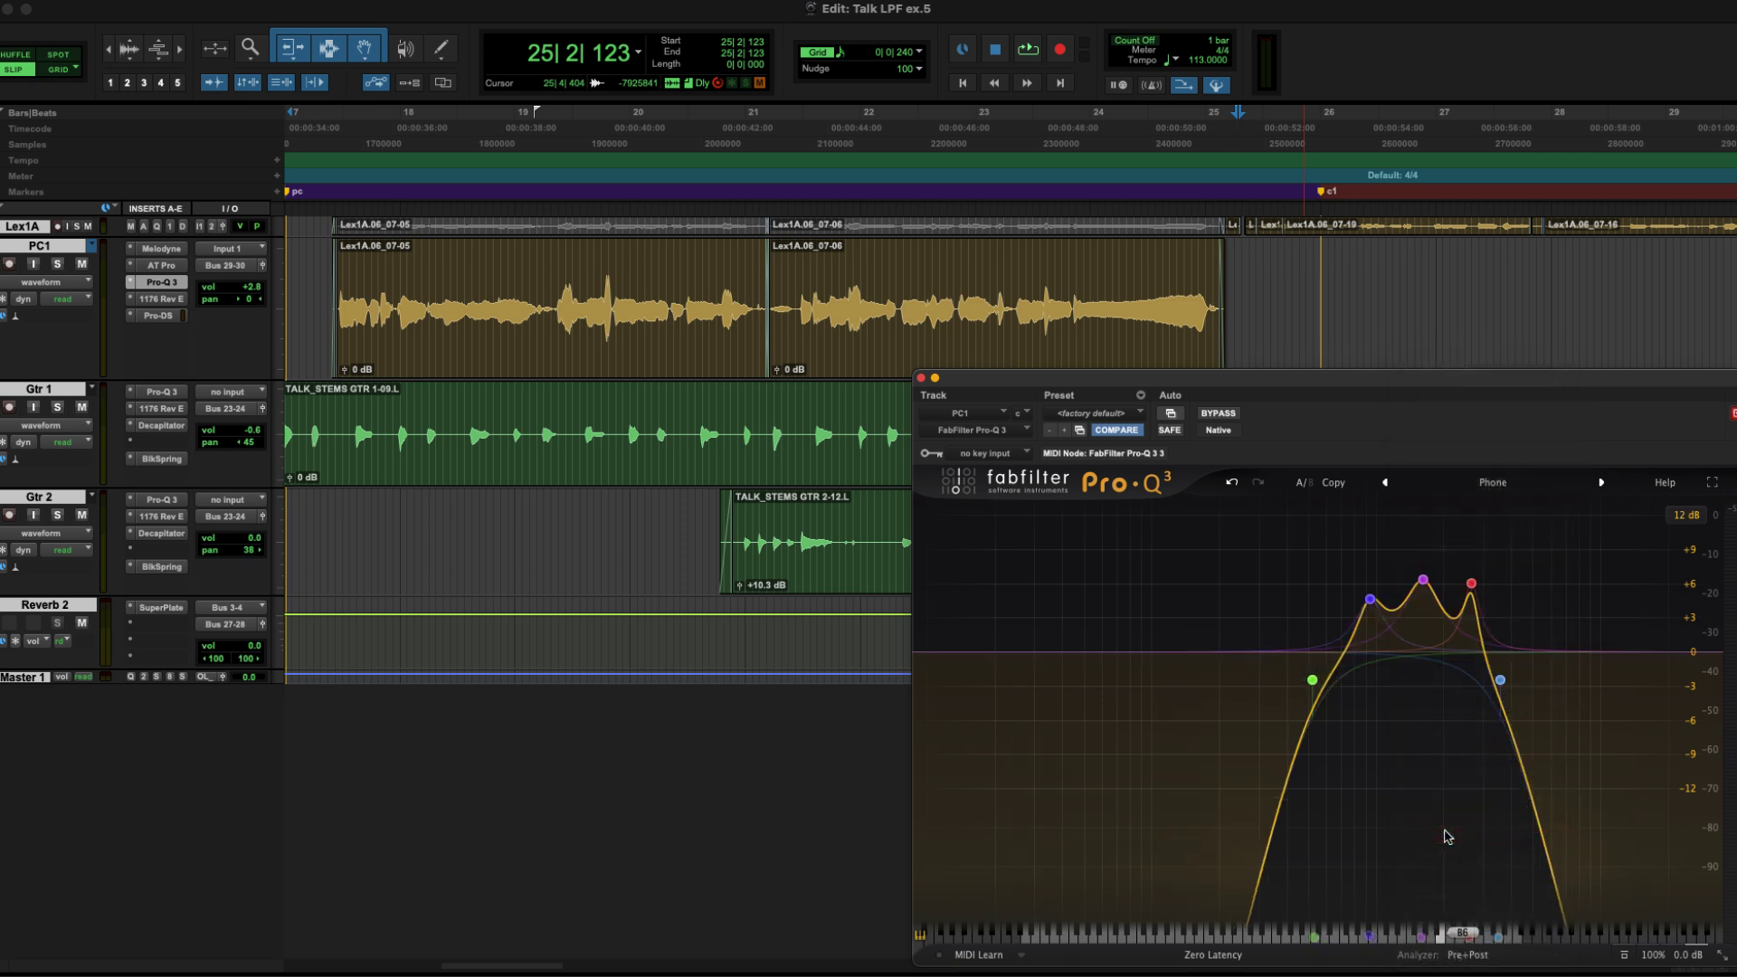
{"action": "left_click", "coordinate": [1233, 485]}
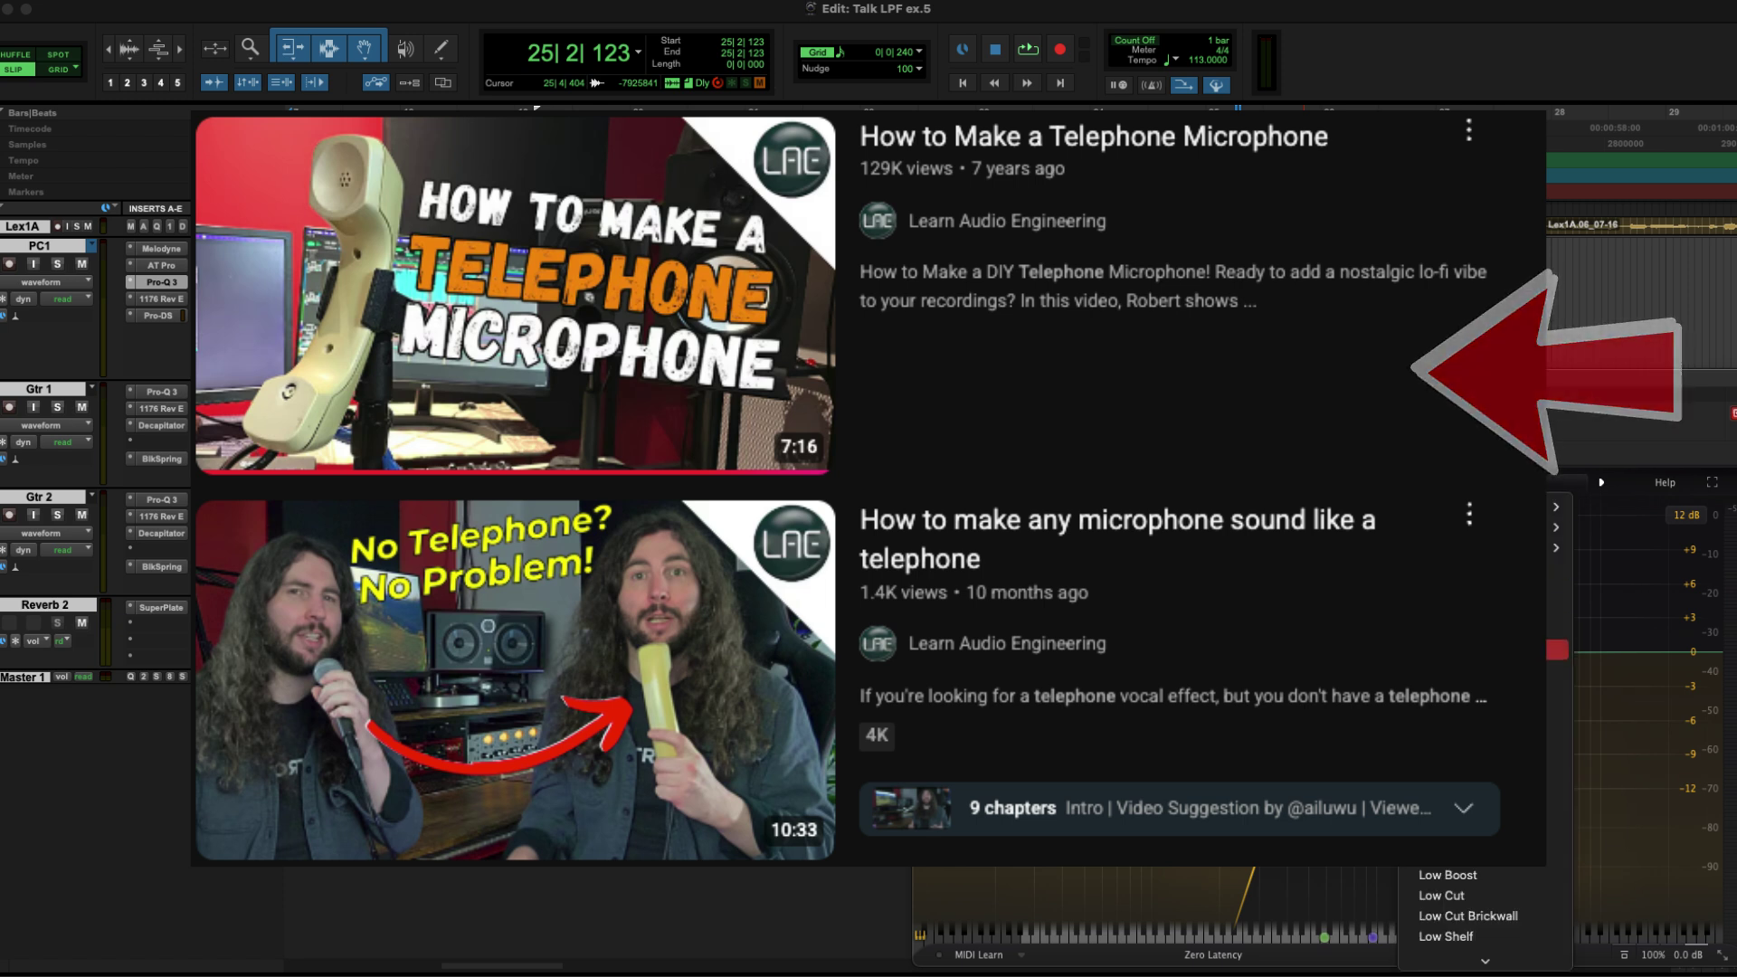
{"action": "mouse_move", "coordinate": [1477, 959]}
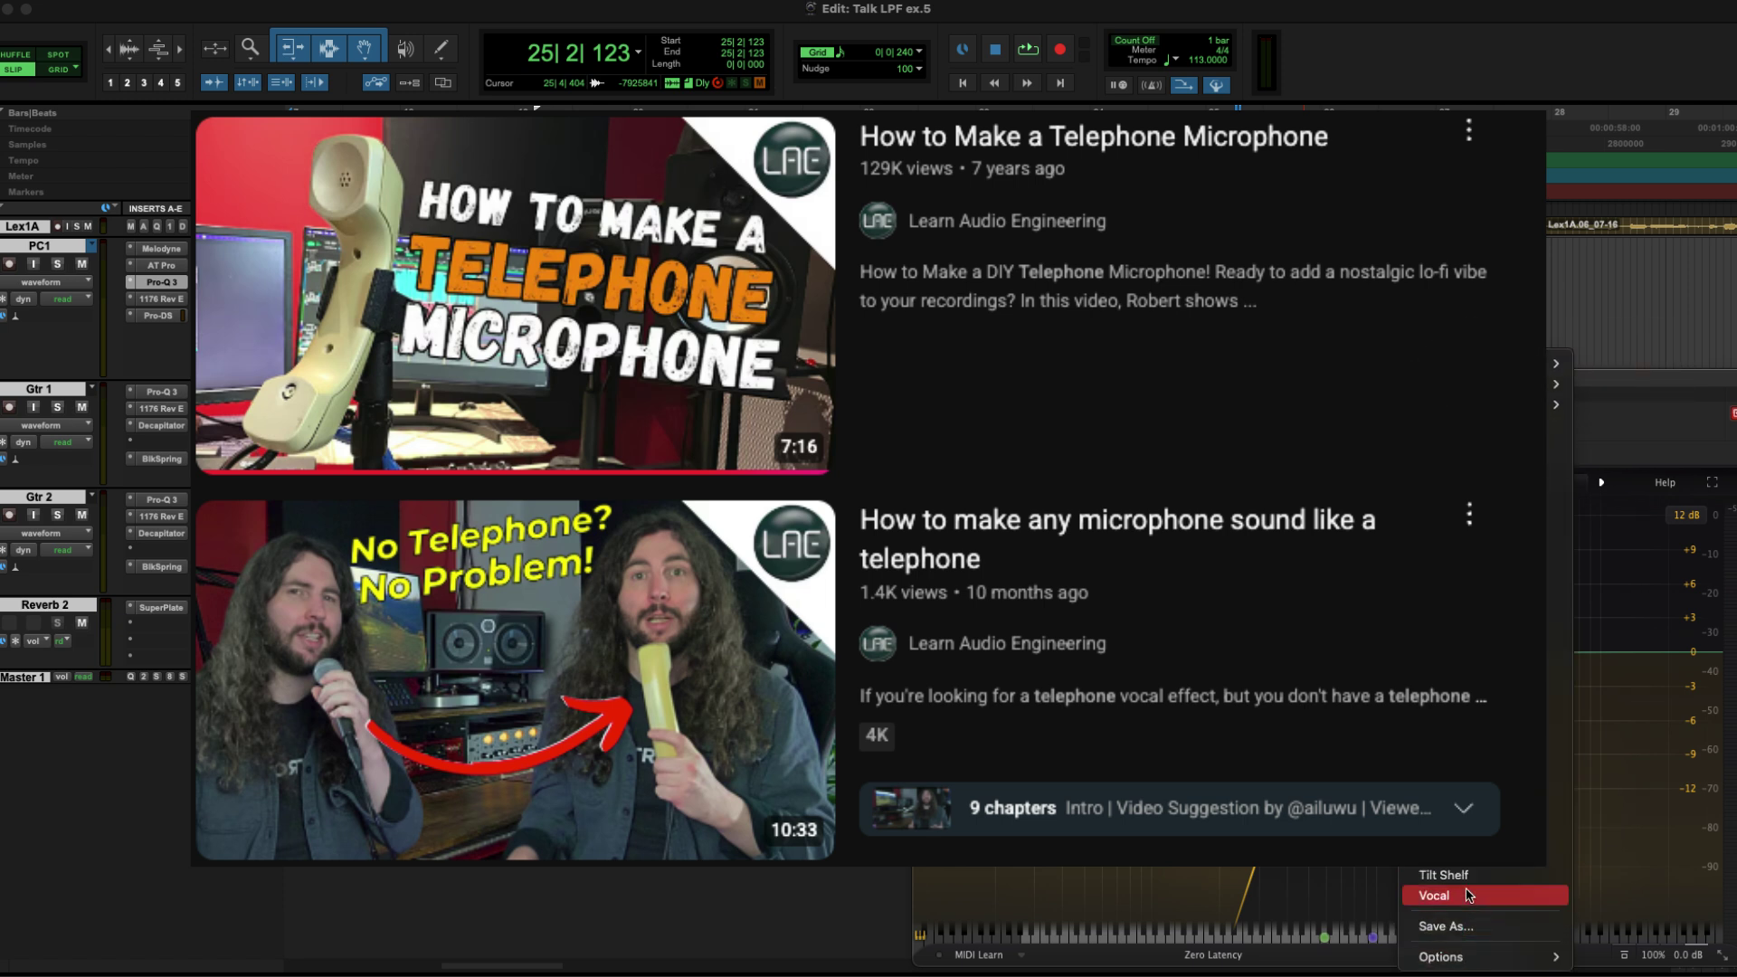
{"action": "left_click", "coordinate": [1556, 832]}
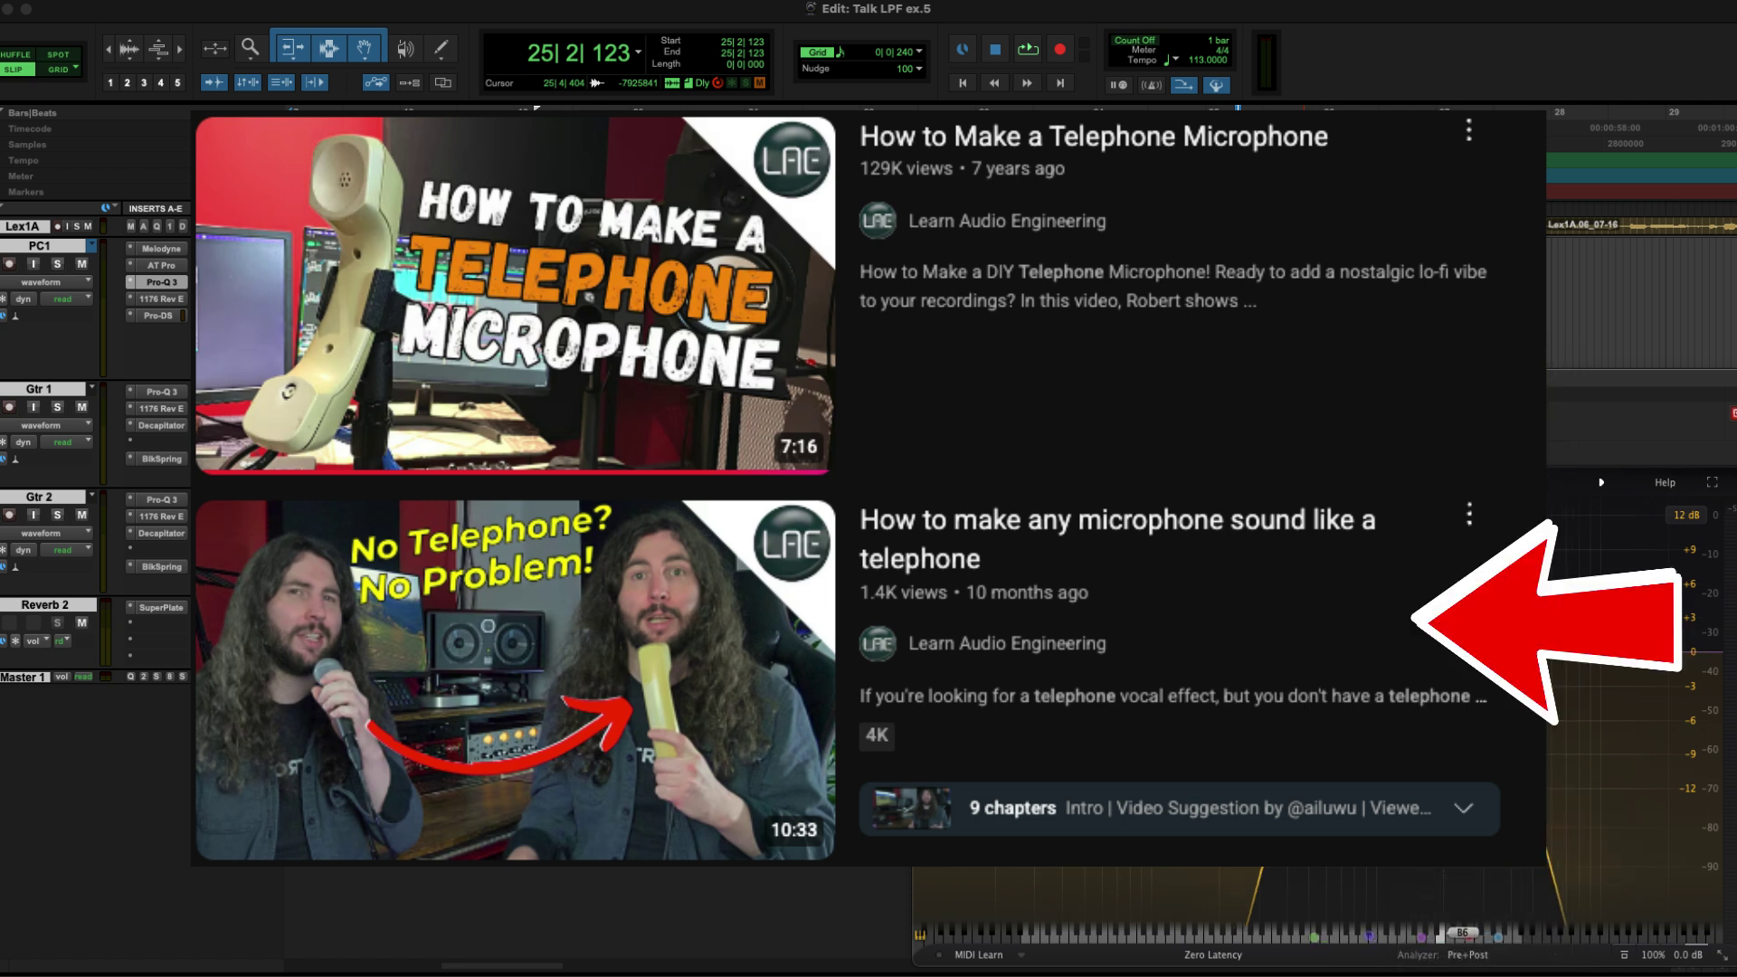